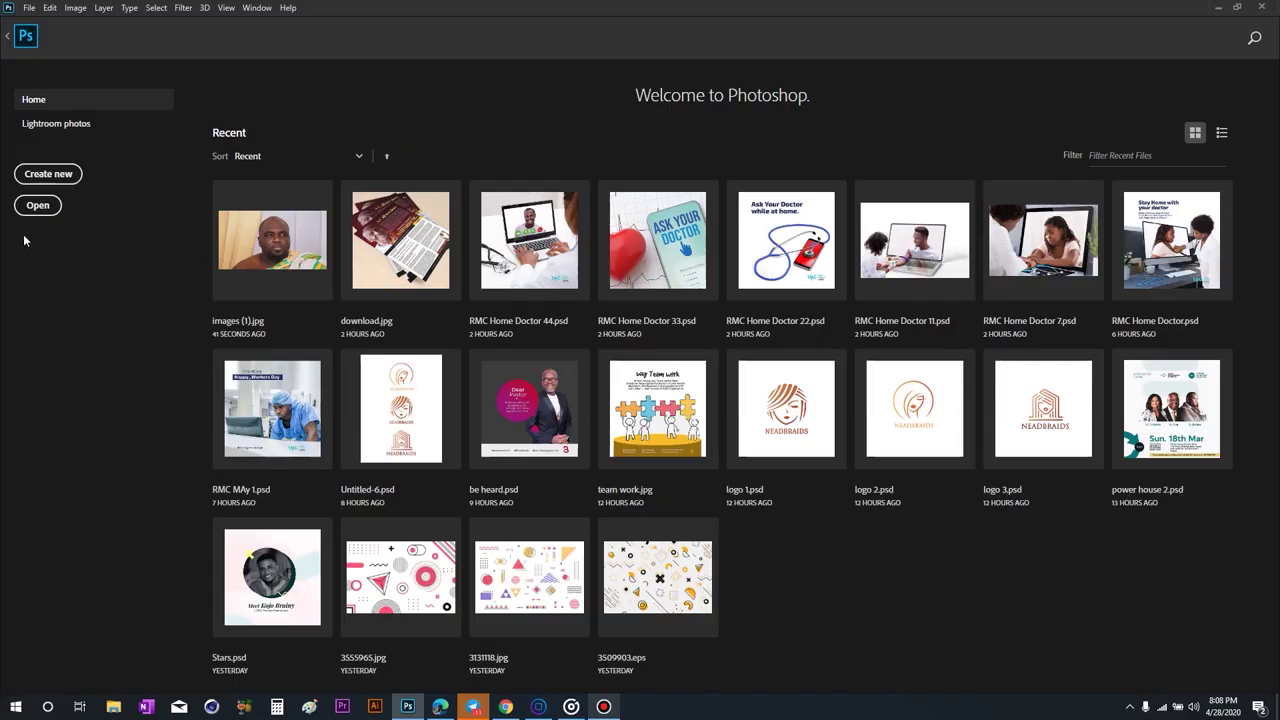
# Create a new blank document 9.82 × 13 inches at 200 pixels per inch.
pyautogui.click(48, 173)
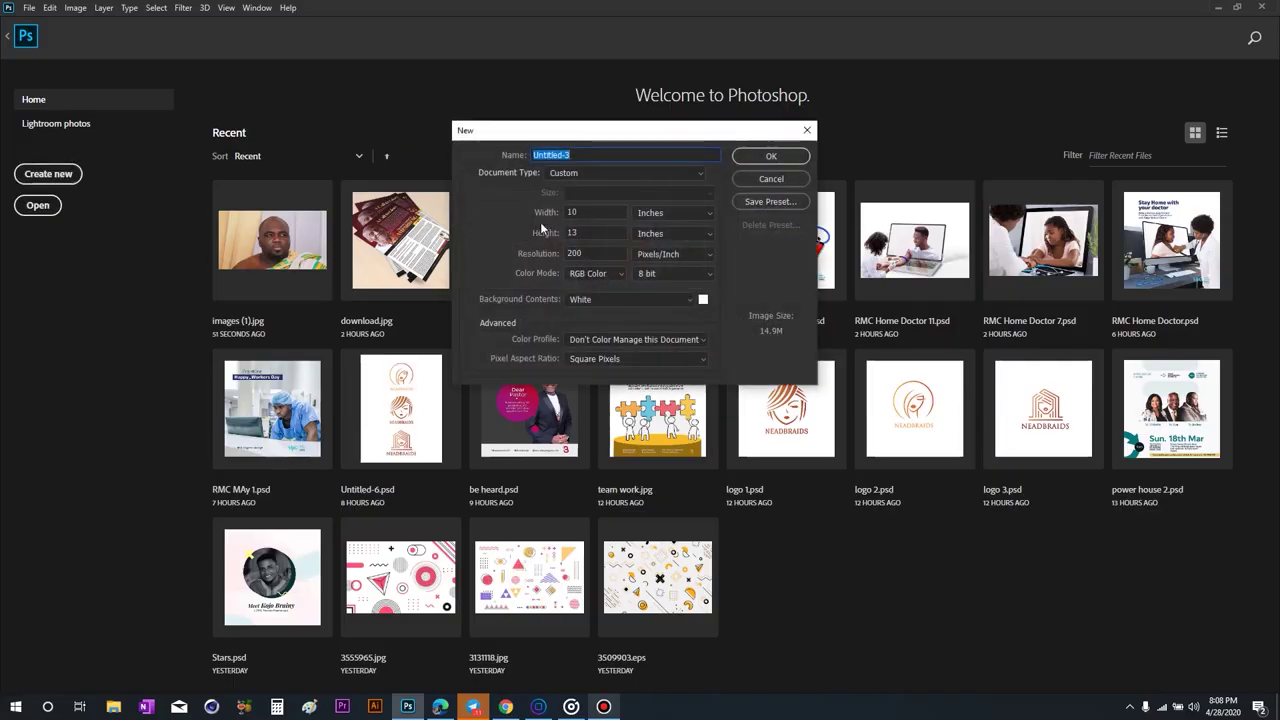
pyautogui.doubleClick(590, 216)
pyautogui.write('9.82')
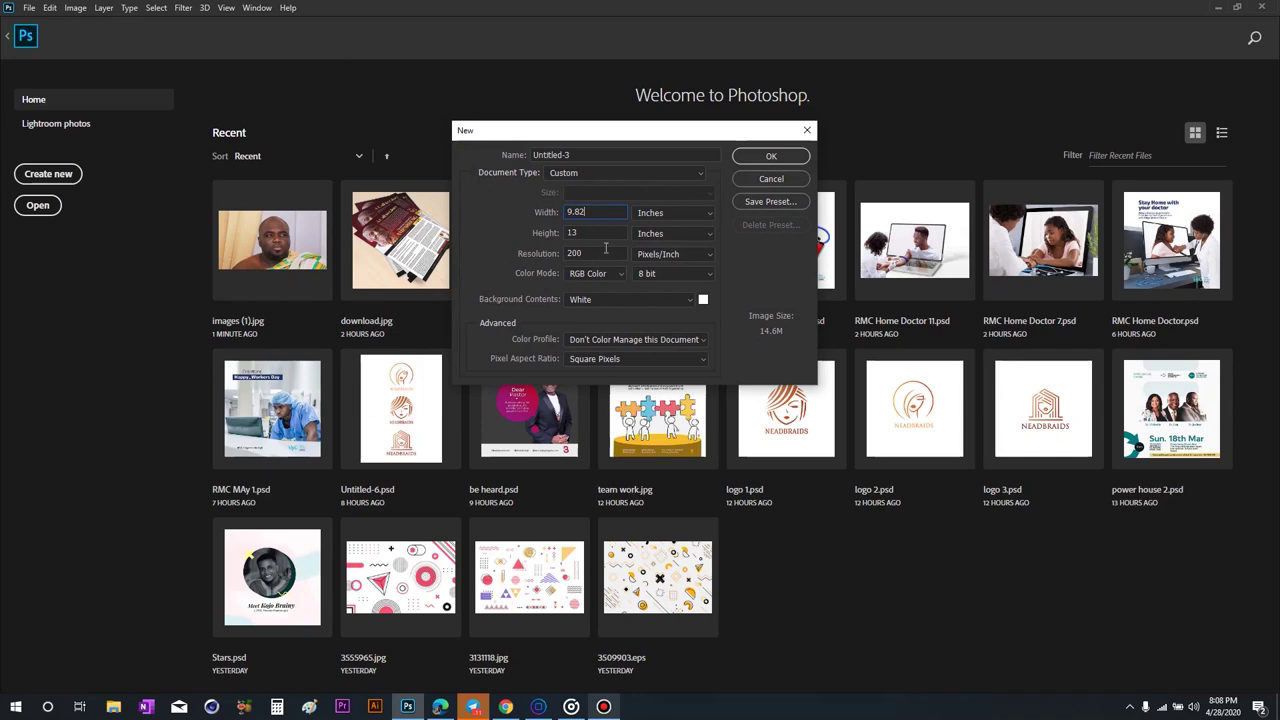
pyautogui.click(753, 162)
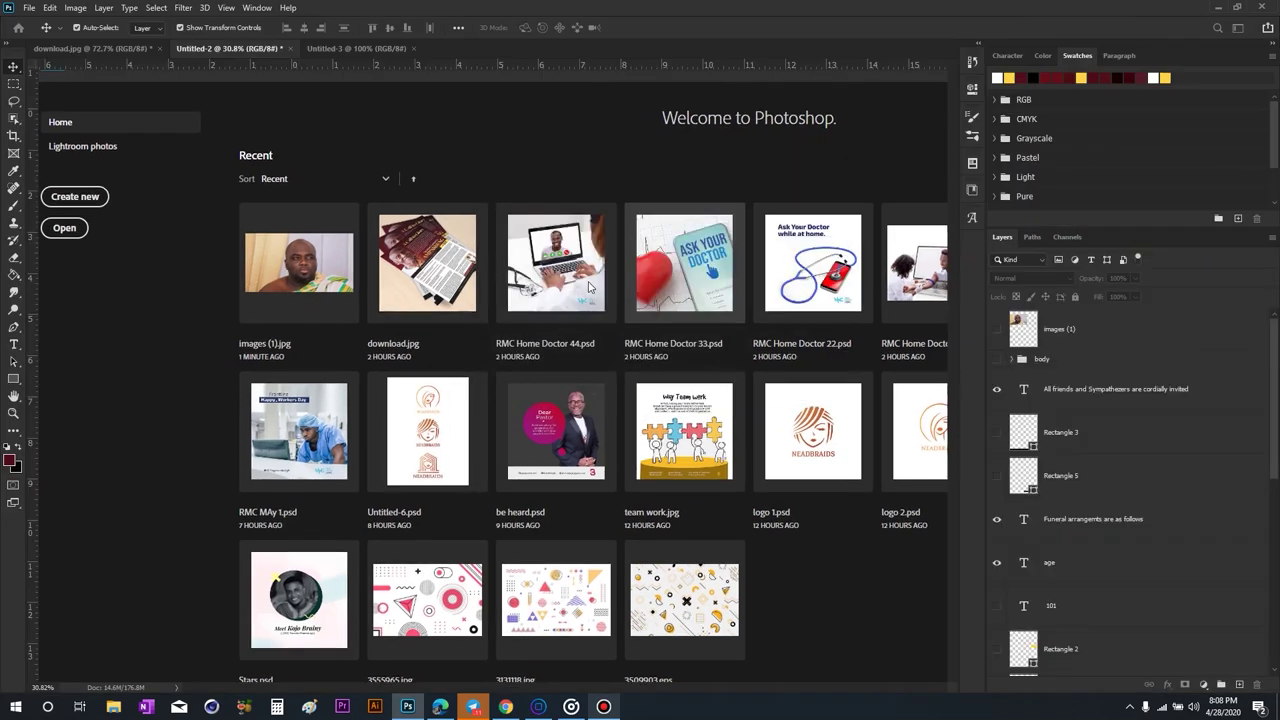
# Draw a maroon rectangle across the top, stretched past the page edges, and add an empty layer above.
pyautogui.scroll(-2, 514, 211)
pyautogui.scroll(1, 516, 210)
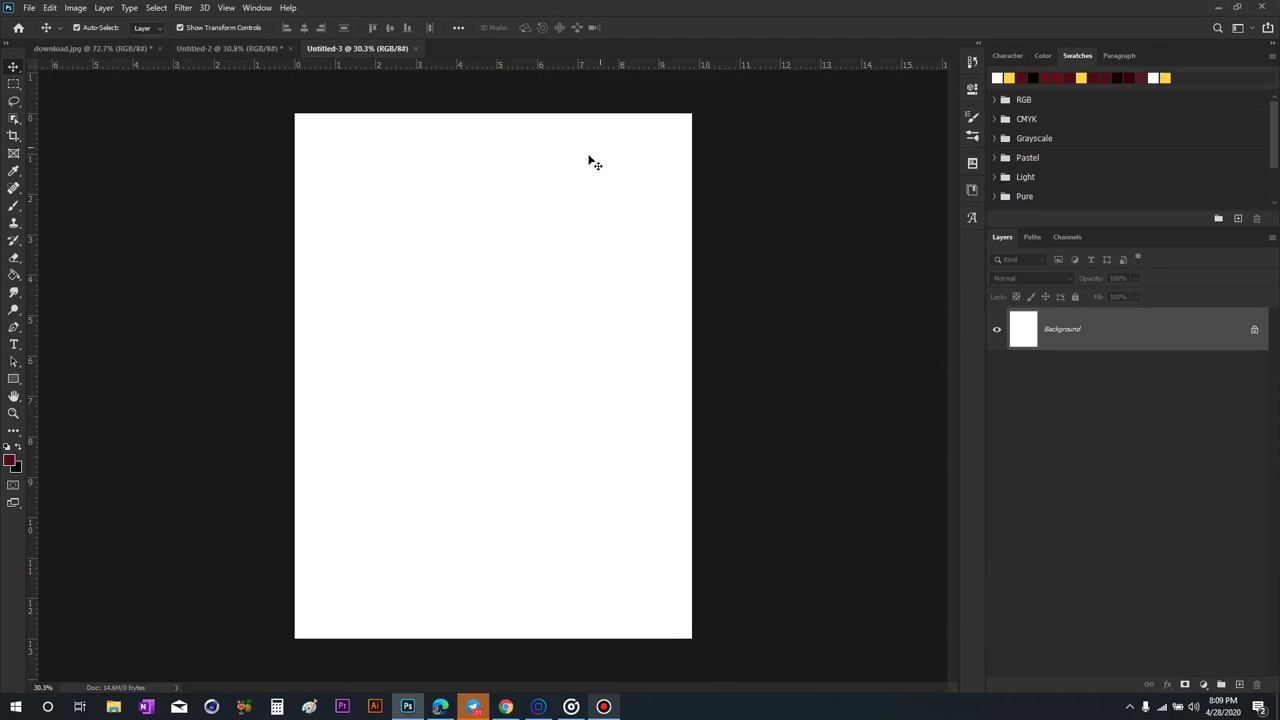
pyautogui.click(13, 379)
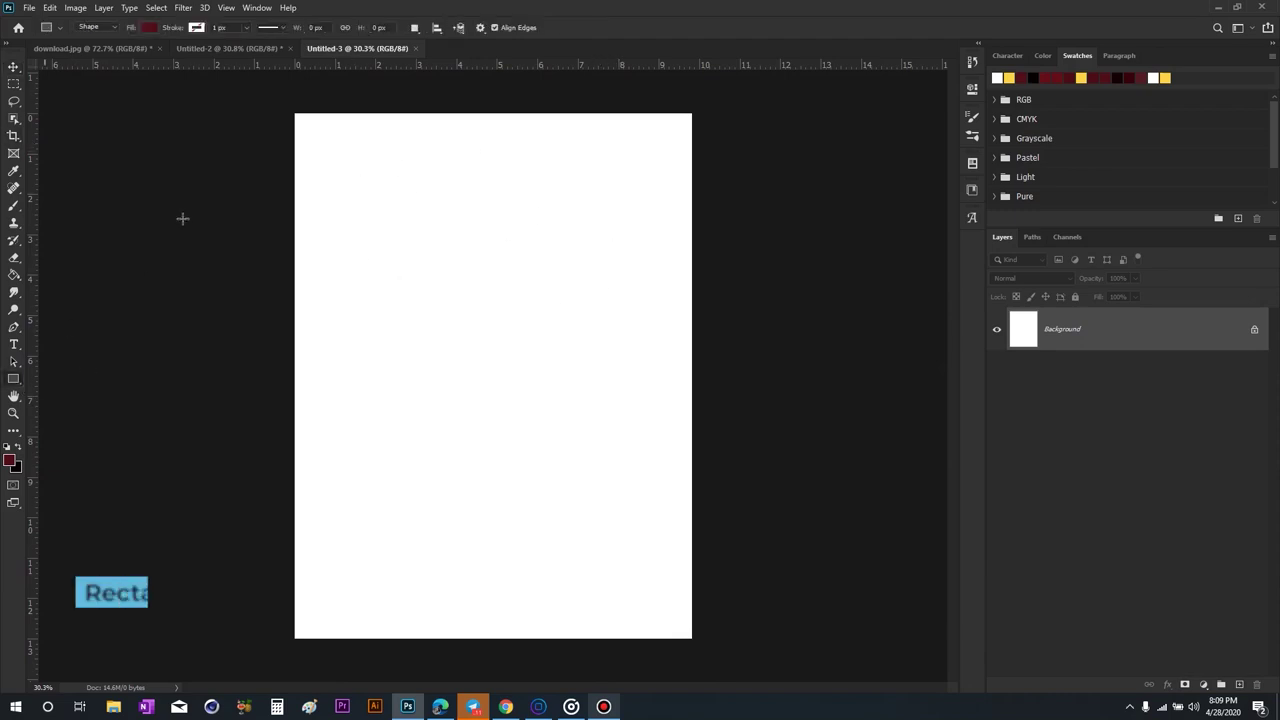
pyautogui.moveTo(287, 105); pyautogui.dragTo(703, 320)
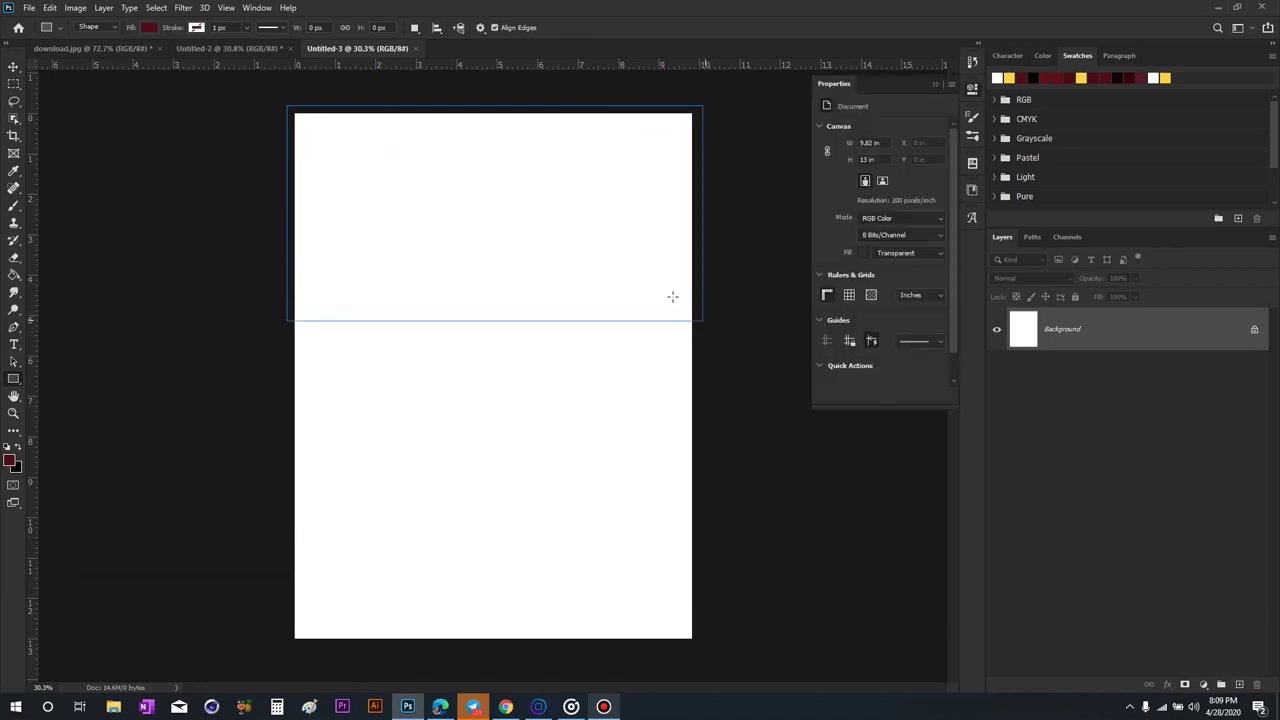
pyautogui.press('v')
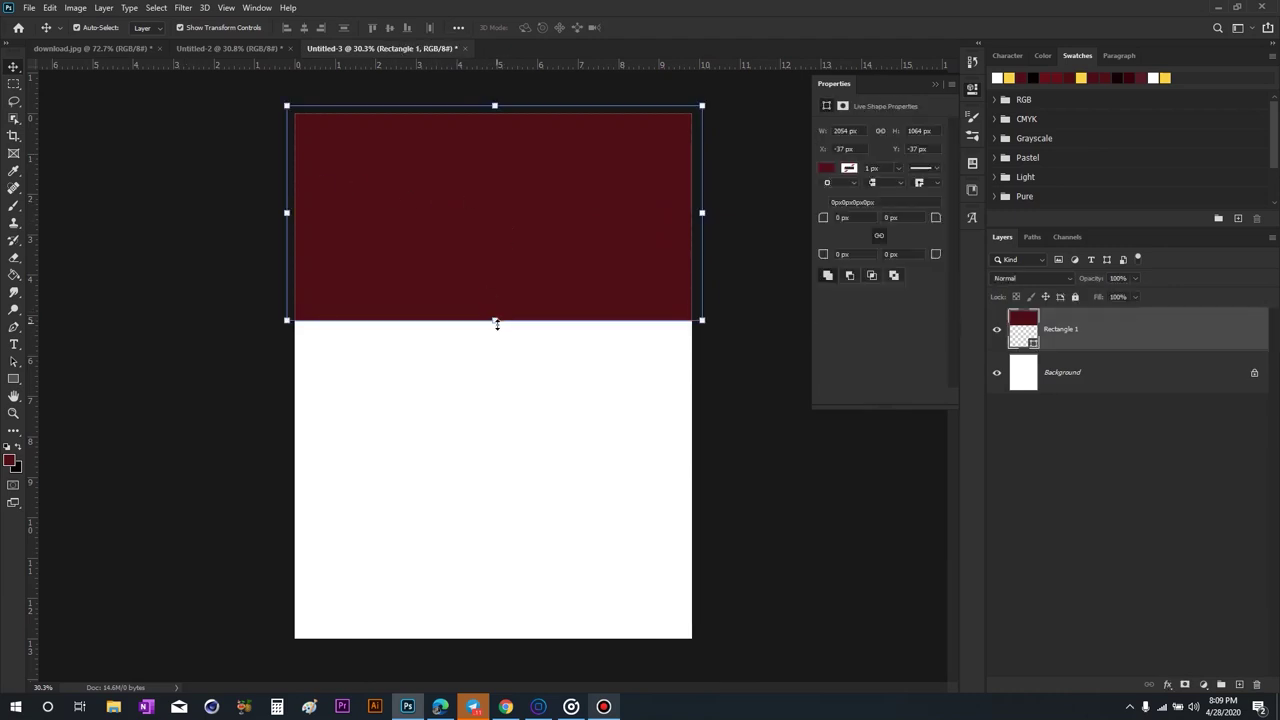
pyautogui.moveTo(496, 324); pyautogui.dragTo(496, 331)
pyautogui.click(660, 28)
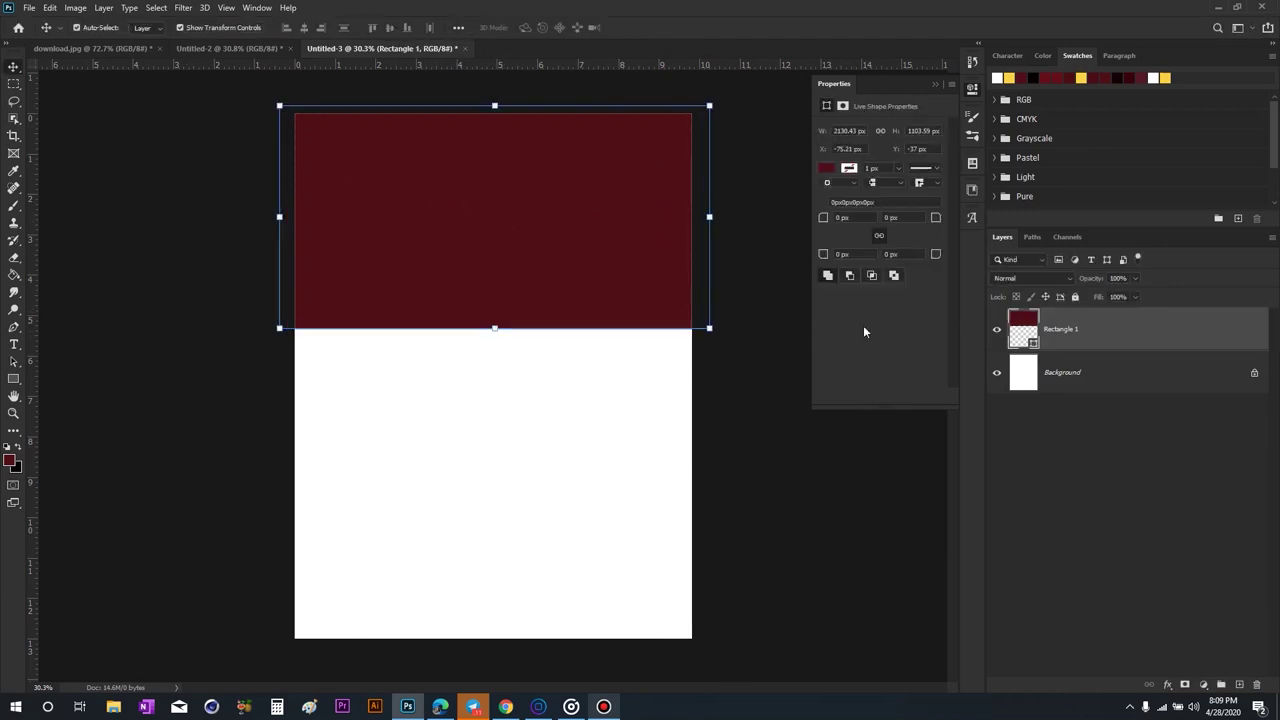
pyautogui.click(1240, 685)
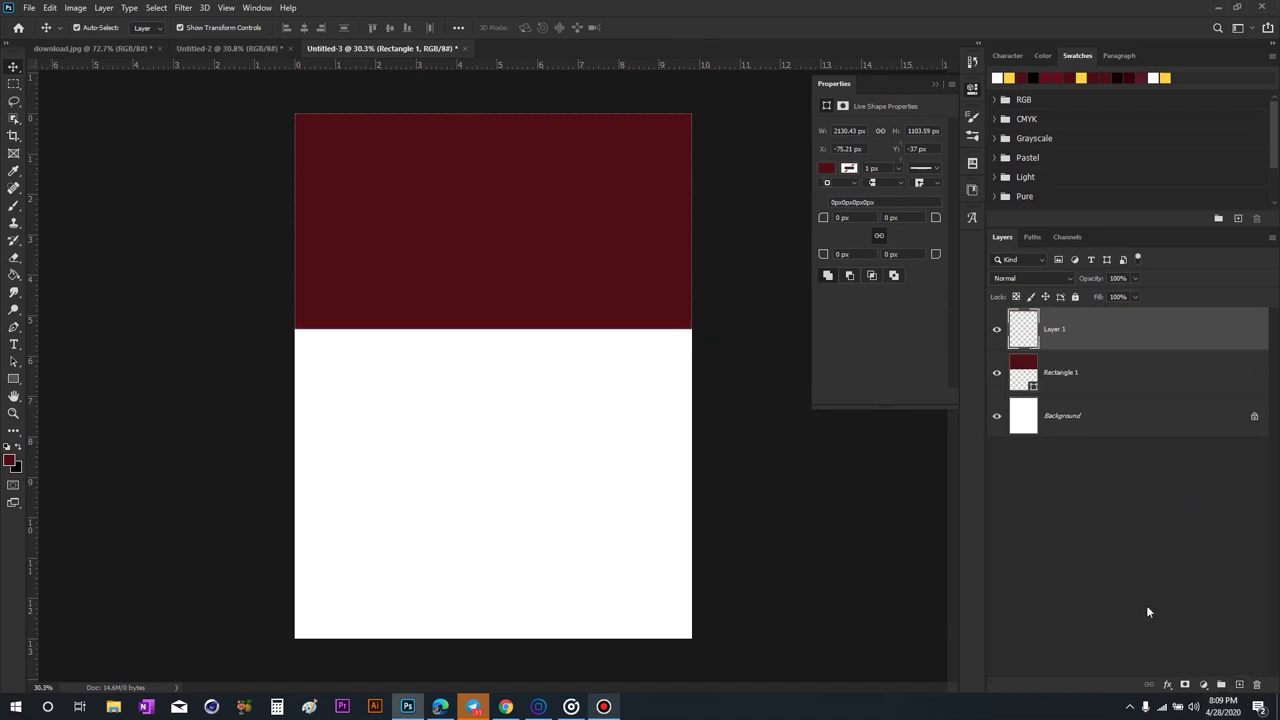
# Paint a large soft black shadow over the header's top-right area.
pyautogui.press('b')
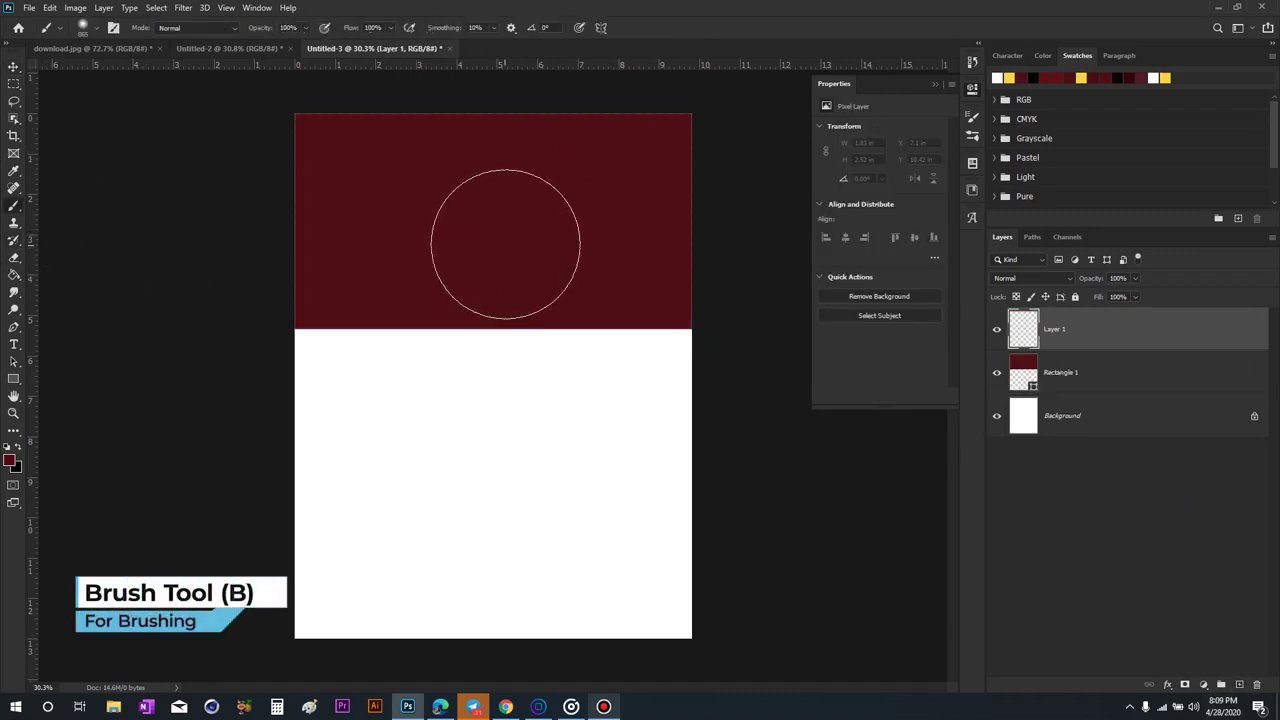
pyautogui.click(16, 448)
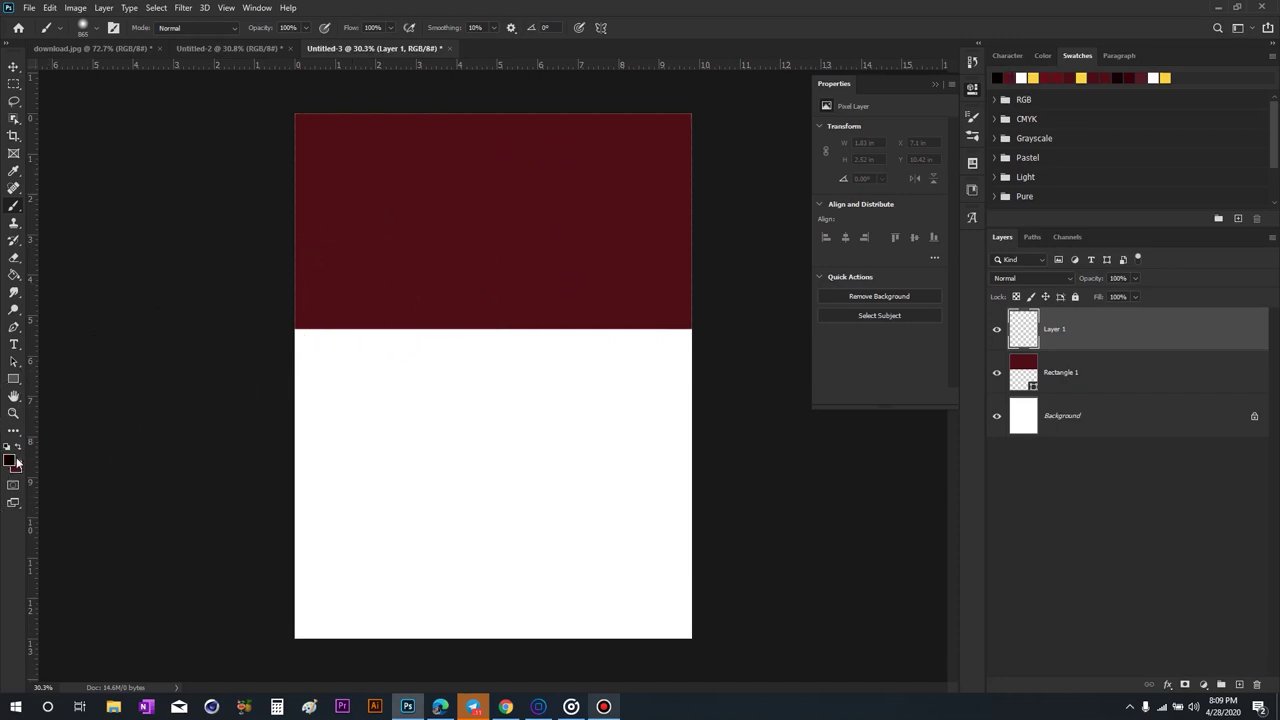
pyautogui.moveTo(563, 205); pyautogui.dragTo(632, 195)
pyautogui.click(638, 190)
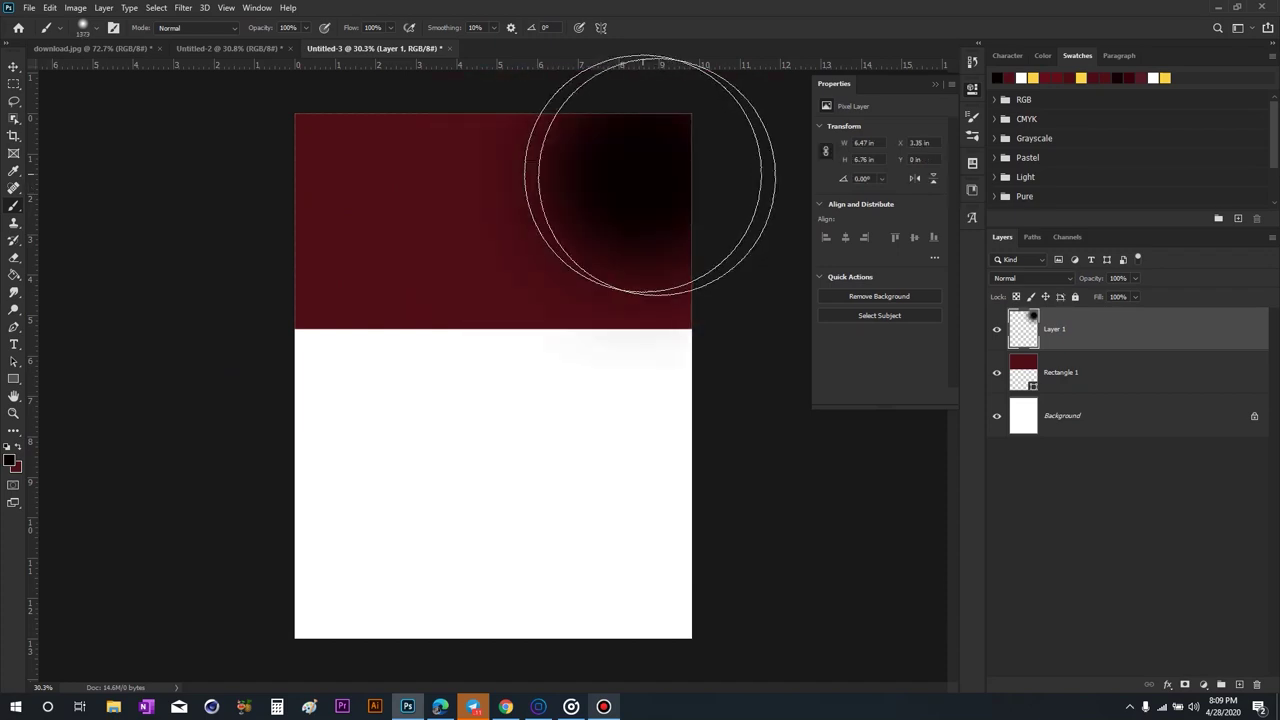
pyautogui.moveTo(642, 152); pyautogui.dragTo(620, 106)
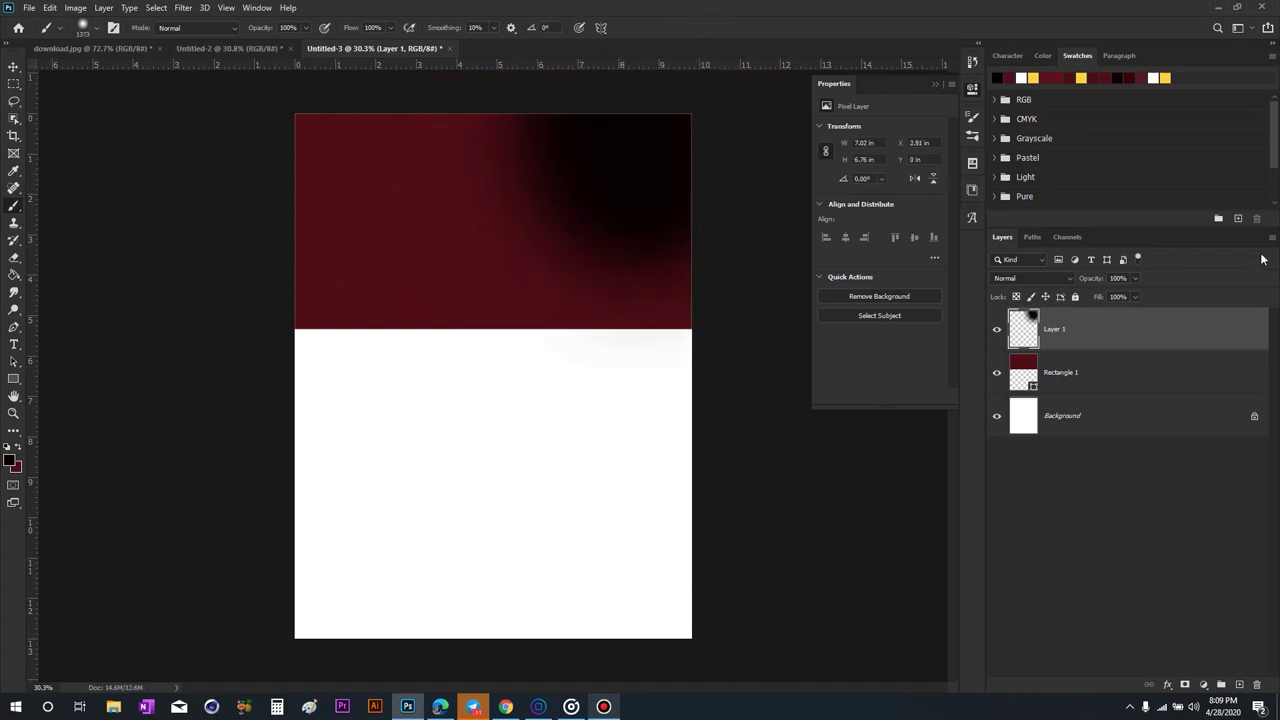
# Scale the black shadow up across the header and lower its fill to 75%.
pyautogui.press('v')
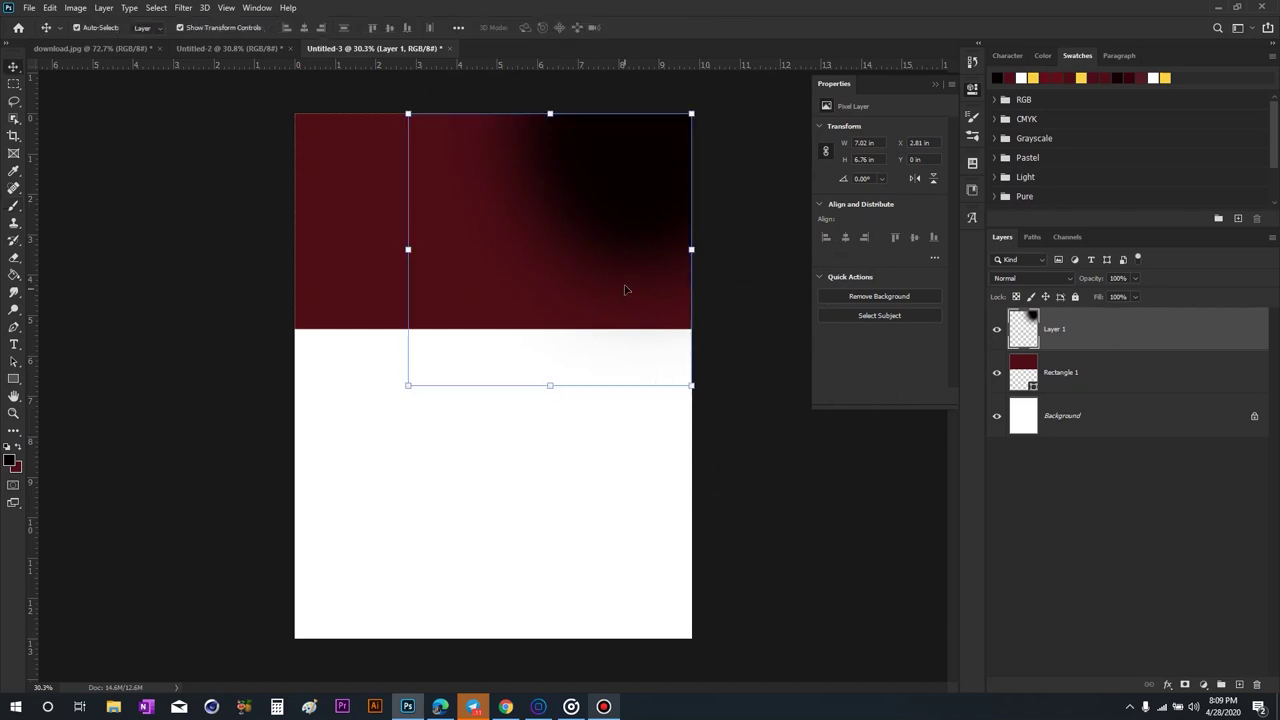
pyautogui.moveTo(692, 250); pyautogui.dragTo(792, 249)
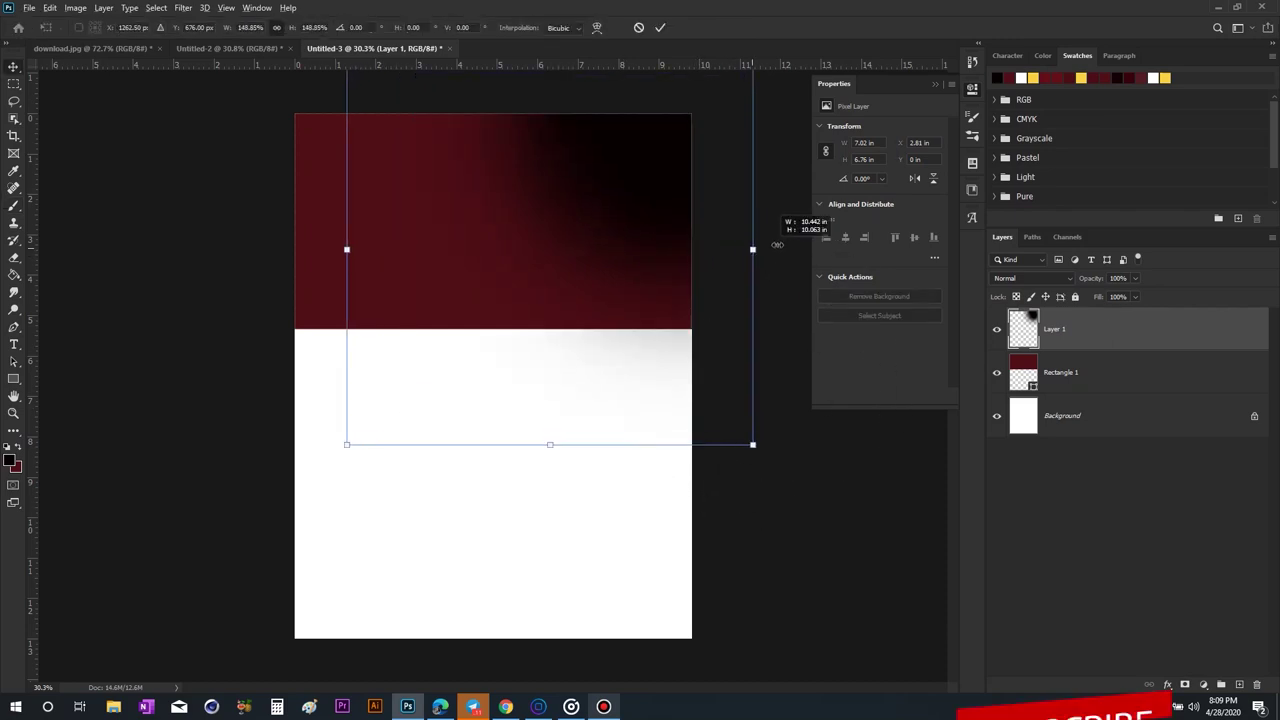
pyautogui.moveTo(676, 250); pyautogui.dragTo(636, 263)
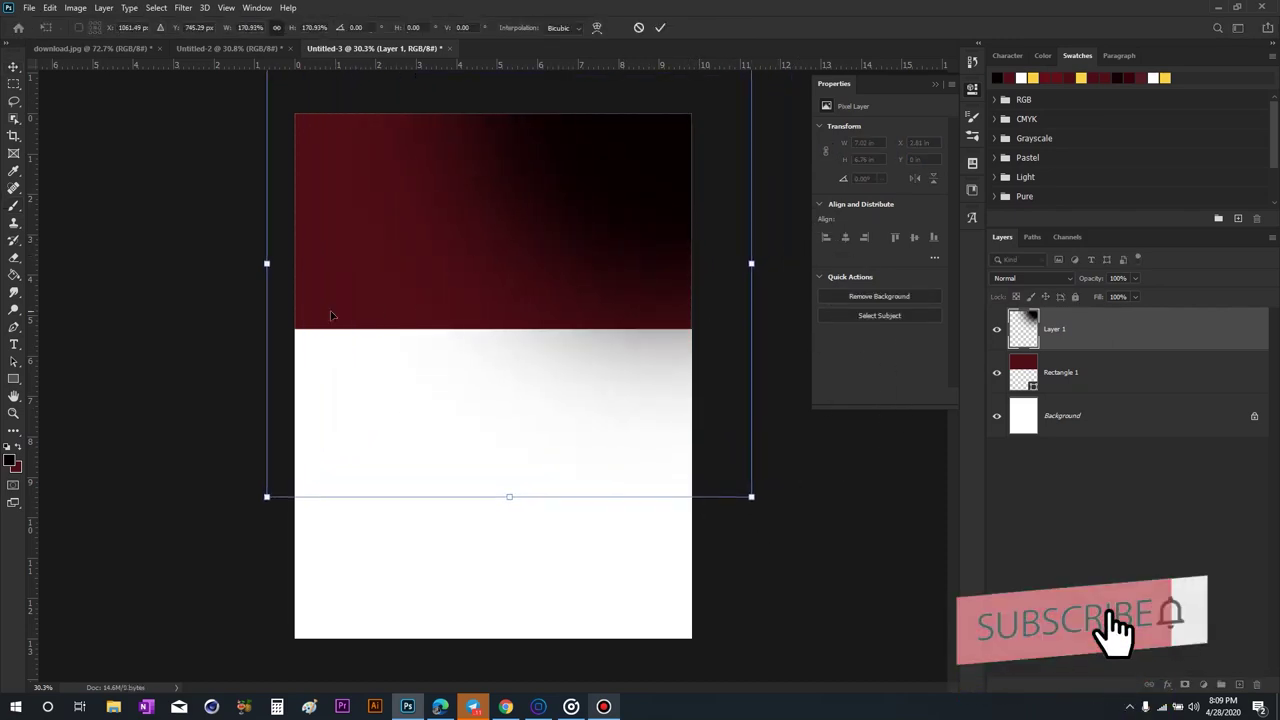
pyautogui.moveTo(257, 508); pyautogui.dragTo(206, 551)
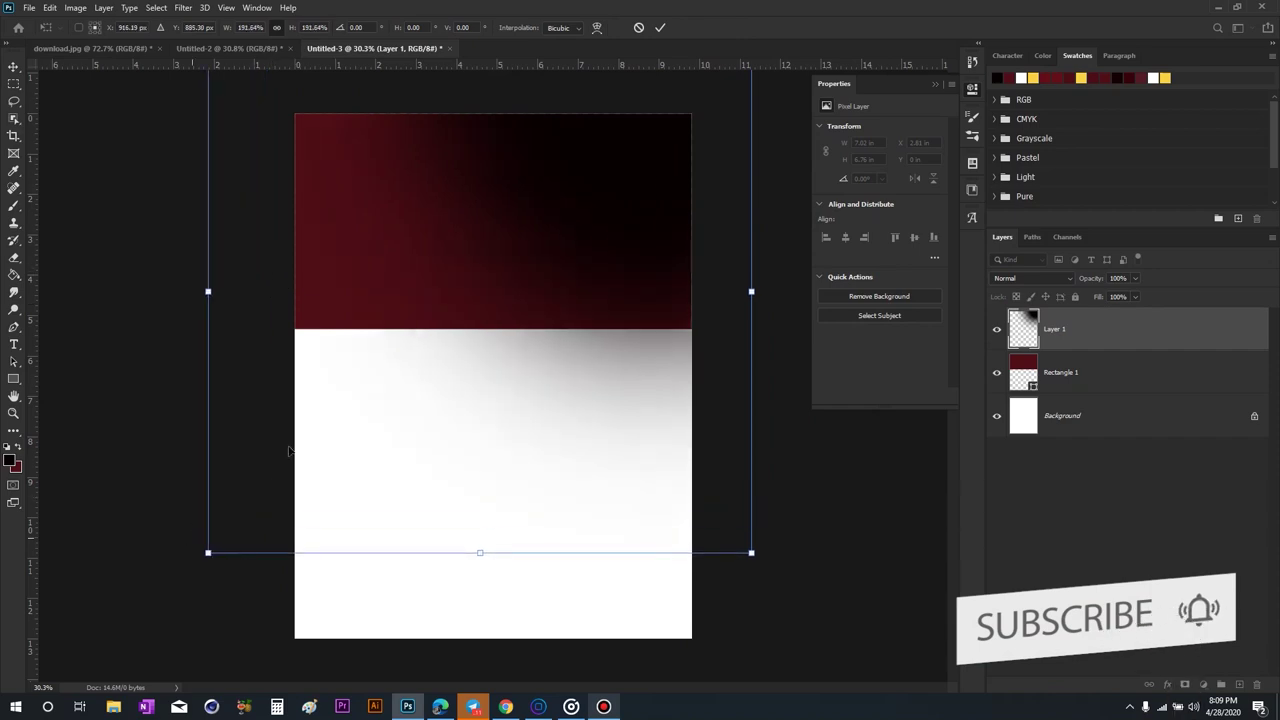
pyautogui.moveTo(543, 277); pyautogui.dragTo(558, 274)
pyautogui.click(661, 29)
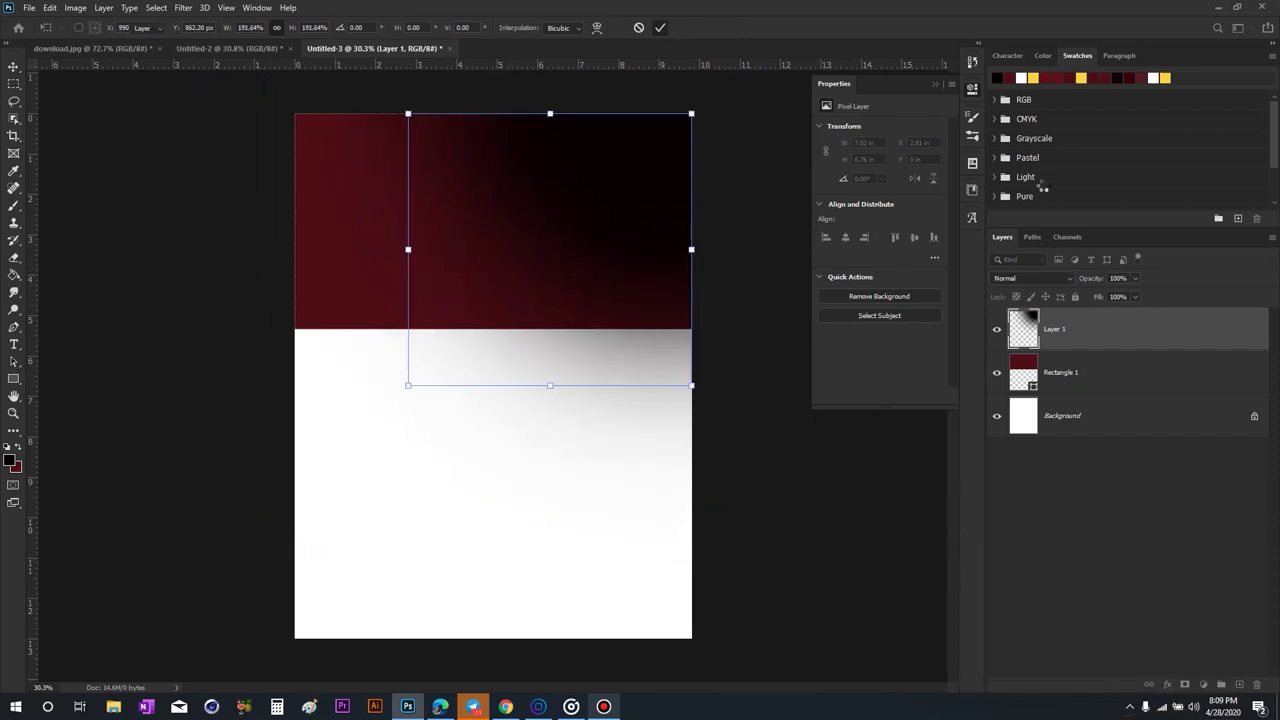
pyautogui.moveTo(1091, 301); pyautogui.dragTo(1083, 301)
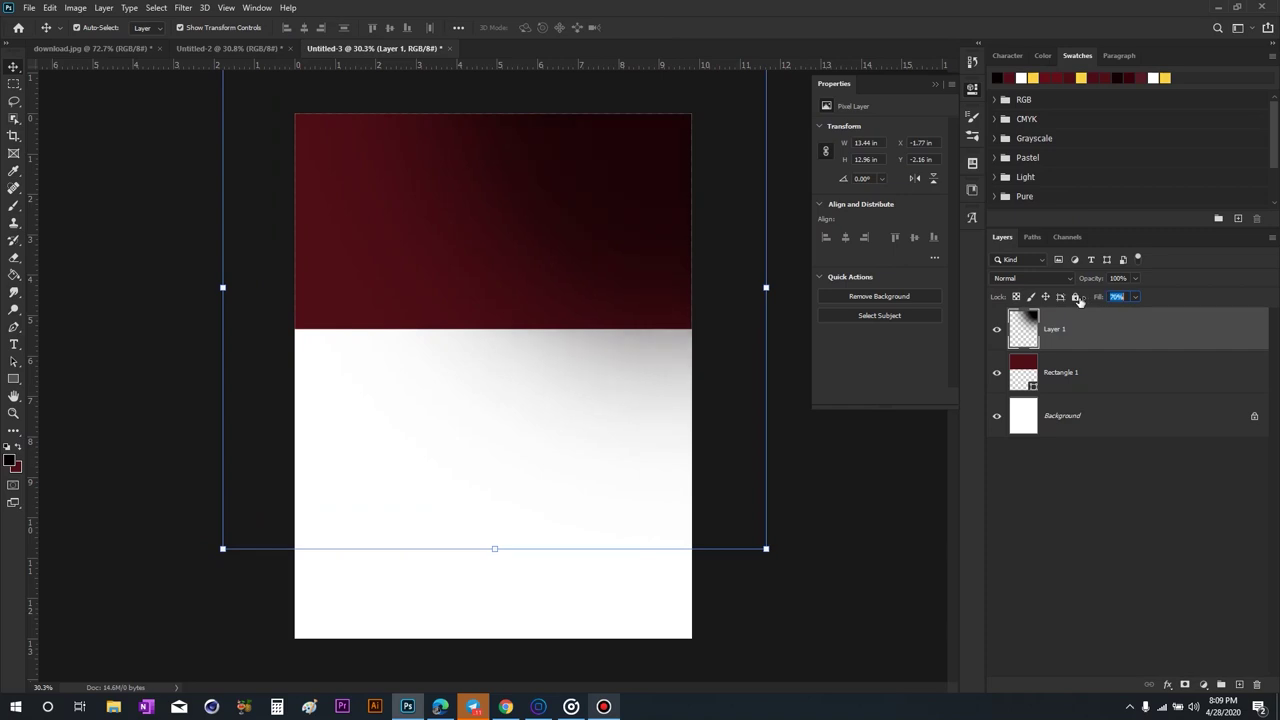
pyautogui.click(870, 462)
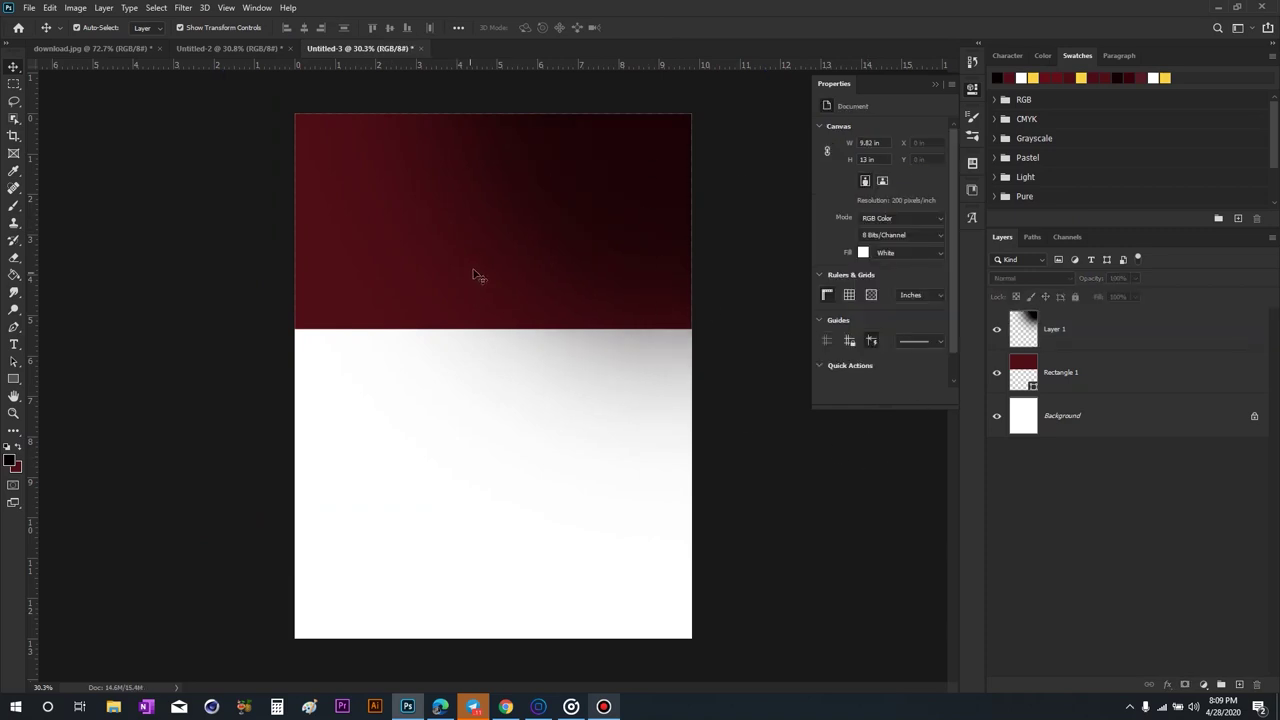
pyautogui.press('t')
pyautogui.click(475, 183)
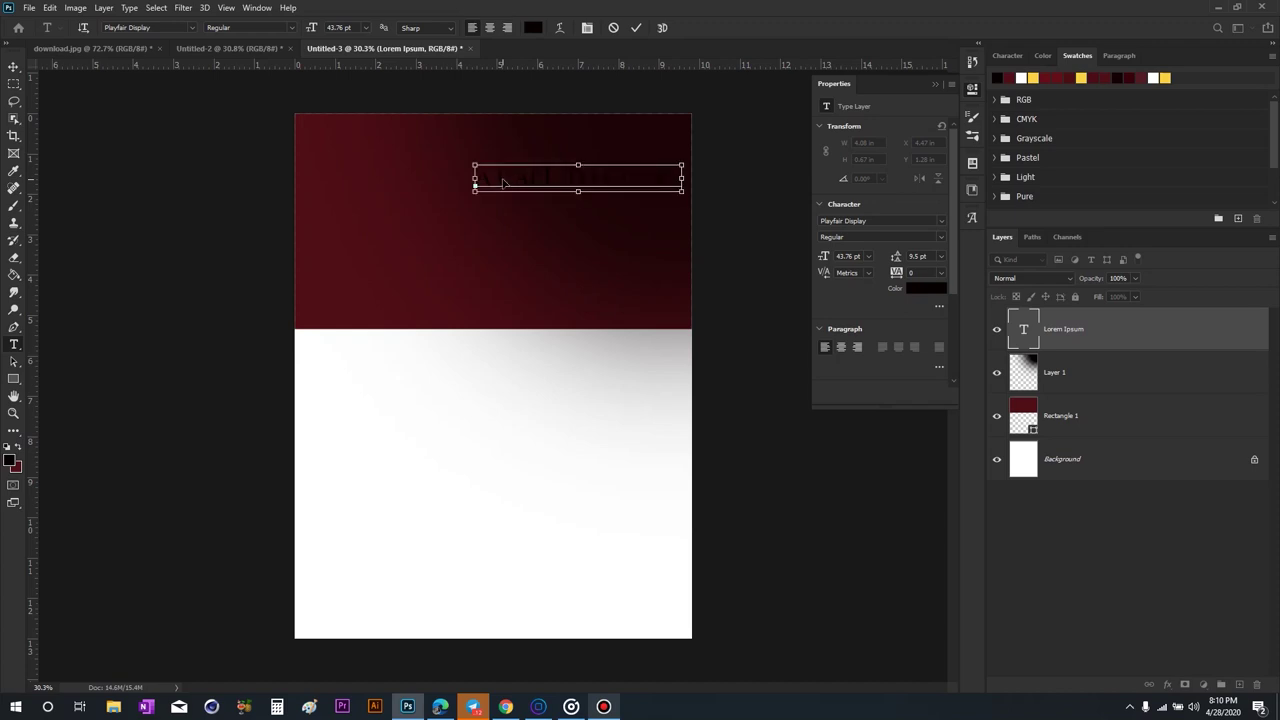
# Make the A CALL TO GLORY title yellow and Playfair Display Bold.
pyautogui.hotkey('ctrl', 'a')
pyautogui.click(917, 288)
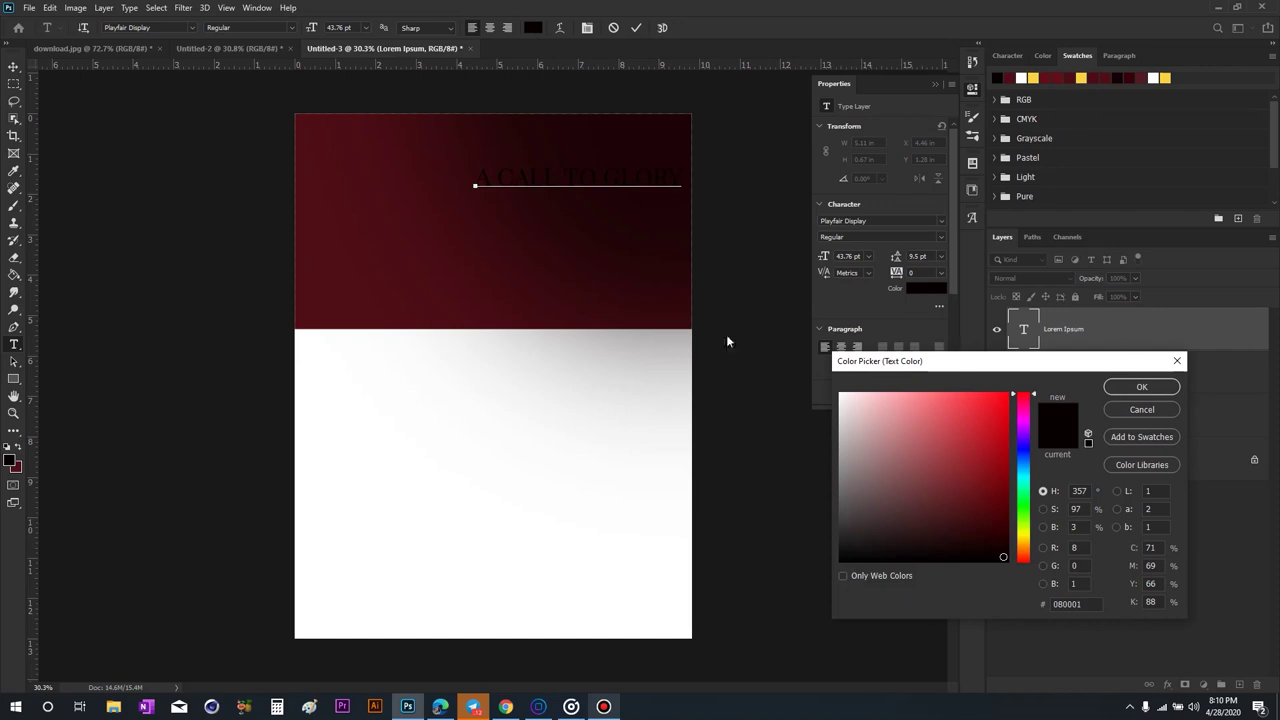
pyautogui.click(1141, 386)
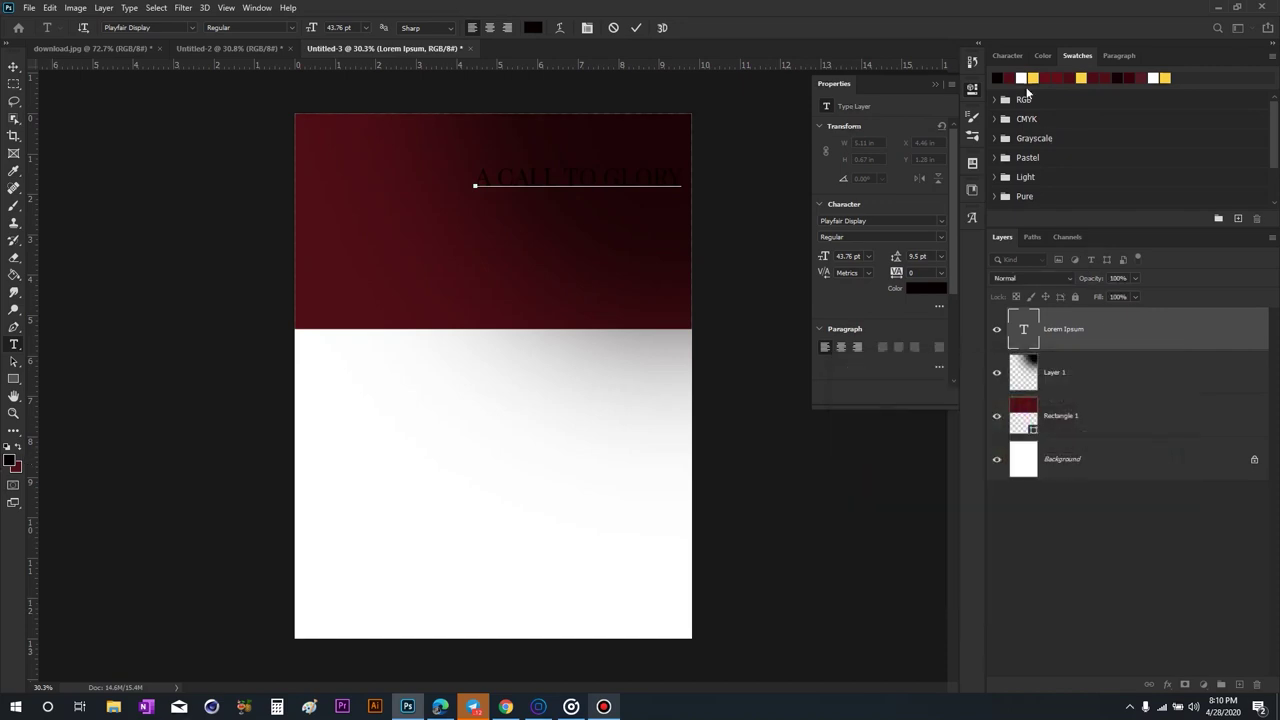
pyautogui.hotkey('ctrl', 'Return')
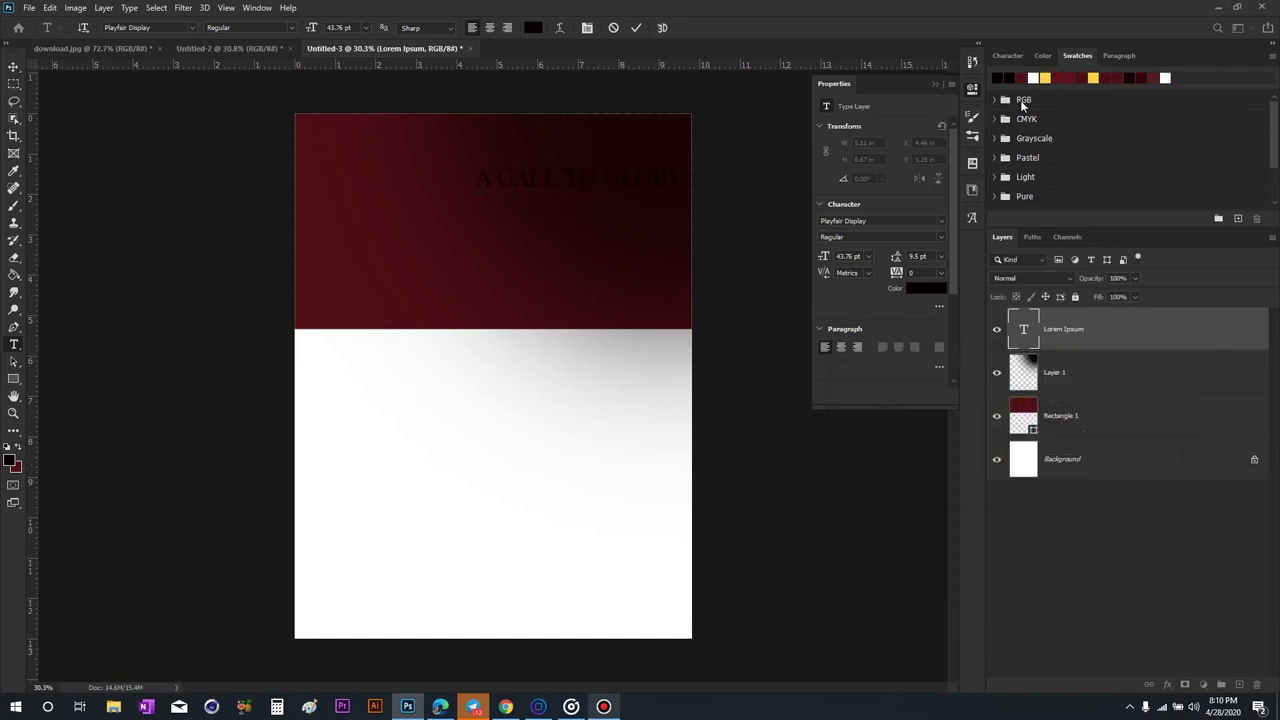
pyautogui.click(1043, 77)
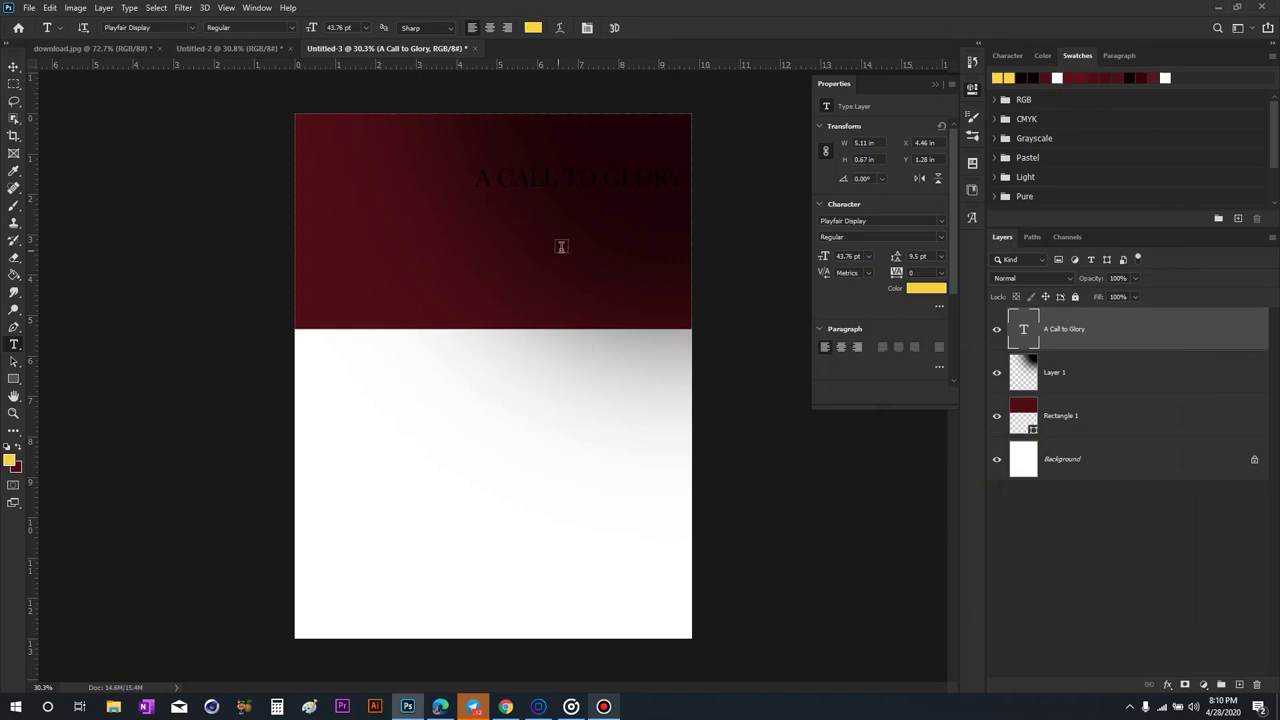
pyautogui.click(941, 236)
pyautogui.click(880, 273)
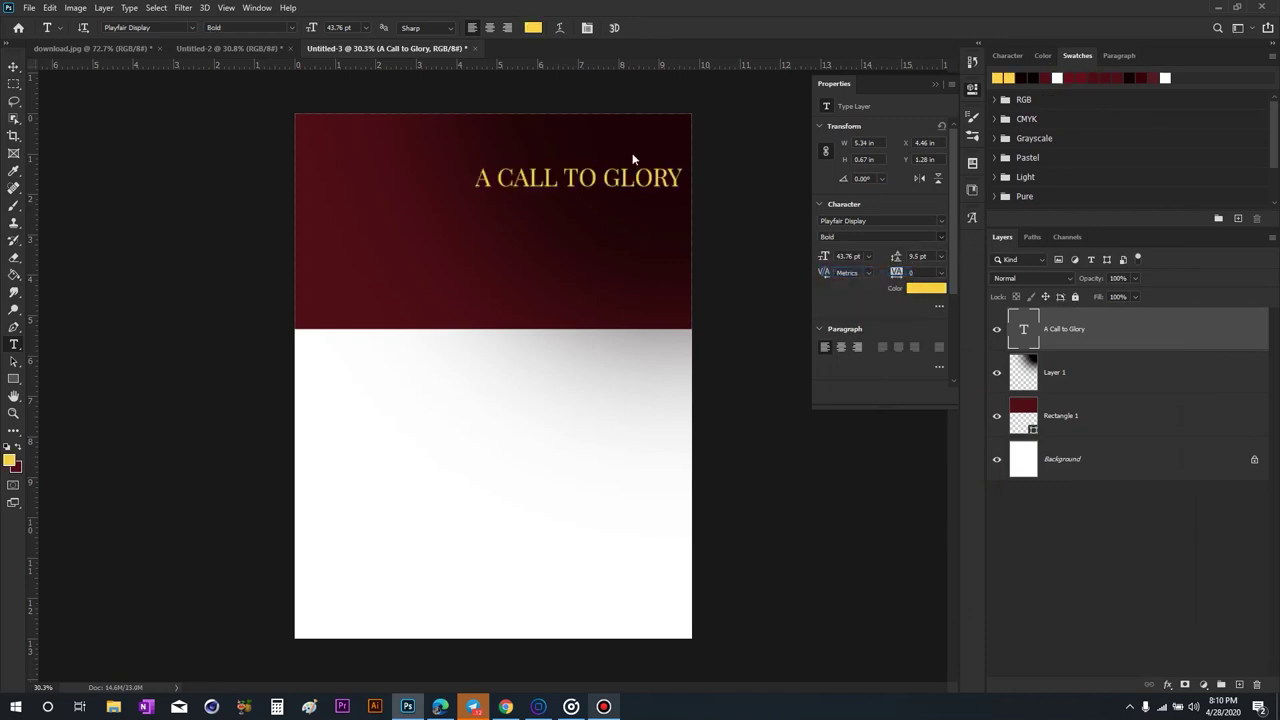
# Shift the title slightly left and shrink it a little.
pyautogui.click(13, 66)
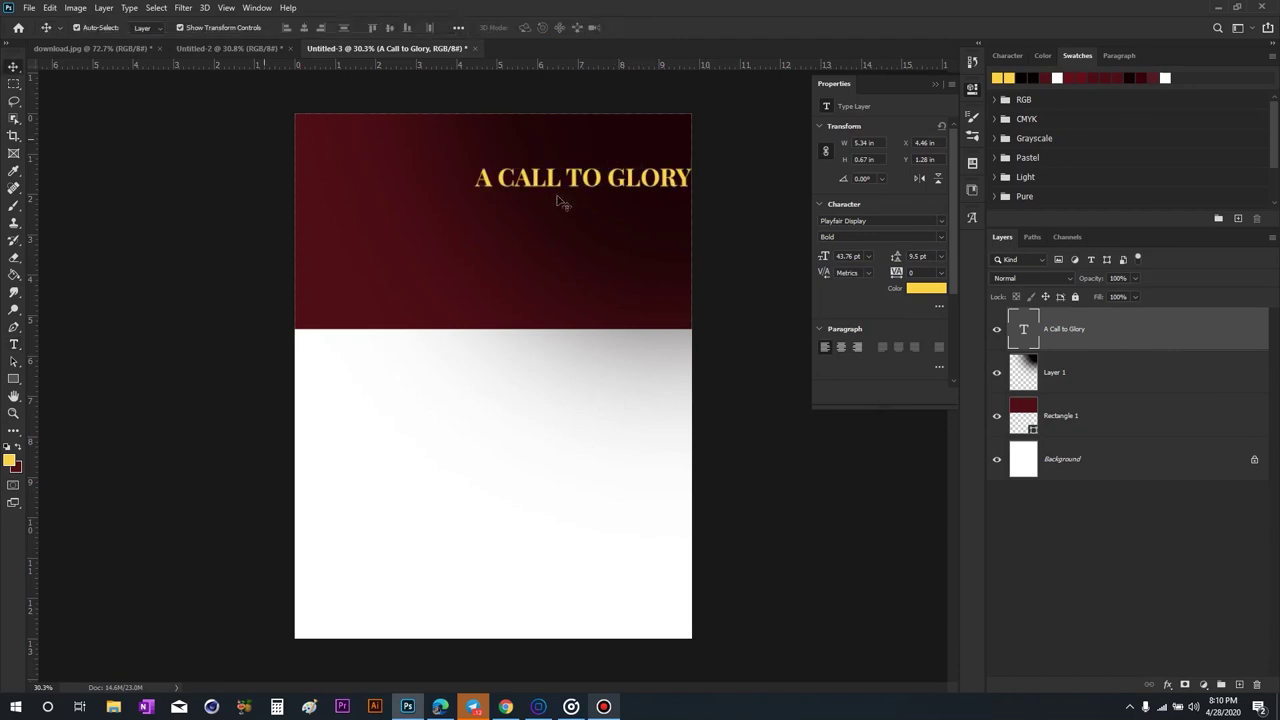
pyautogui.moveTo(585, 178); pyautogui.dragTo(547, 177)
pyautogui.moveTo(655, 178); pyautogui.dragTo(645, 177)
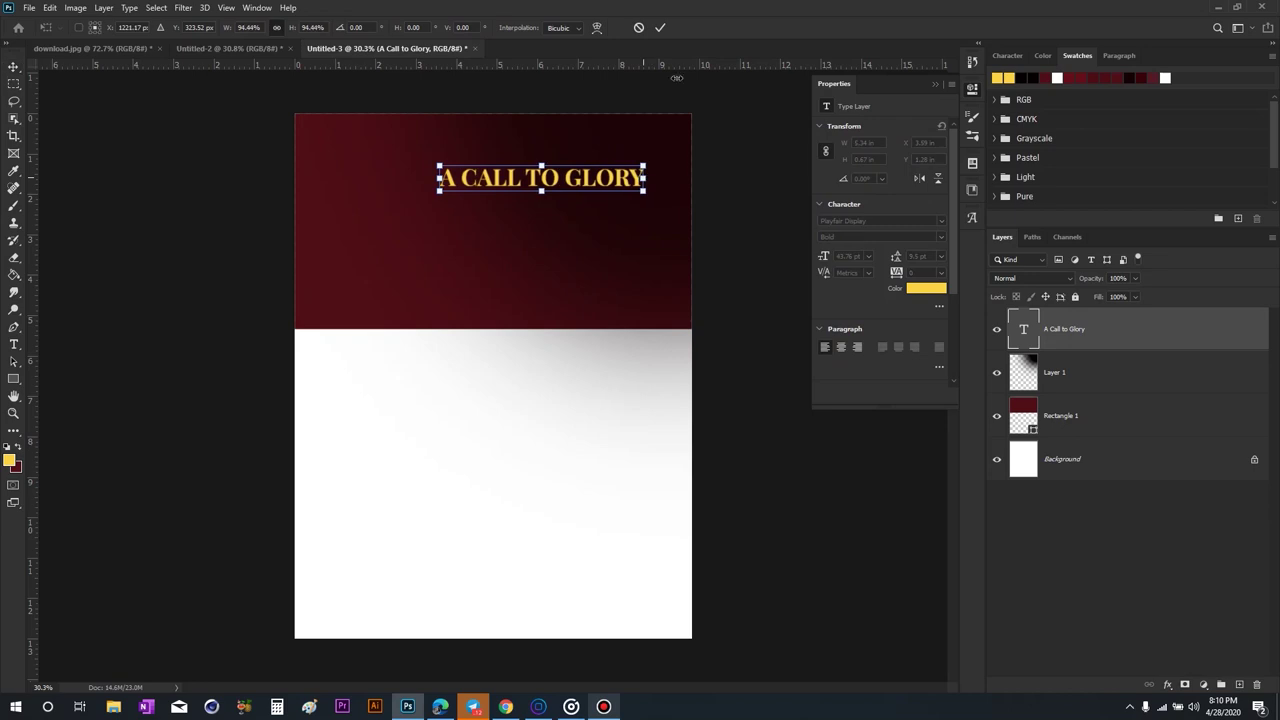
pyautogui.press('Return')
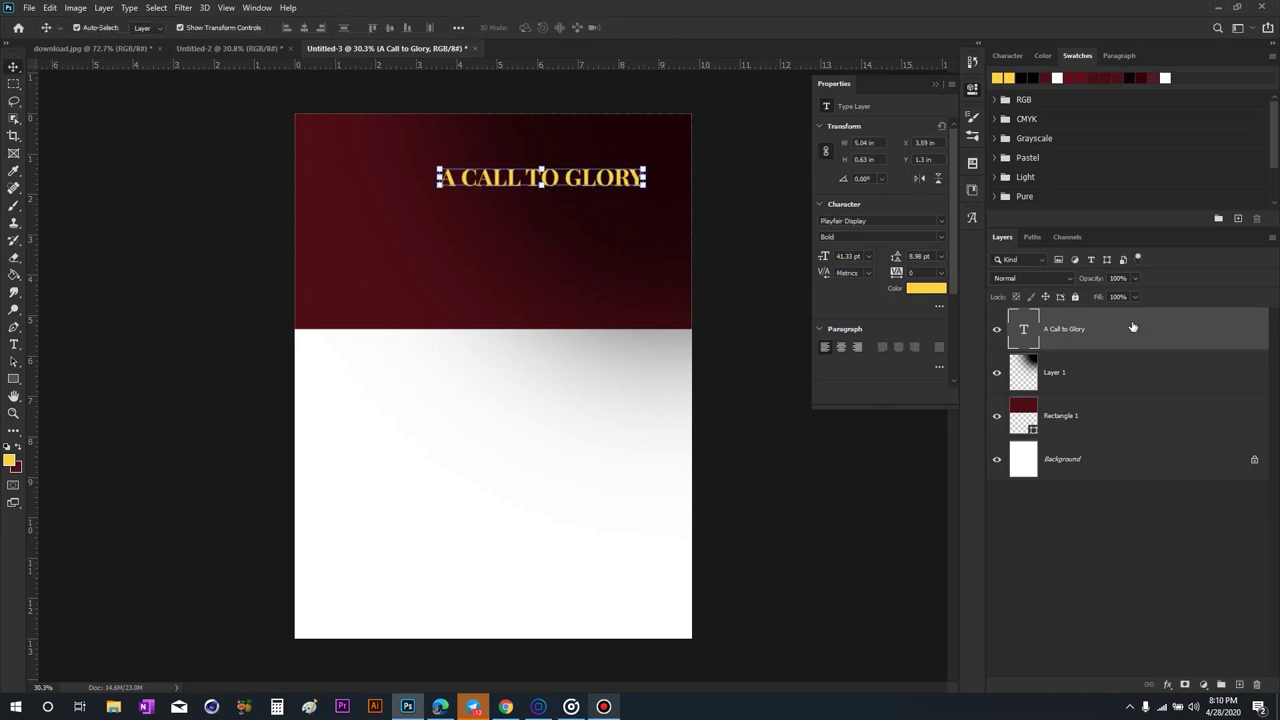
pyautogui.rightClick(1132, 327)
pyautogui.press('Escape')
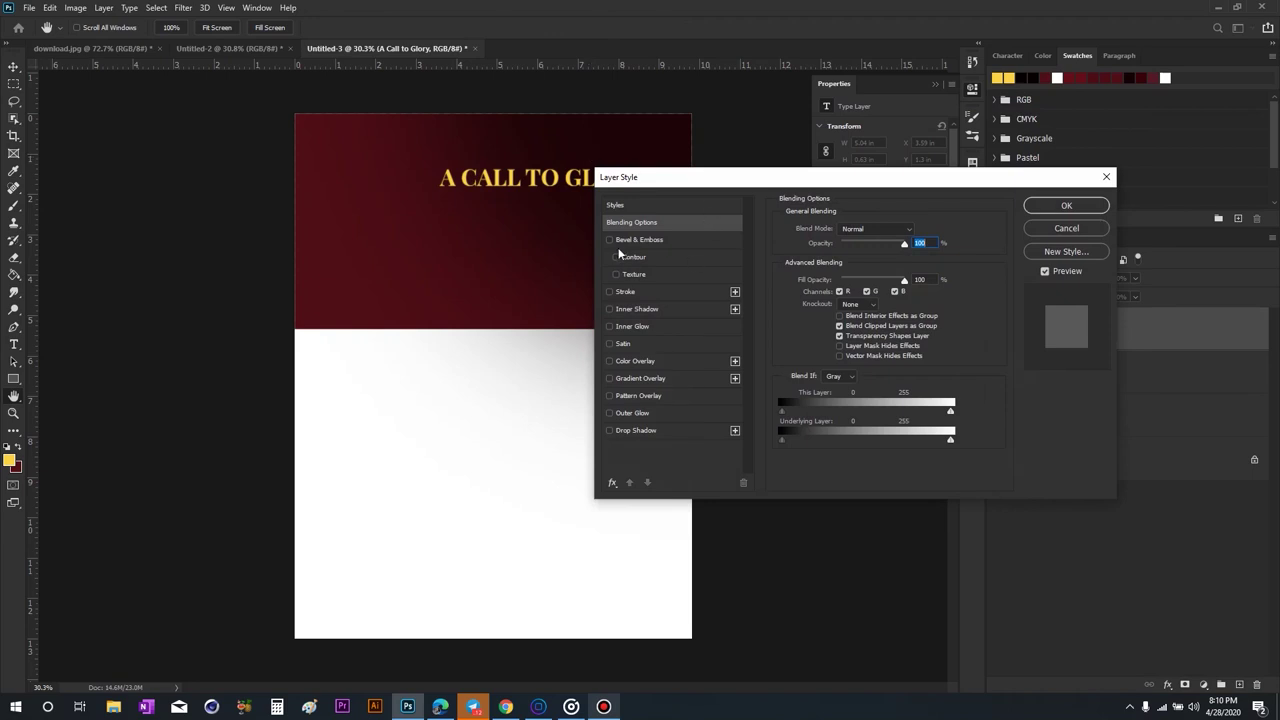
# Apply Bevel & Emboss with Contour to the title (Inner Bevel, 32% depth, 27 px).
pyautogui.click(610, 240)
pyautogui.click(624, 257)
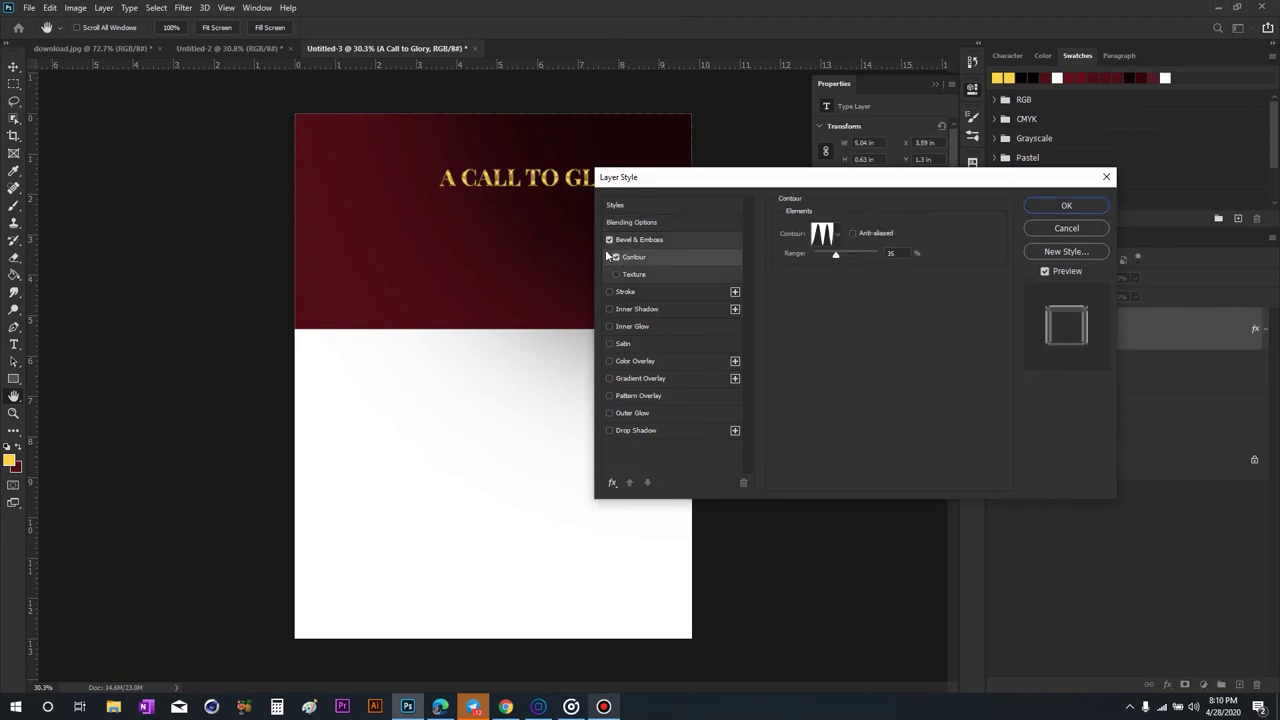
pyautogui.click(679, 240)
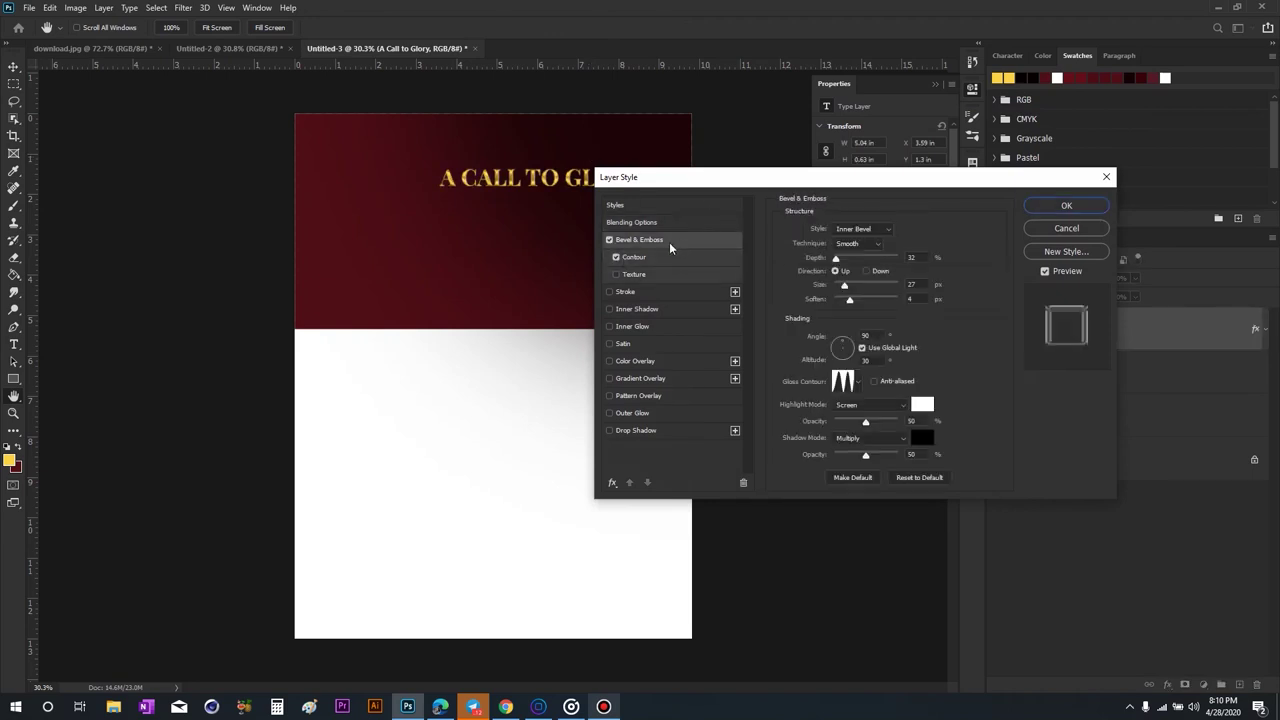
pyautogui.doubleClick(917, 257)
pyautogui.click(1067, 209)
pyautogui.press('v')
pyautogui.scroll(1, 645, 155)
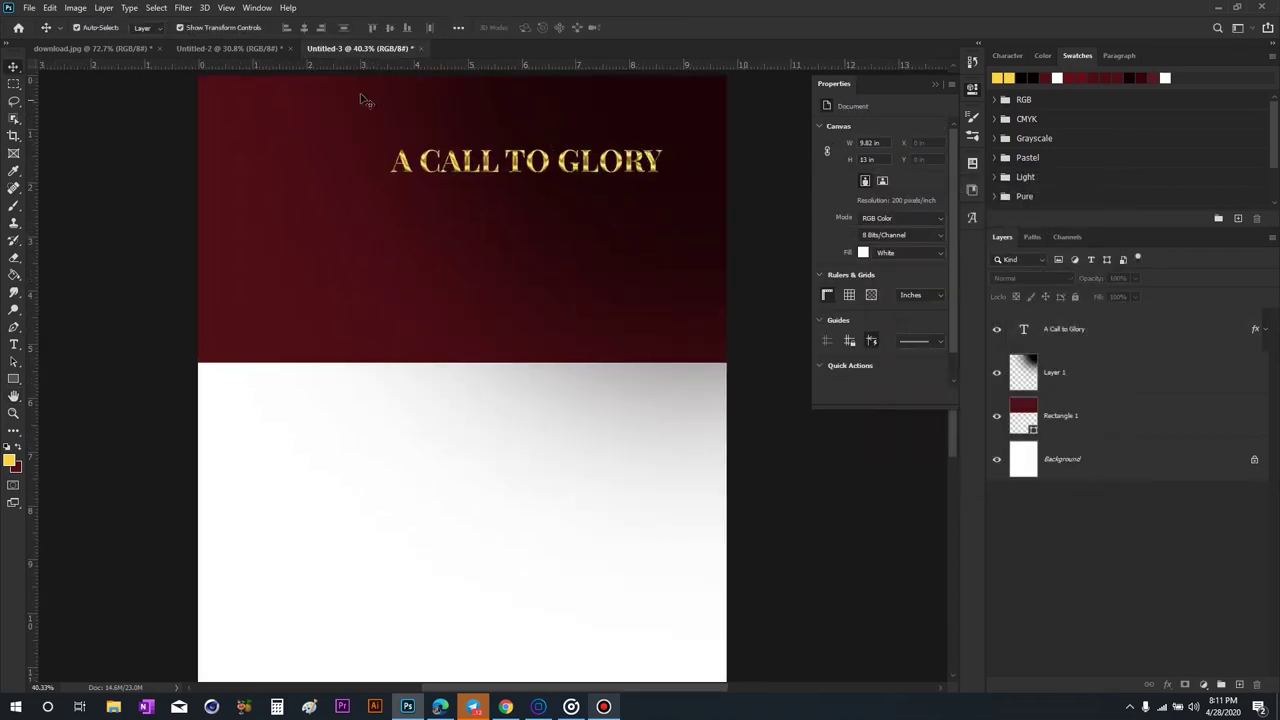
# Bring the lorem ipsum paragraph from Untitled-2 into the poster and enlarge it slightly.
pyautogui.click(225, 48)
pyautogui.moveTo(552, 198); pyautogui.dragTo(168, 48)
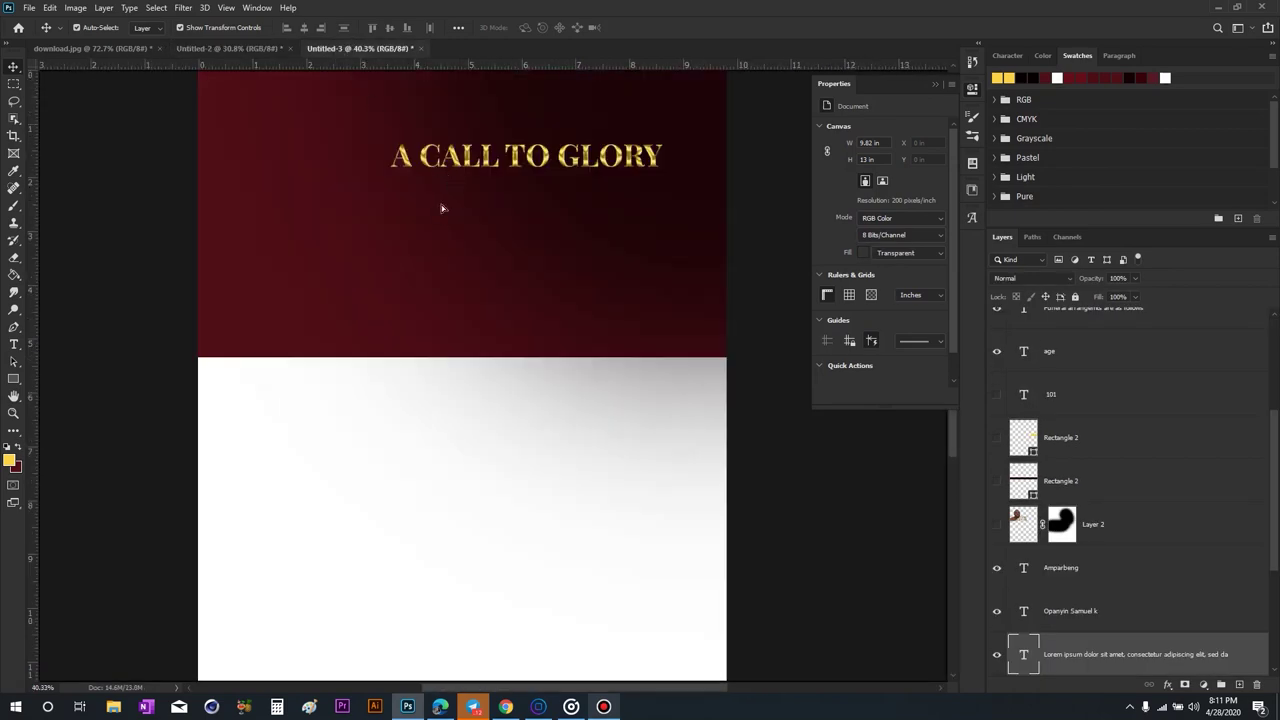
pyautogui.moveTo(338, 50)
pyautogui.mouseDown()
pyautogui.moveTo(449, 202)
pyautogui.moveTo(531, 230)
pyautogui.mouseUp()
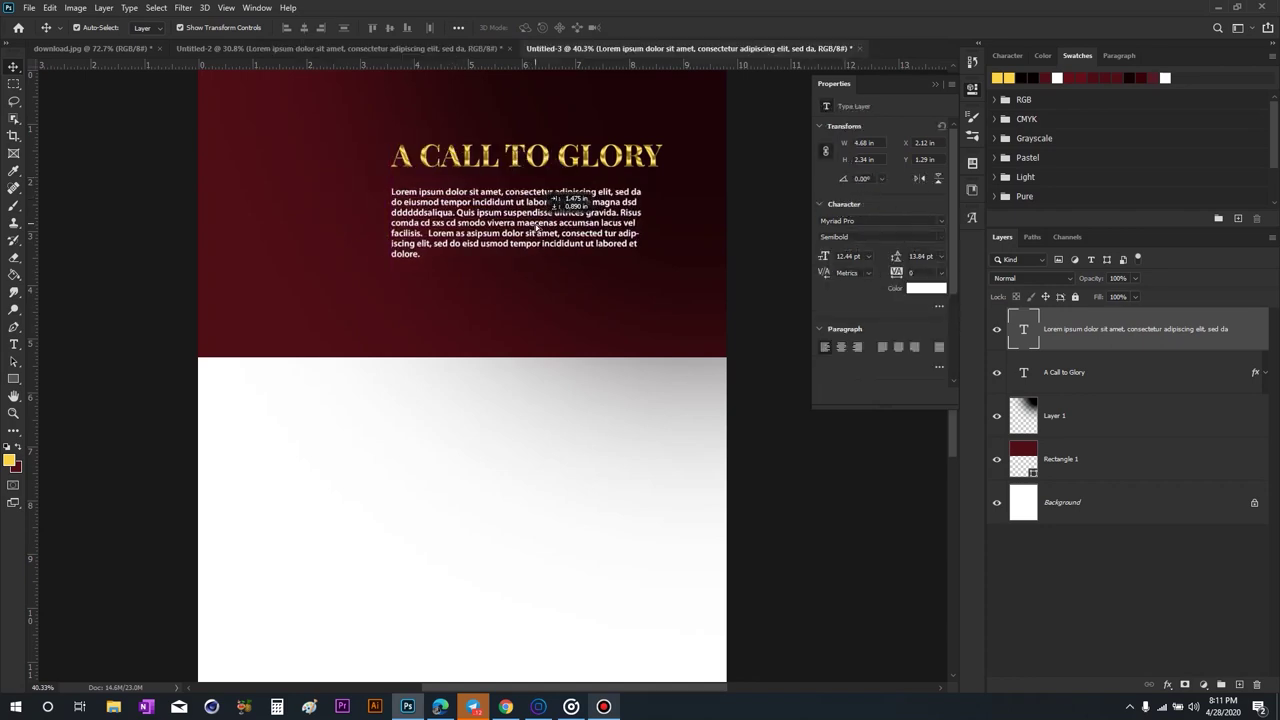
pyautogui.hotkey('ctrl', 't')
pyautogui.moveTo(649, 244); pyautogui.dragTo(664, 242)
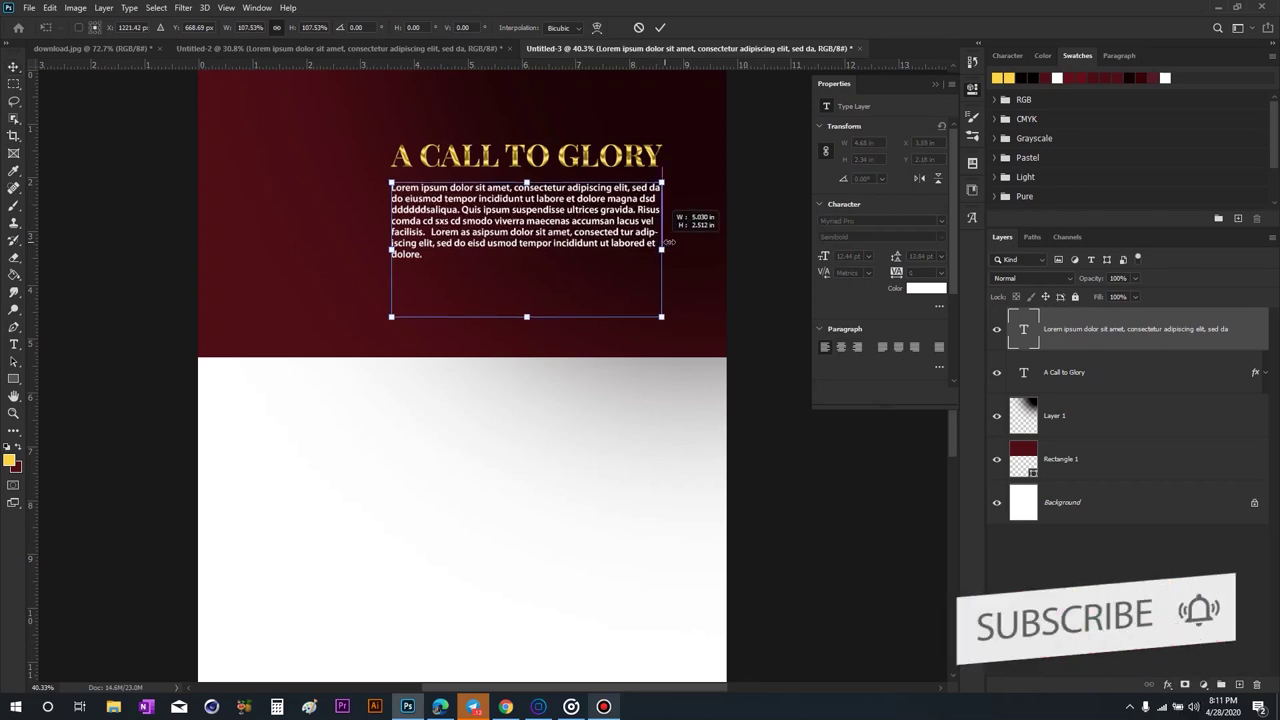
pyautogui.moveTo(664, 242); pyautogui.dragTo(670, 215)
pyautogui.click(660, 28)
# Nudge the paragraph into place just beneath the title.
pyautogui.hotkey('ctrl', '0')
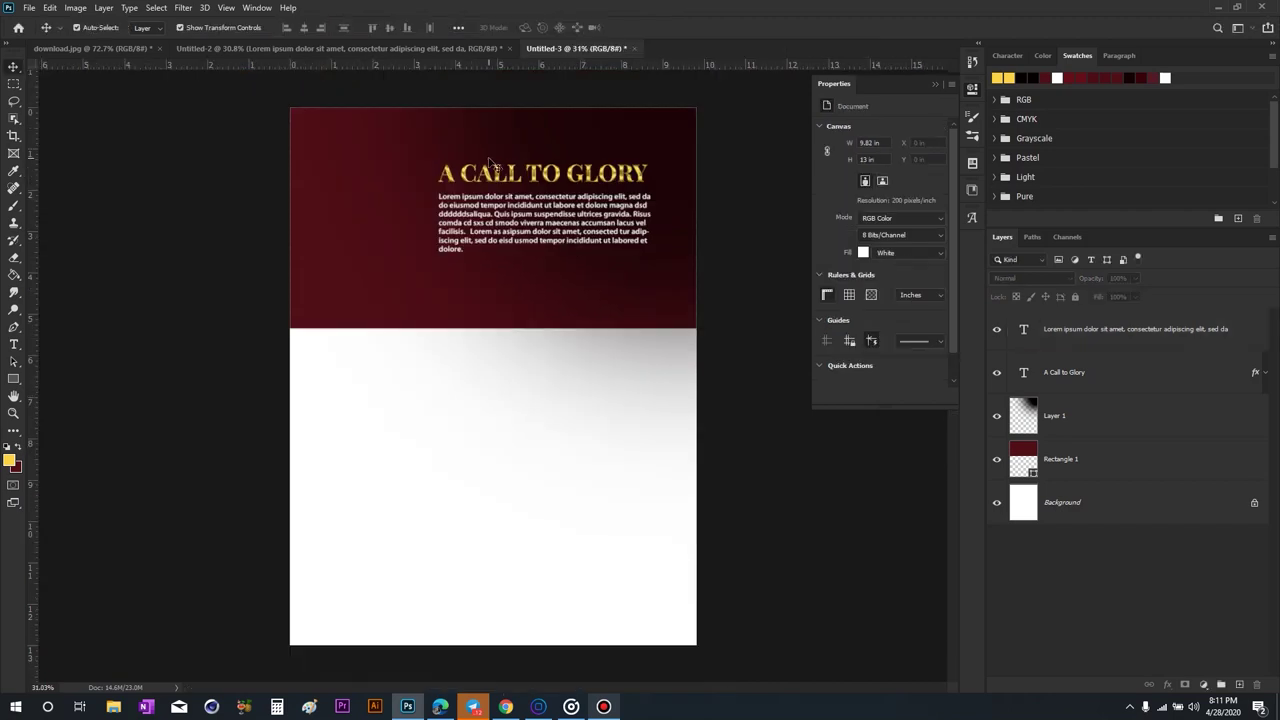
pyautogui.hotkey('ctrl', '+')
pyautogui.click(518, 199)
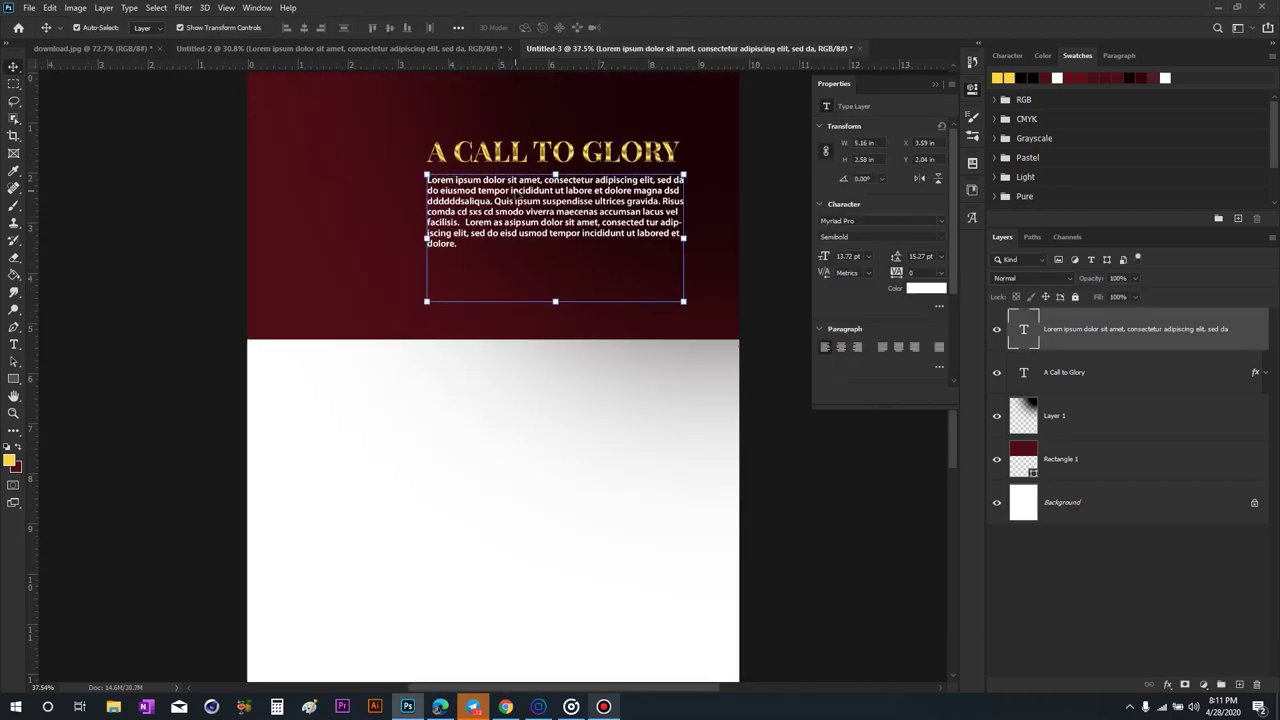
pyautogui.moveTo(516, 200); pyautogui.dragTo(516, 197)
pyautogui.click(210, 230)
pyautogui.click(449, 53)
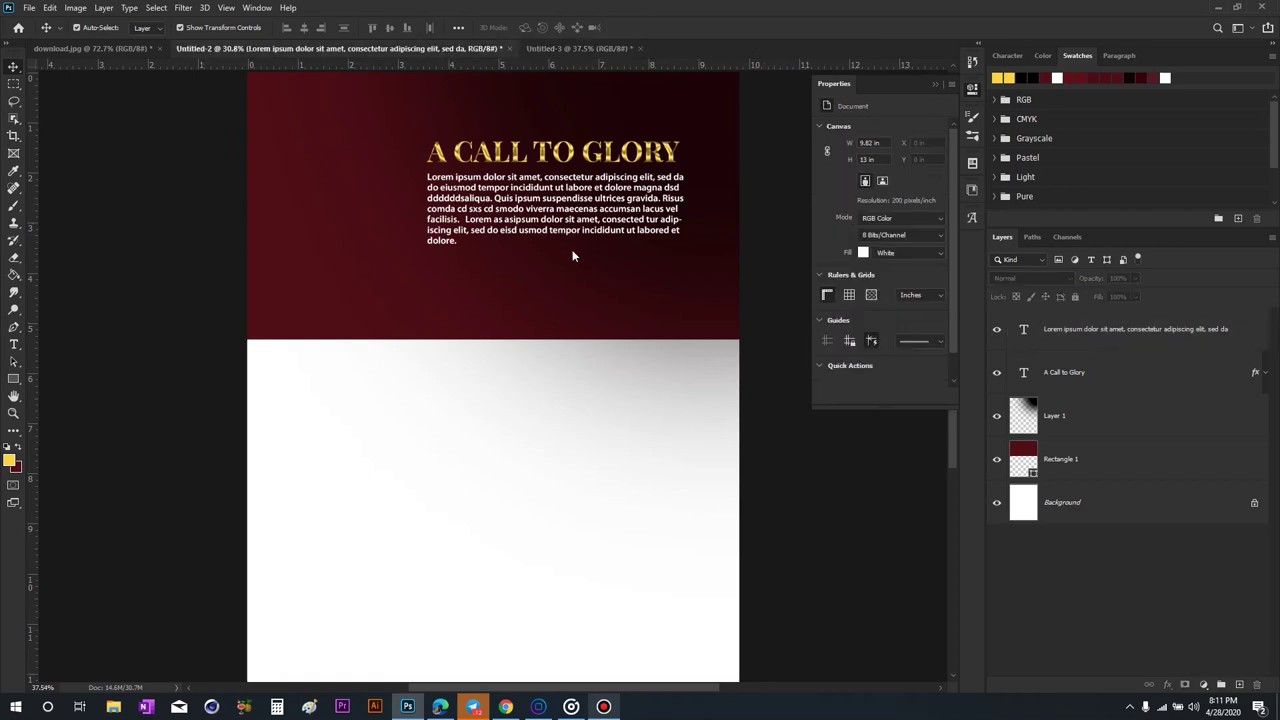
pyautogui.moveTo(597, 251)
pyautogui.mouseDown()
pyautogui.moveTo(436, 99)
pyautogui.moveTo(640, 287)
pyautogui.moveTo(666, 277)
pyautogui.mouseUp()
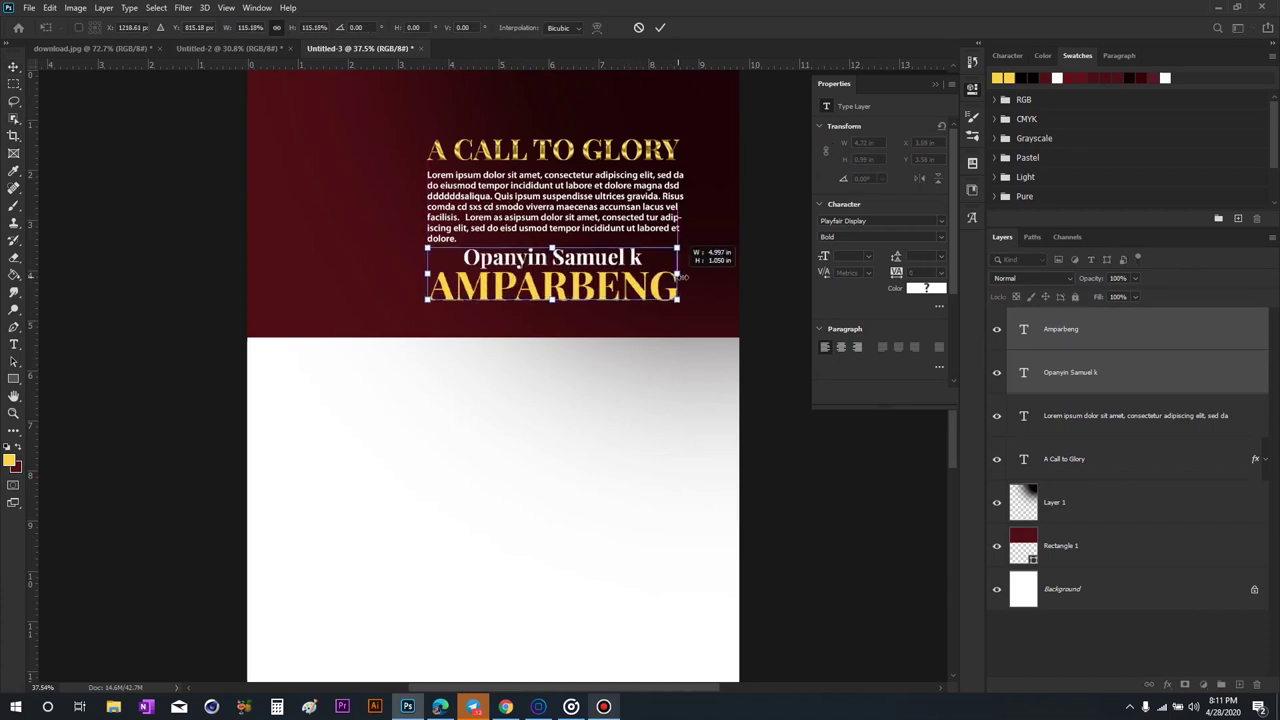
# Place the two name lines under the paragraph and extend the maroon header slightly lower.
pyautogui.press('Return')
pyautogui.hotkey('ctrl', '0')
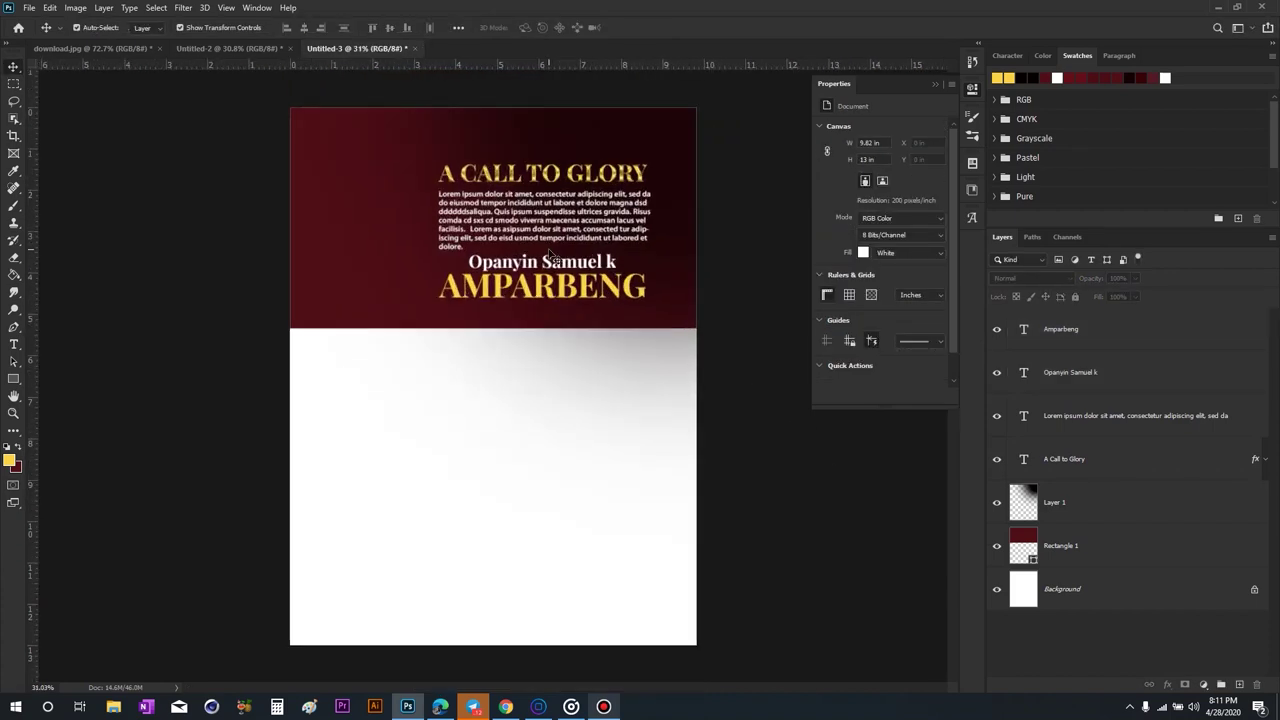
pyautogui.hotkey('ctrl', '0')
pyautogui.click(511, 315)
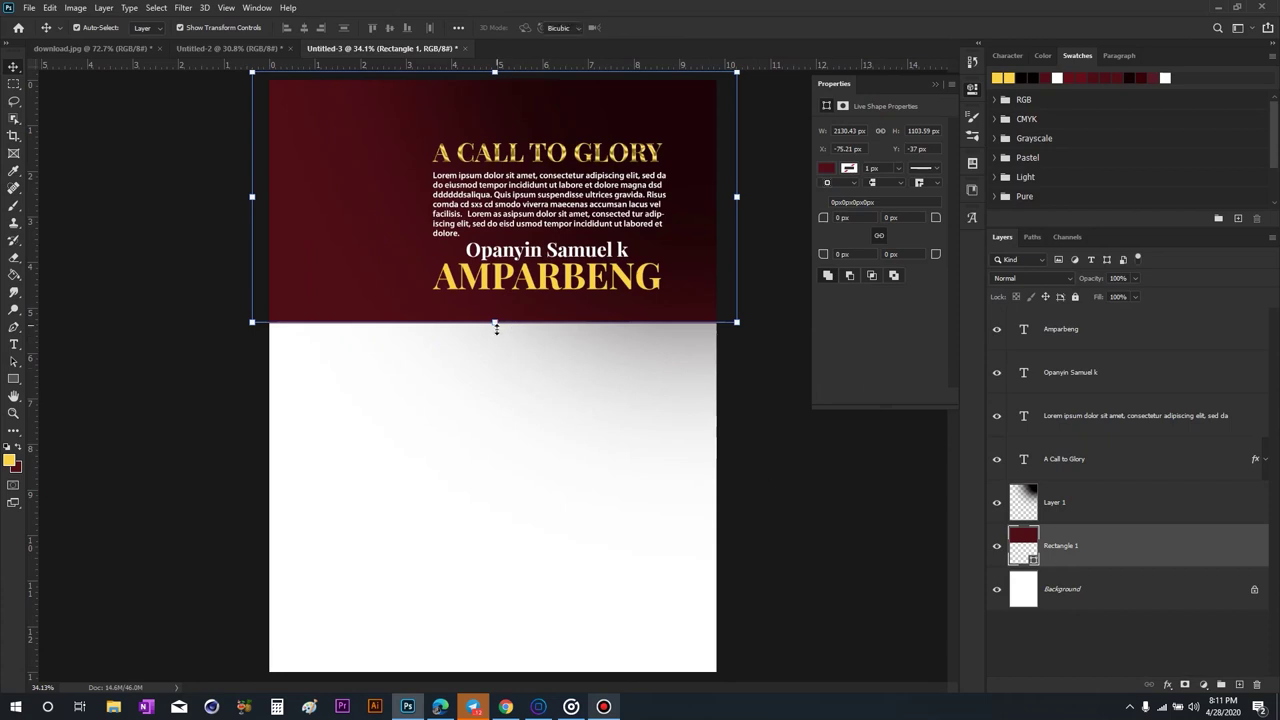
pyautogui.moveTo(496, 323); pyautogui.dragTo(499, 333)
pyautogui.click(800, 484)
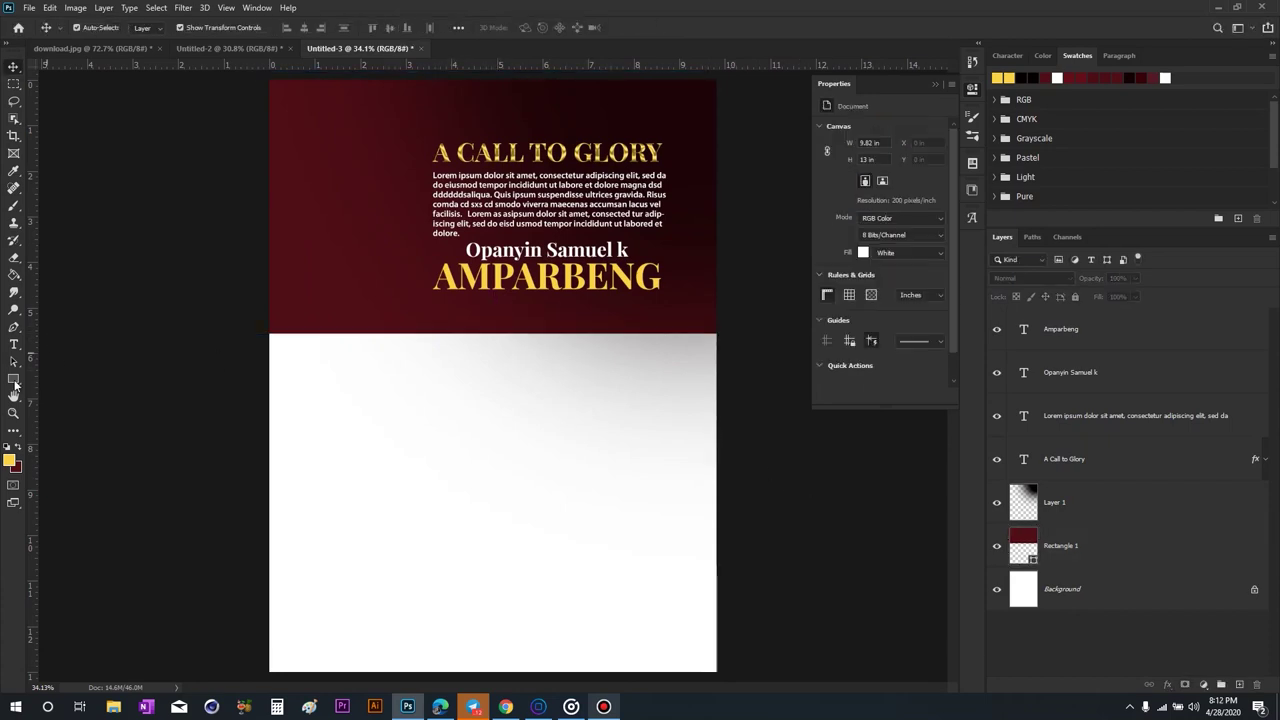
# Draw a thin black bar along the header's bottom edge, reaching the page edge.
pyautogui.click(12, 380)
pyautogui.moveTo(252, 310); pyautogui.dragTo(738, 331)
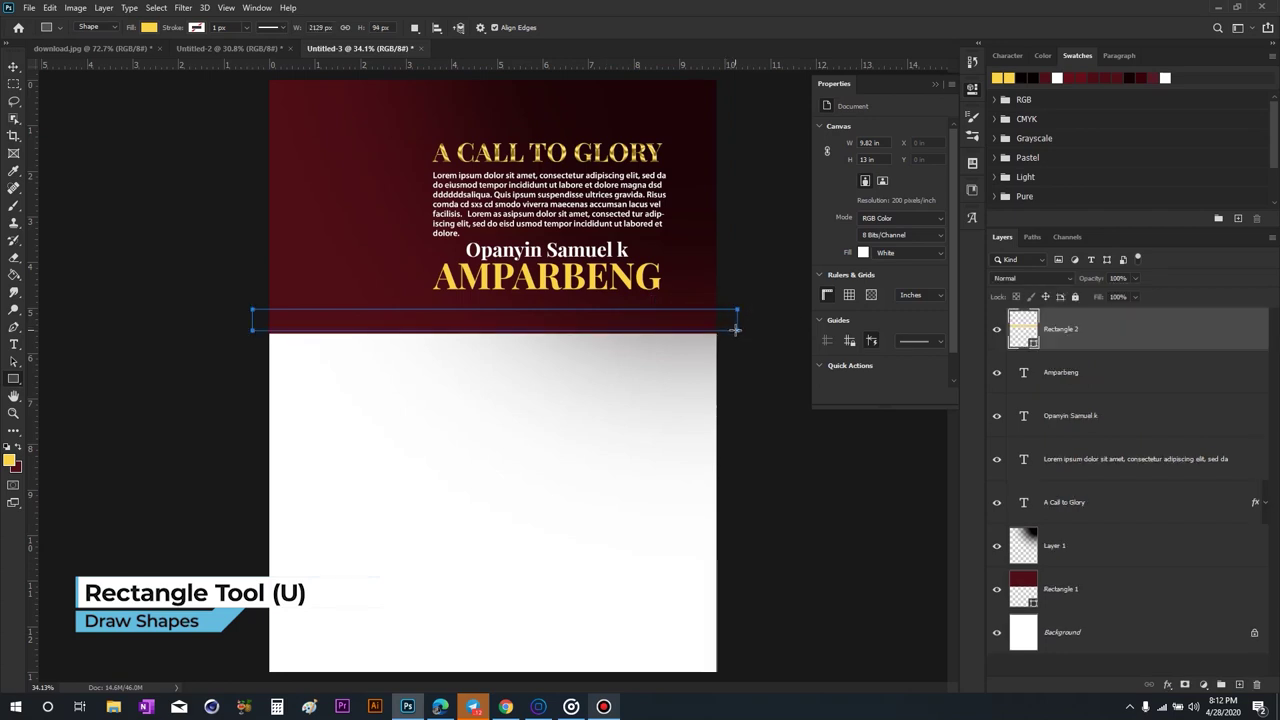
pyautogui.press('v')
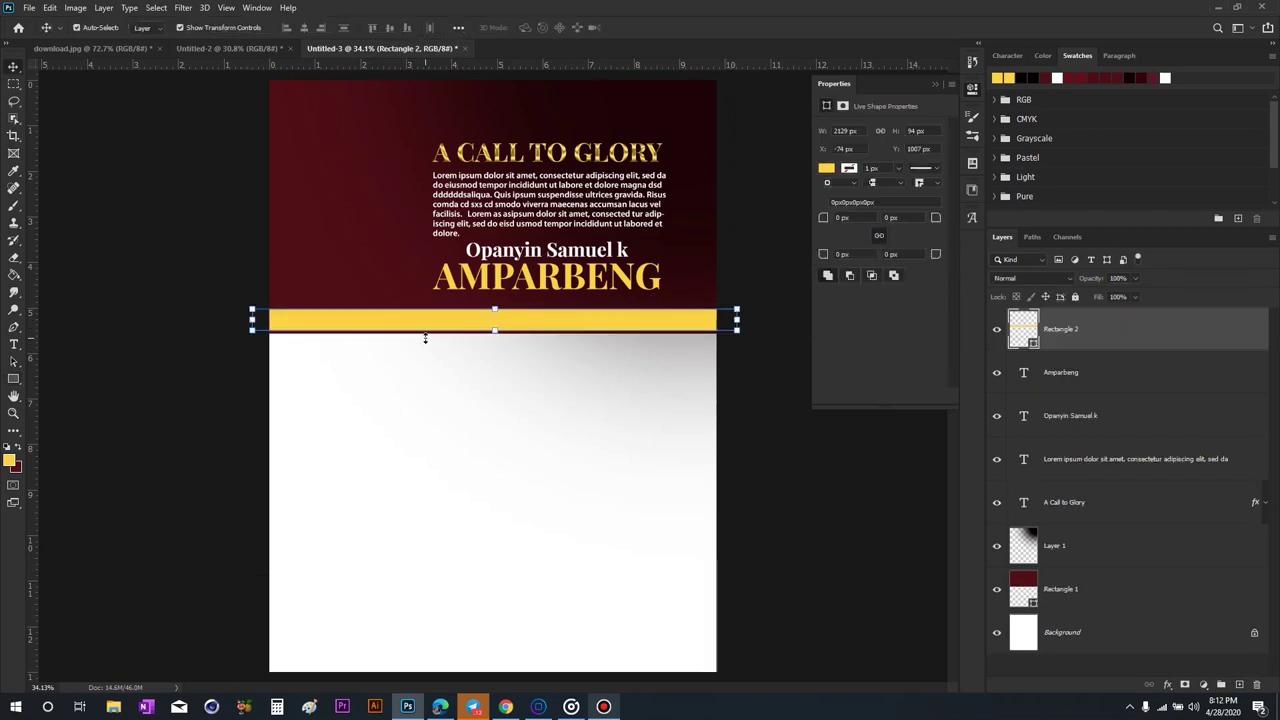
pyautogui.press('Down')
pyautogui.press('Down')
pyautogui.press('Down')
pyautogui.press('Down')
pyautogui.press('Down')
pyautogui.press('Down')
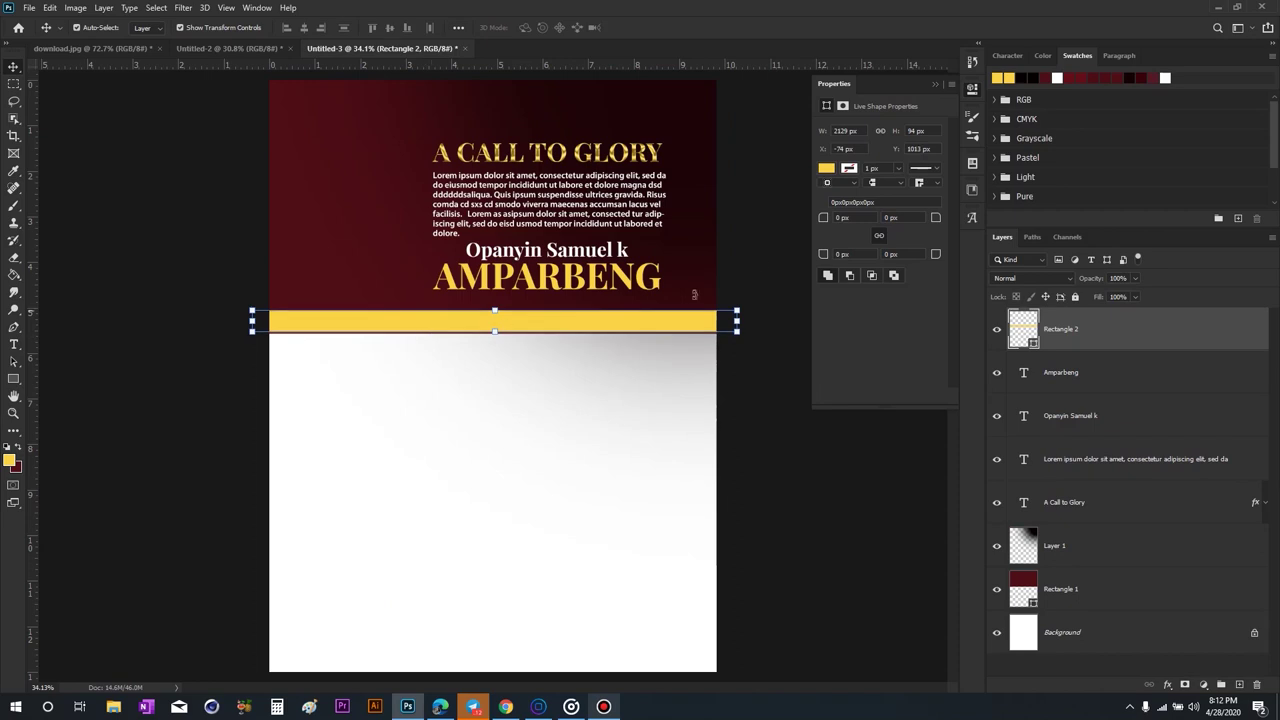
pyautogui.click(826, 168)
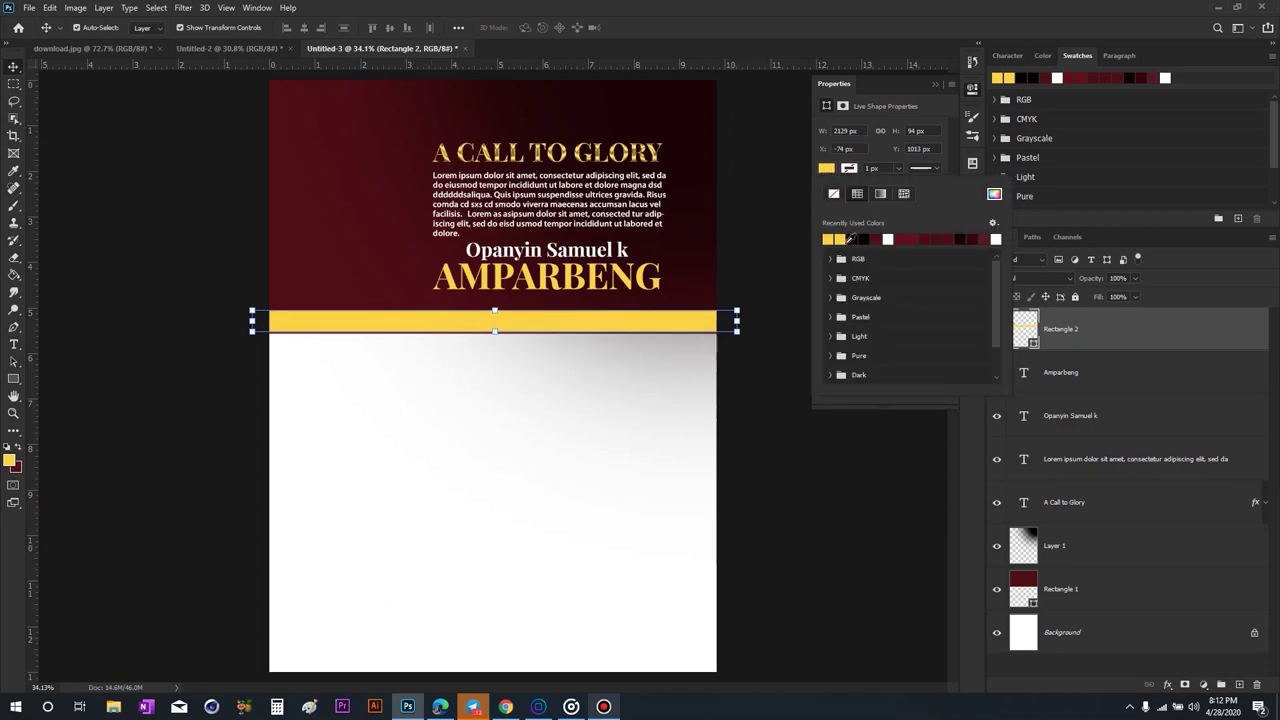
pyautogui.click(857, 237)
pyautogui.click(757, 390)
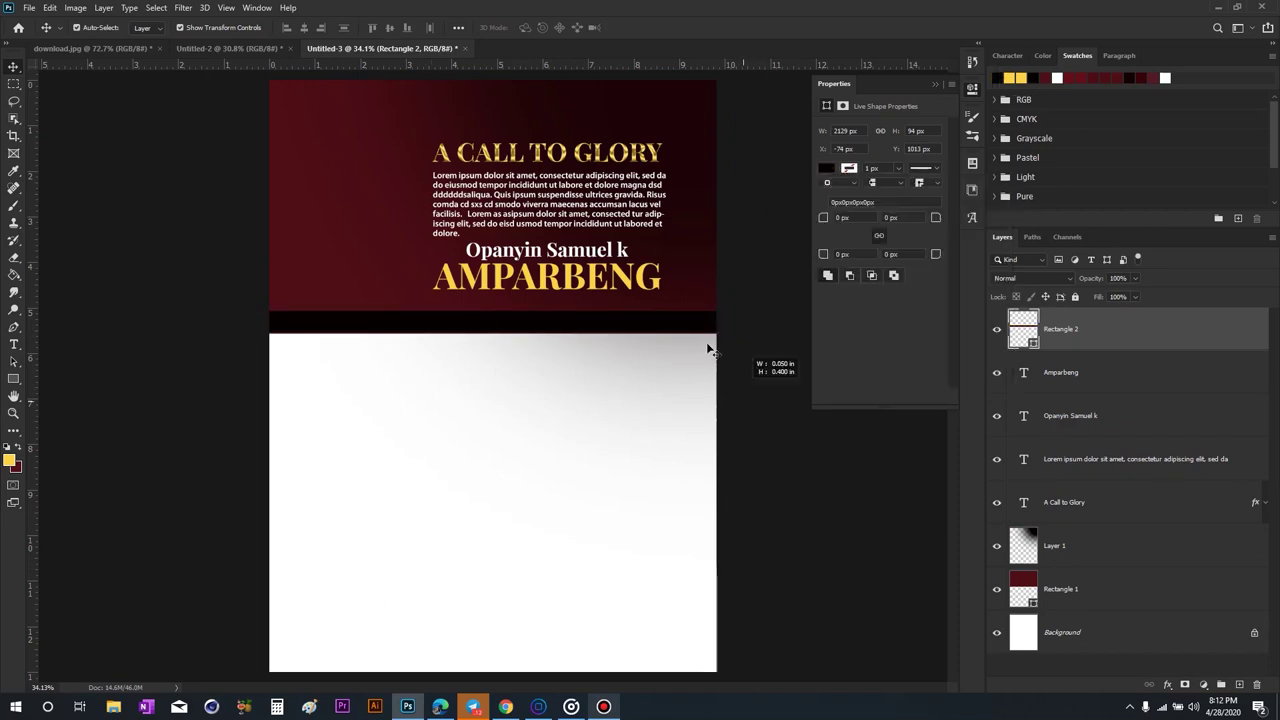
pyautogui.moveTo(728, 321); pyautogui.dragTo(703, 329)
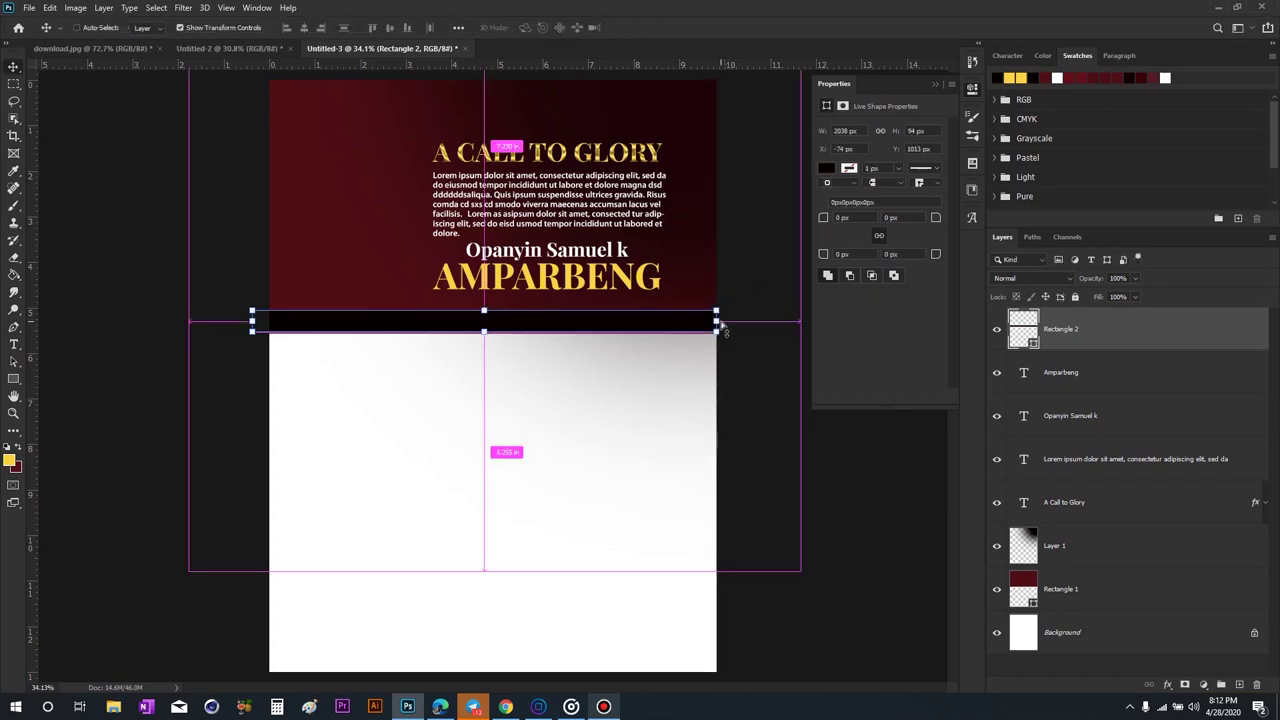
# Shrink the bar's copy into a short yellow block at the right end.
pyautogui.moveTo(250, 321); pyautogui.dragTo(610, 311)
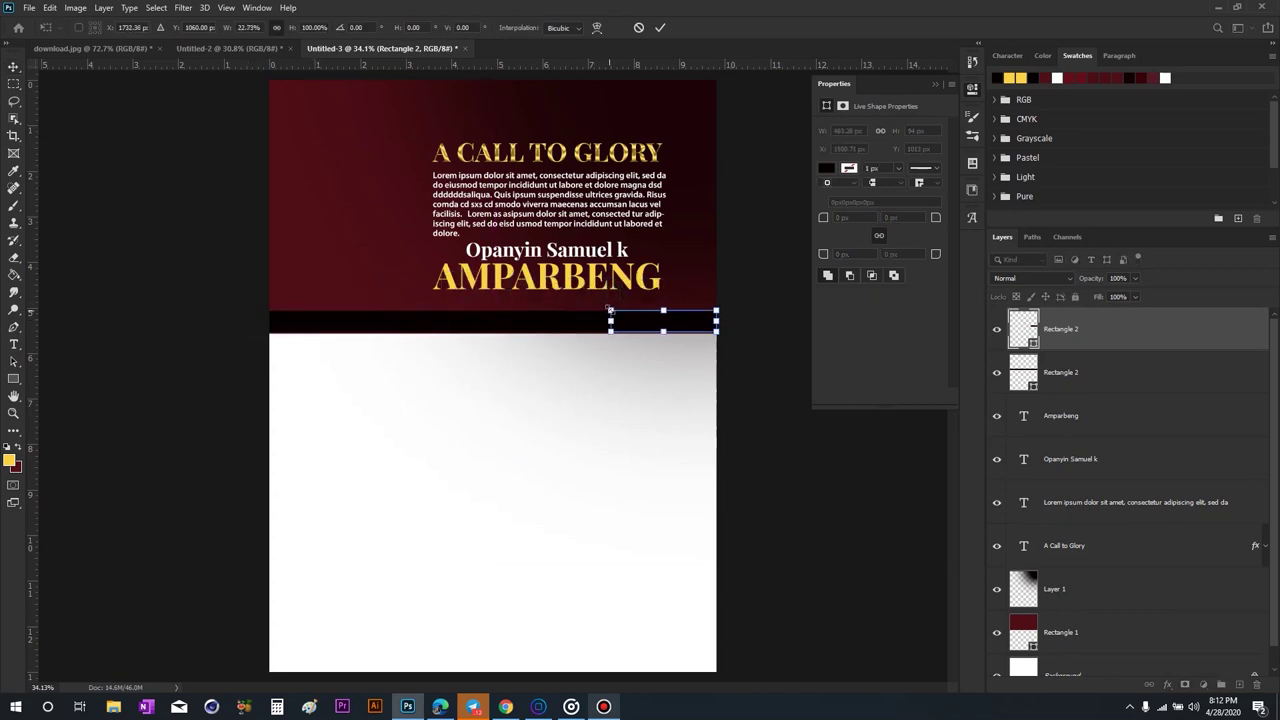
pyautogui.write('173')
pyautogui.press('Return')
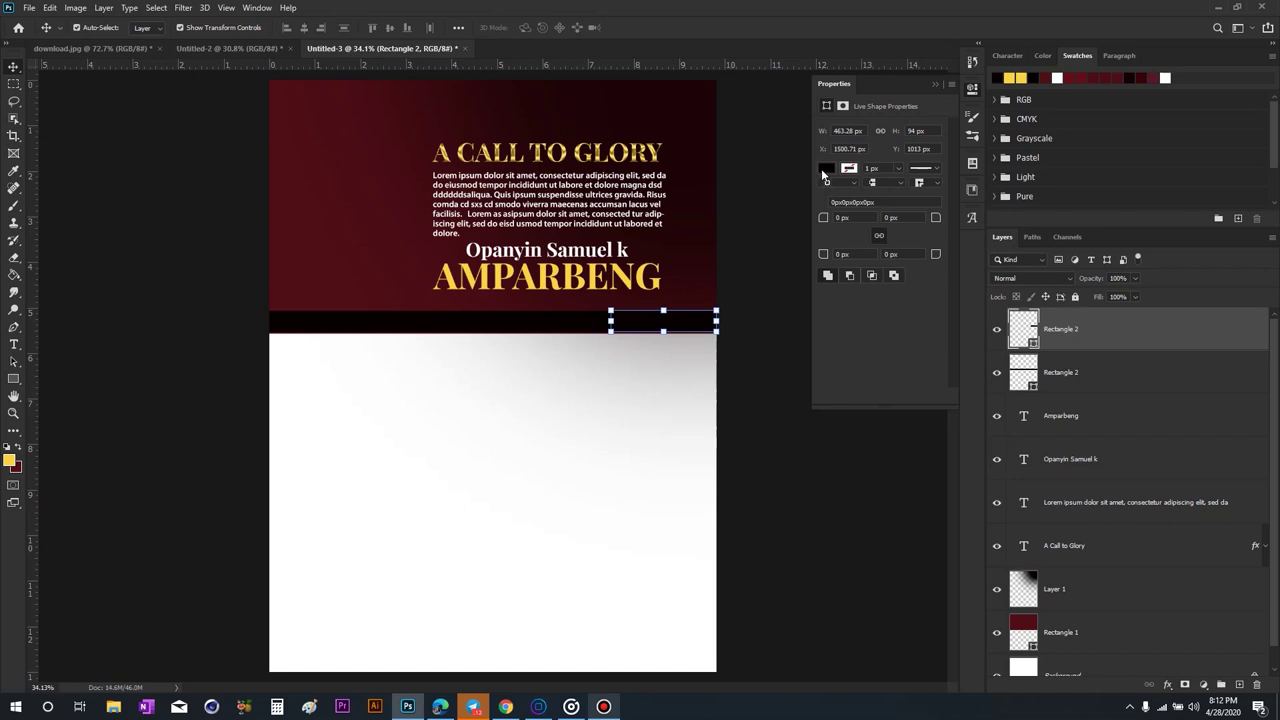
pyautogui.click(824, 170)
pyautogui.click(840, 238)
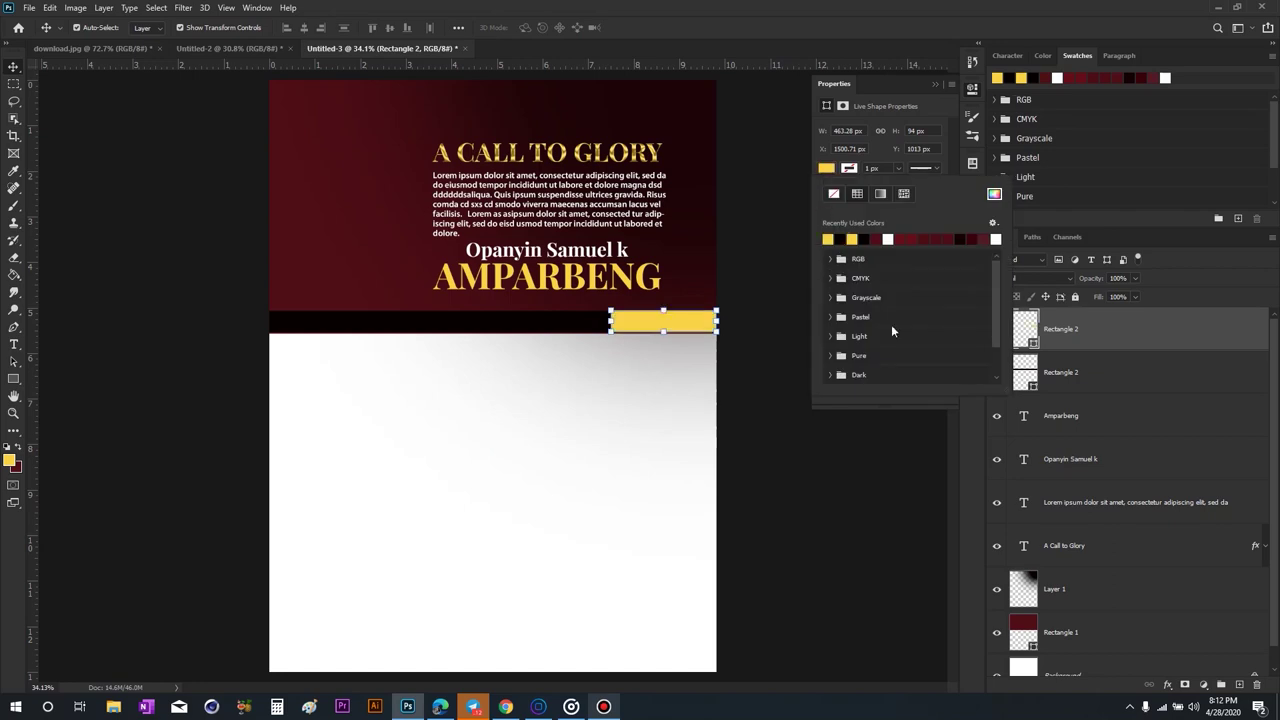
pyautogui.click(1113, 366)
# Nudge the black bar and yellow block down together.
pyautogui.click(510, 322)
pyautogui.keyDown('alt'); pyautogui.scroll(3, 510, 322); pyautogui.keyUp('alt')
pyautogui.hotkey('shift', 'Down')
pyautogui.hotkey('shift', 'Up')
pyautogui.keyDown('shift'); pyautogui.click(729, 322); pyautogui.keyUp('shift')
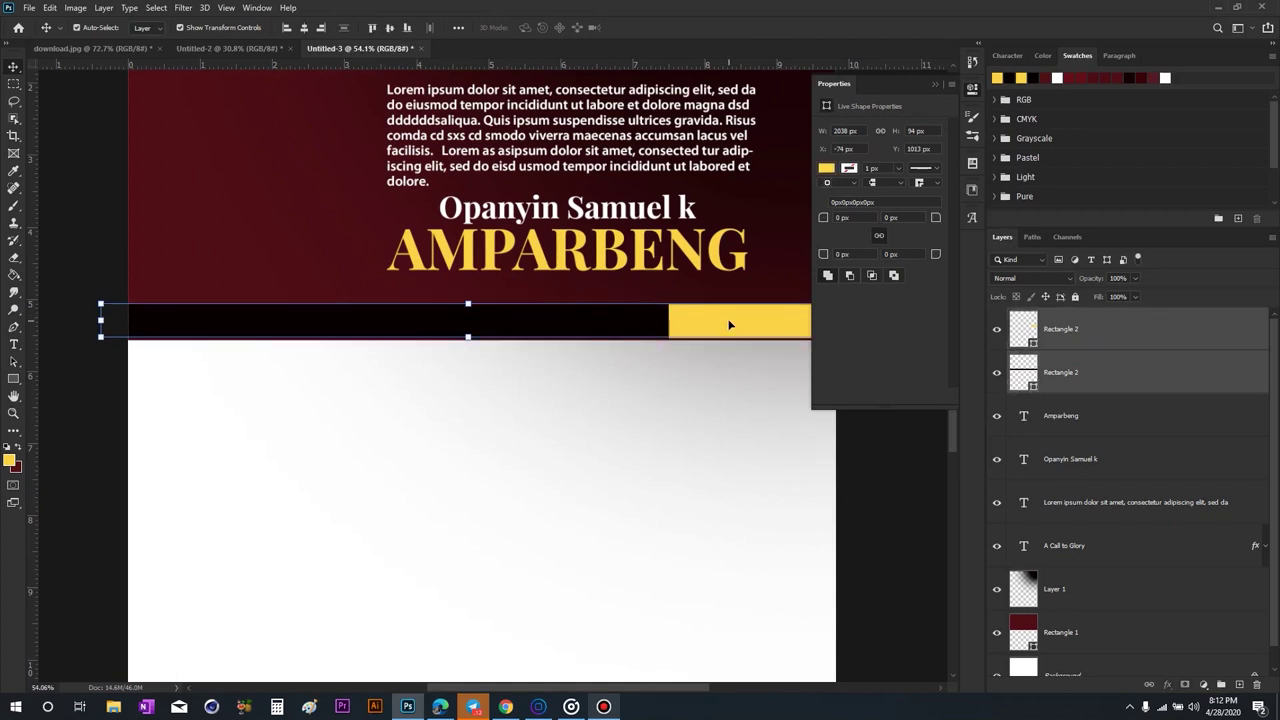
pyautogui.hotkey('shift', 'Down')
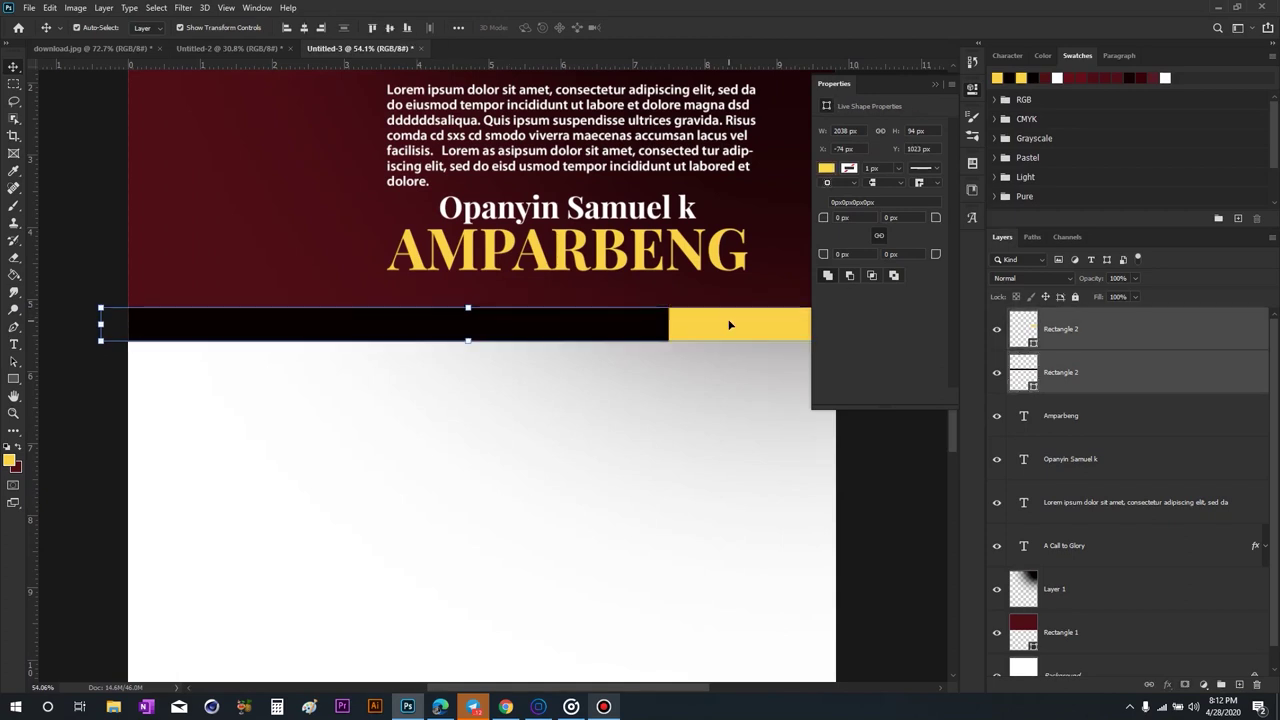
pyautogui.click(872, 488)
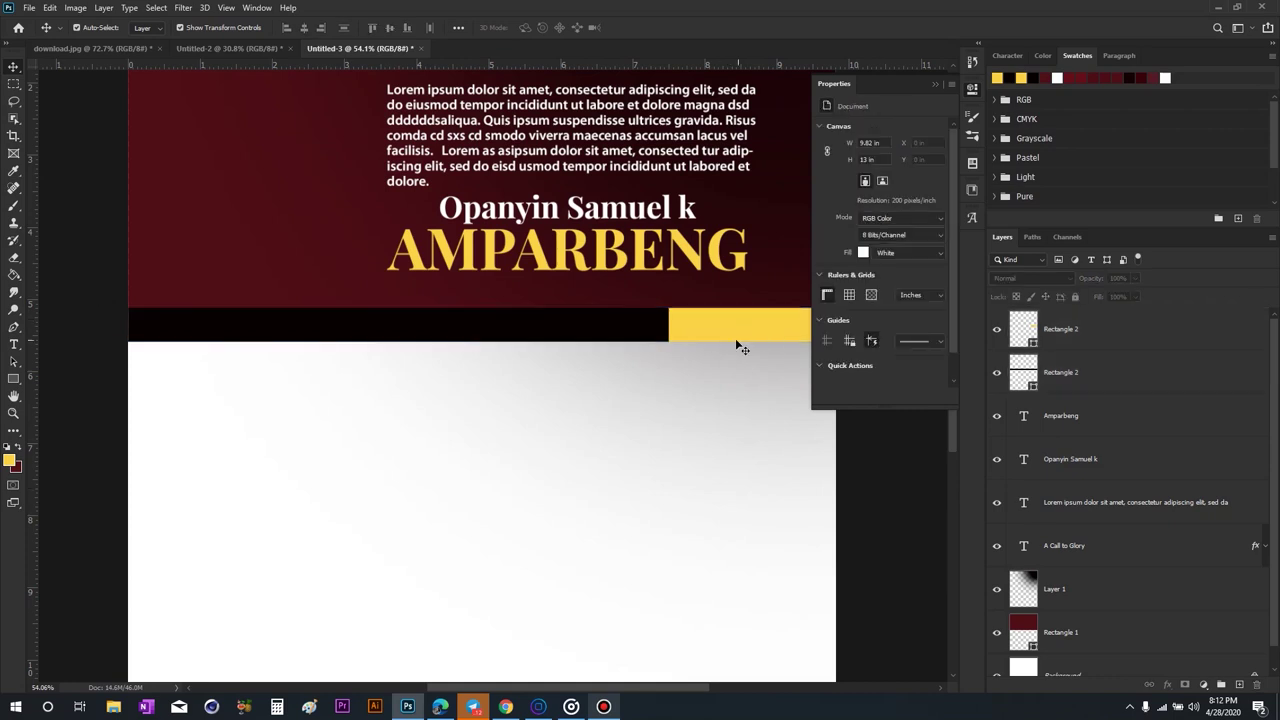
pyautogui.scroll(-3, 610, 335)
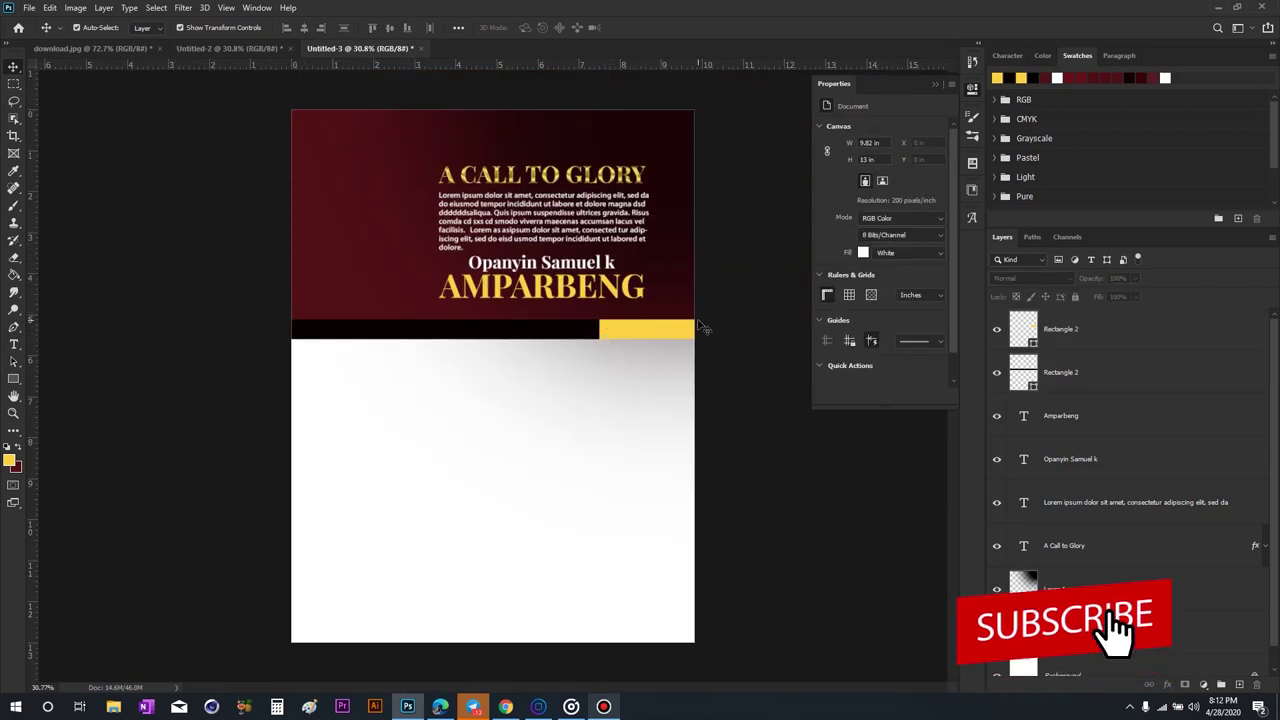
pyautogui.scroll(2, 700, 350)
pyautogui.moveTo(666, 351); pyautogui.dragTo(564, 397)
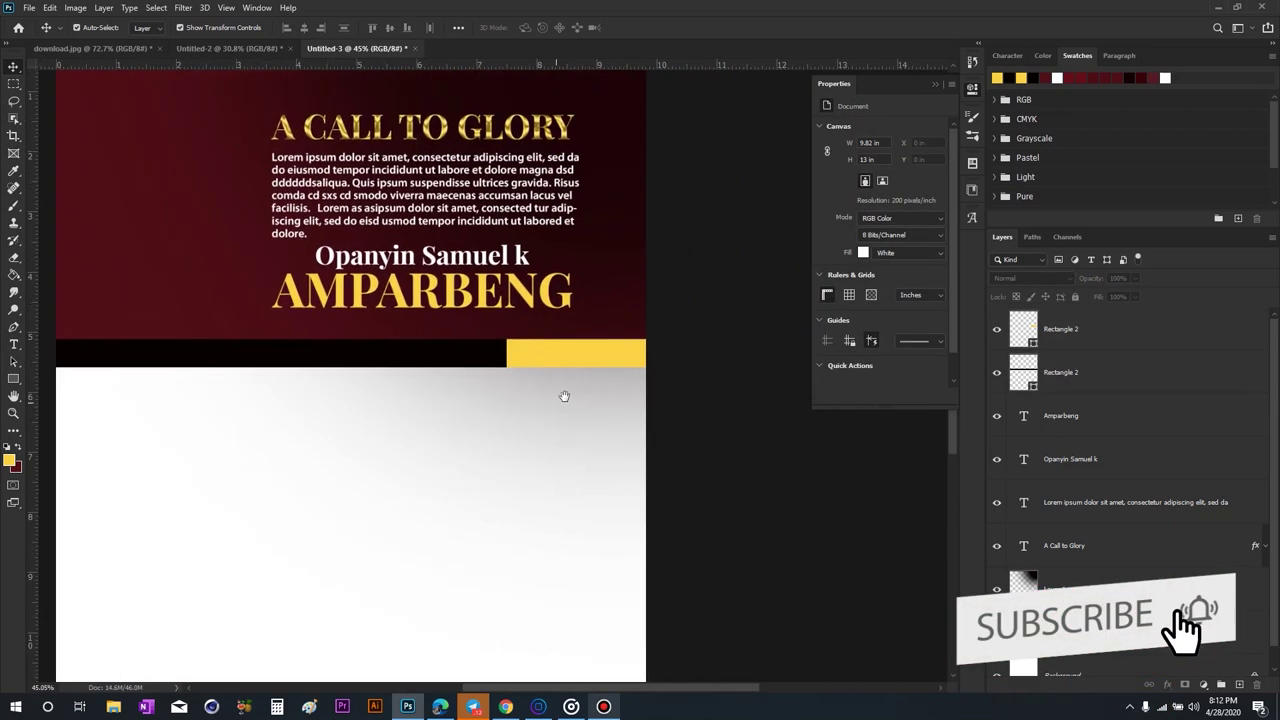
# Add the word 'age' below the header, coloured dark red #500e17.
pyautogui.press('t')
pyautogui.click(524, 424)
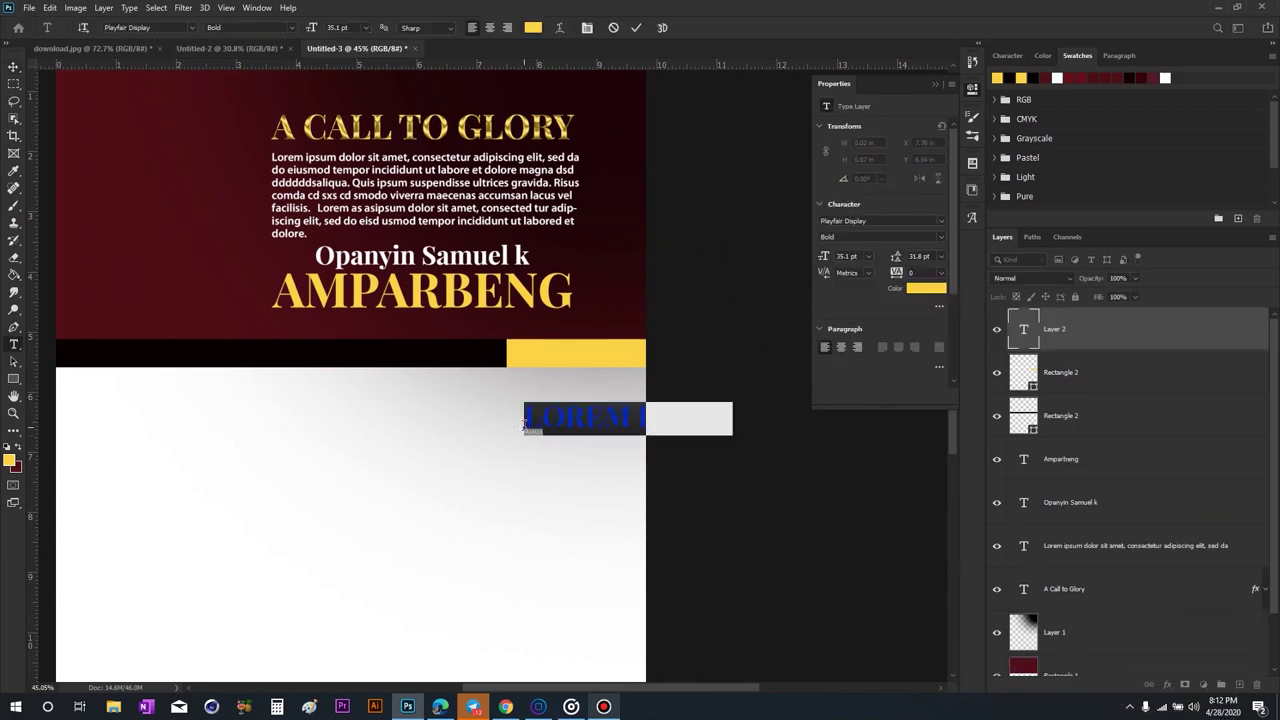
pyautogui.click(524, 424)
pyautogui.hotkey('ctrl', 'a')
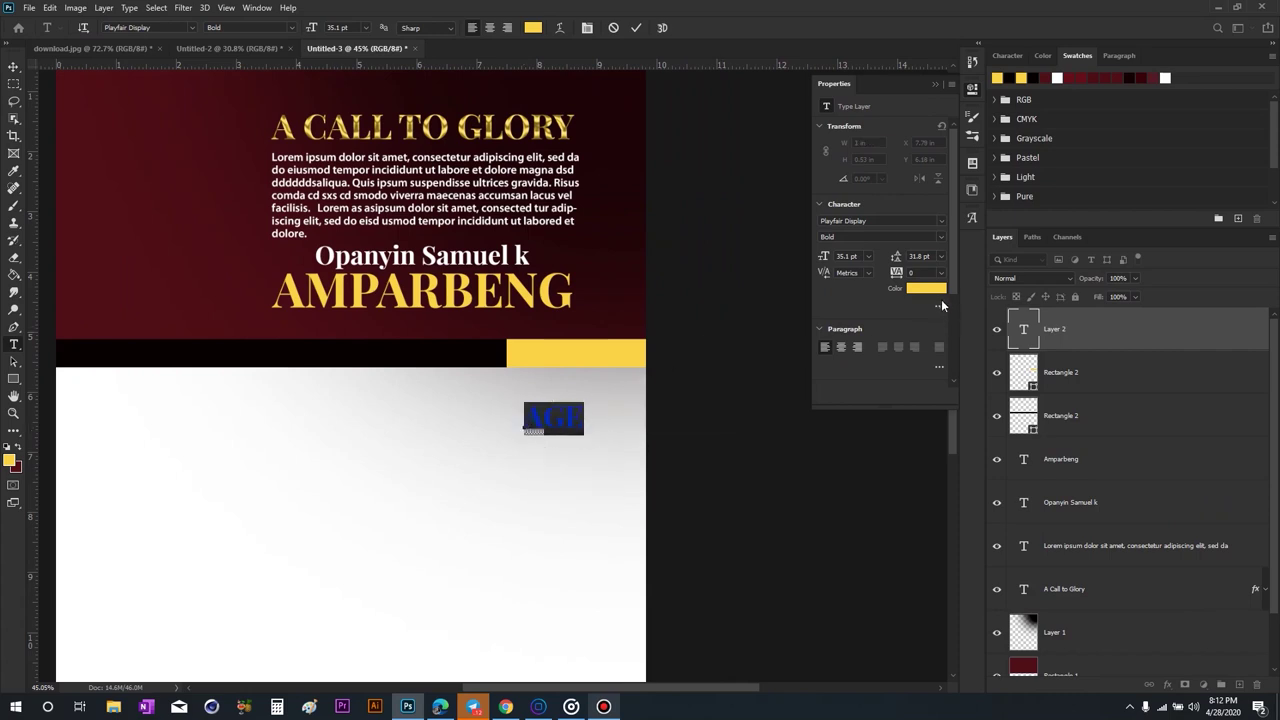
pyautogui.click(933, 293)
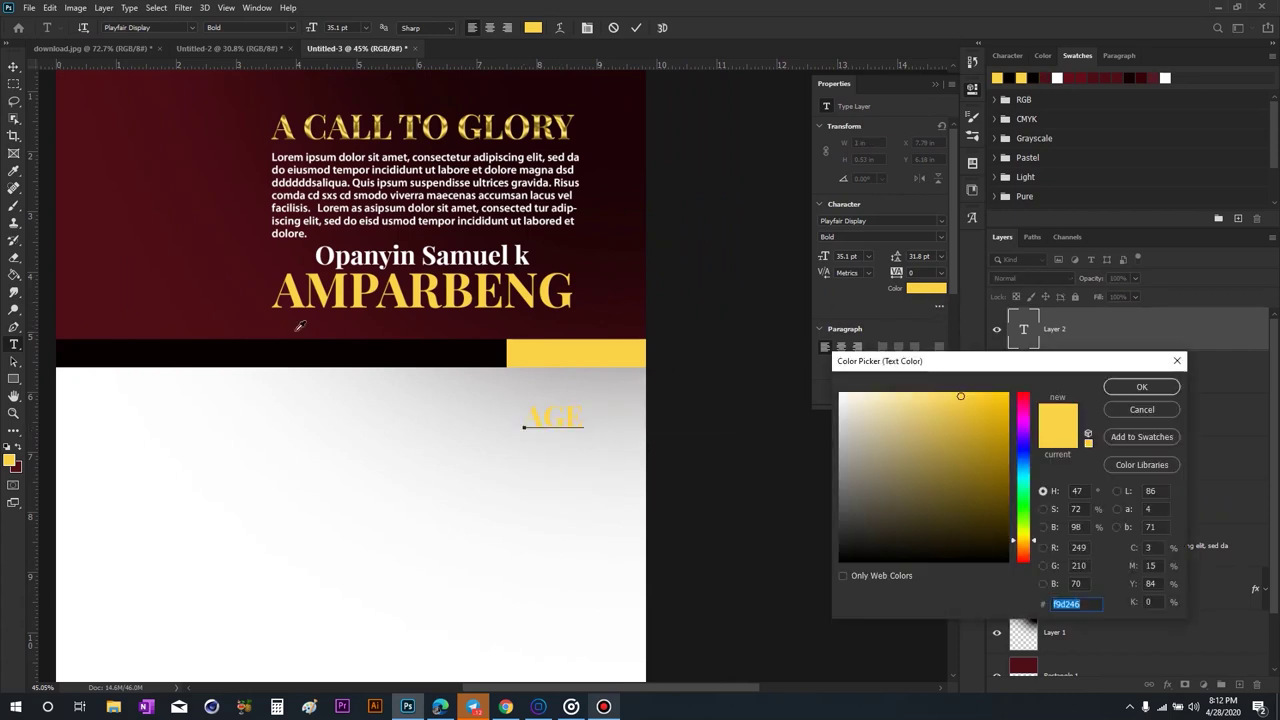
pyautogui.write('500e17')
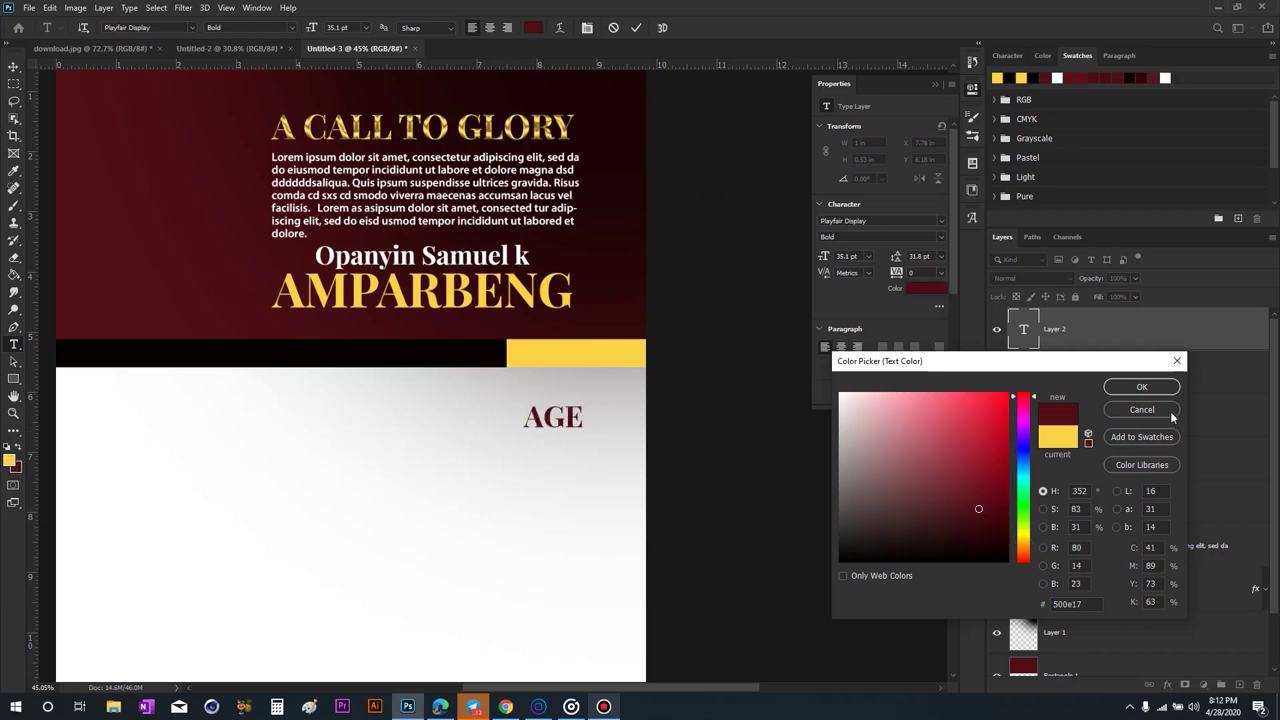
pyautogui.click(1129, 386)
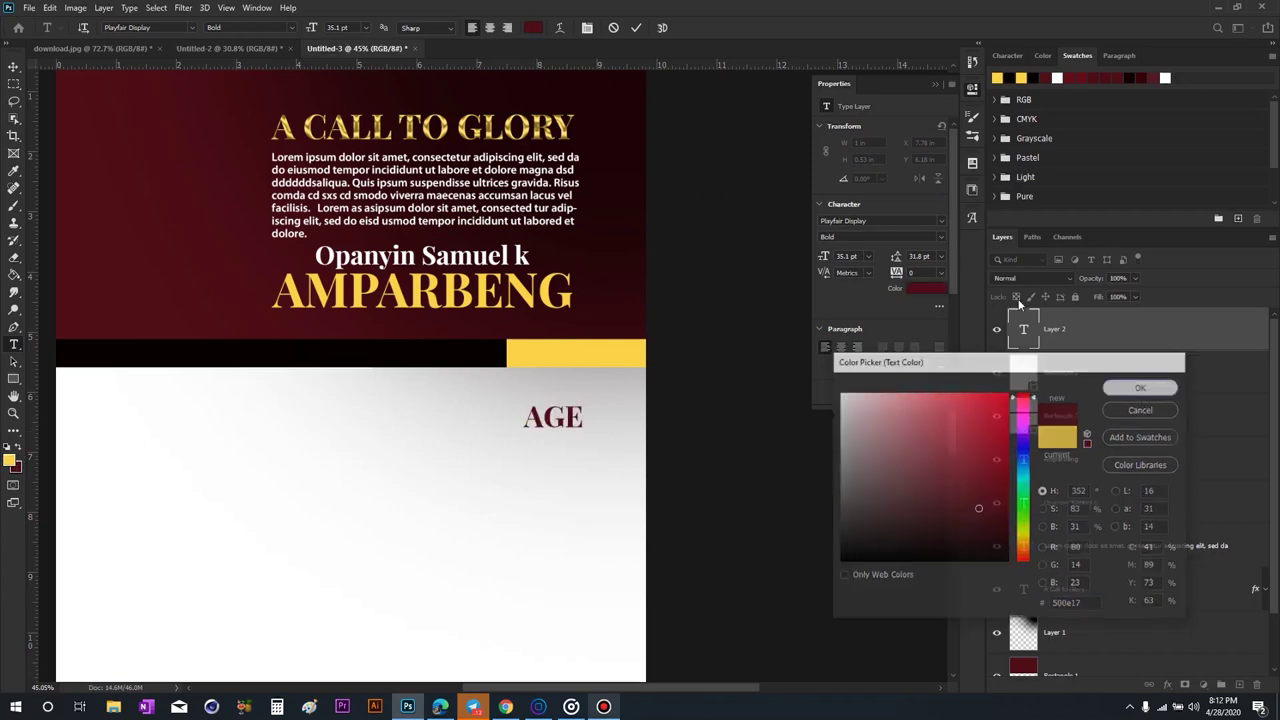
pyautogui.hotkey('ctrl', 't')
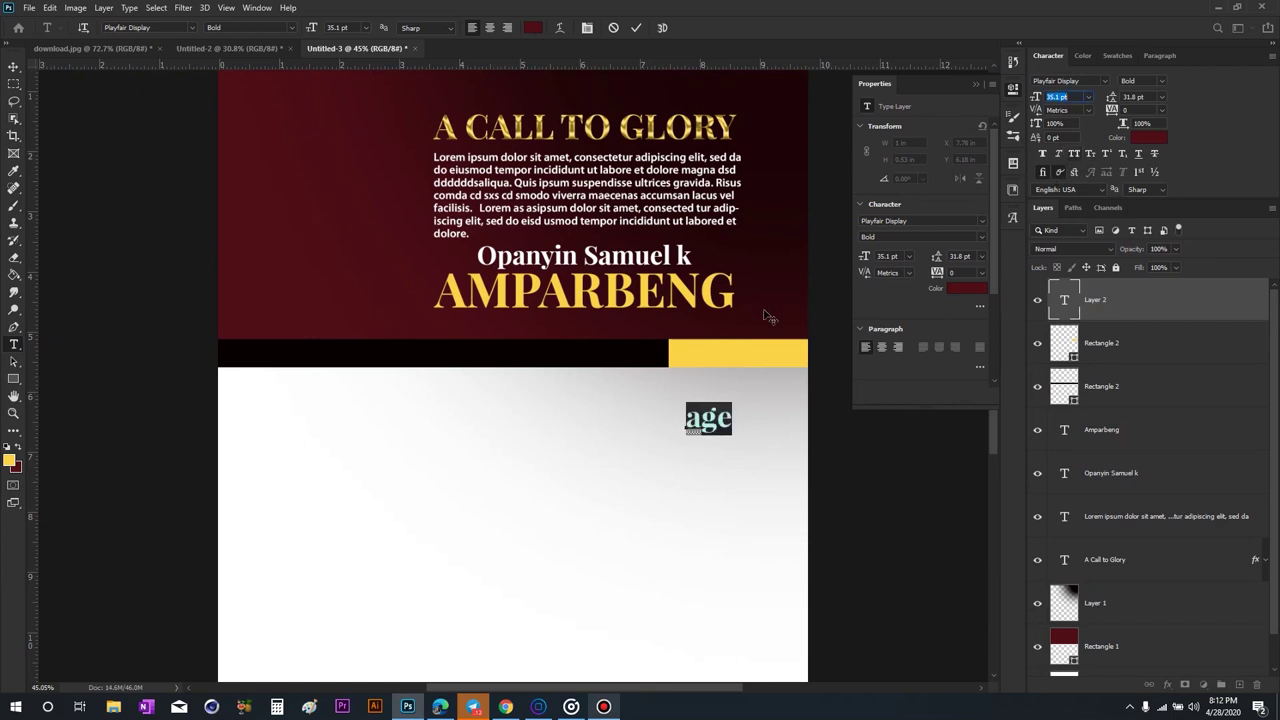
pyautogui.hotkey('ctrl', 'h')
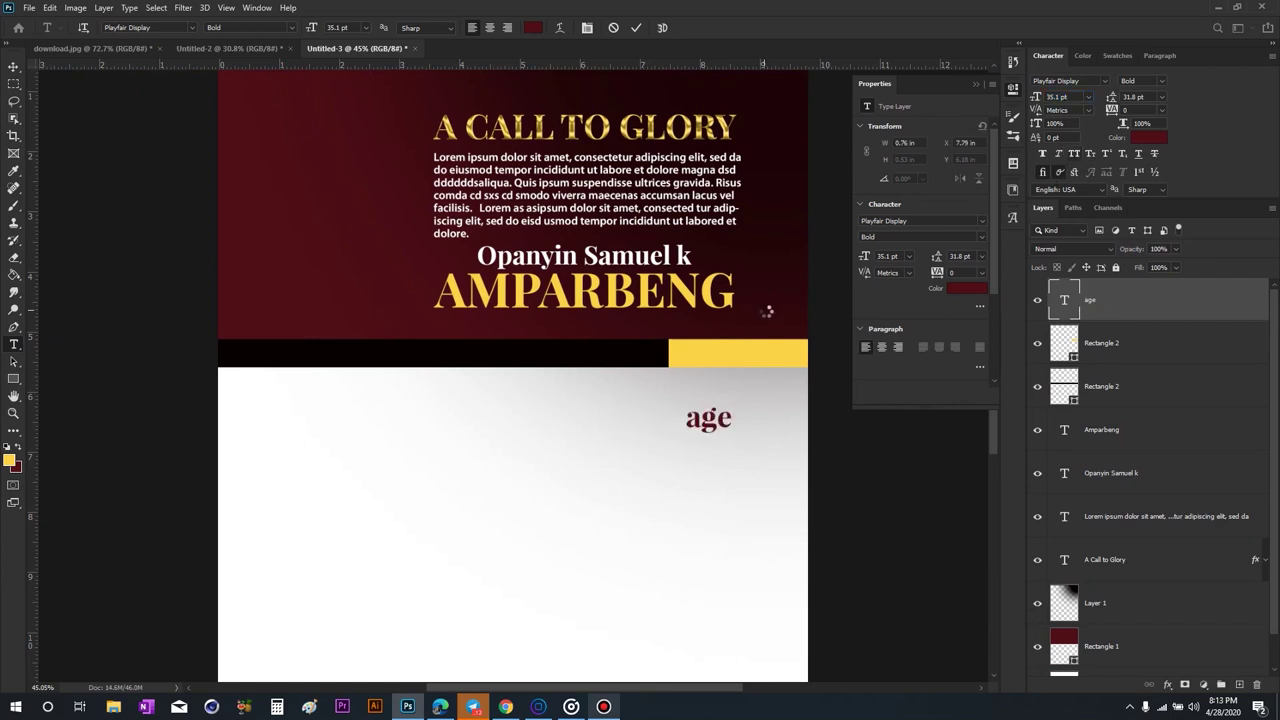
pyautogui.hotkey('ctrl', 'Return')
# Move 'age' onto the yellow block, shrink it, and position it within the block.
pyautogui.moveTo(709, 429); pyautogui.dragTo(705, 352)
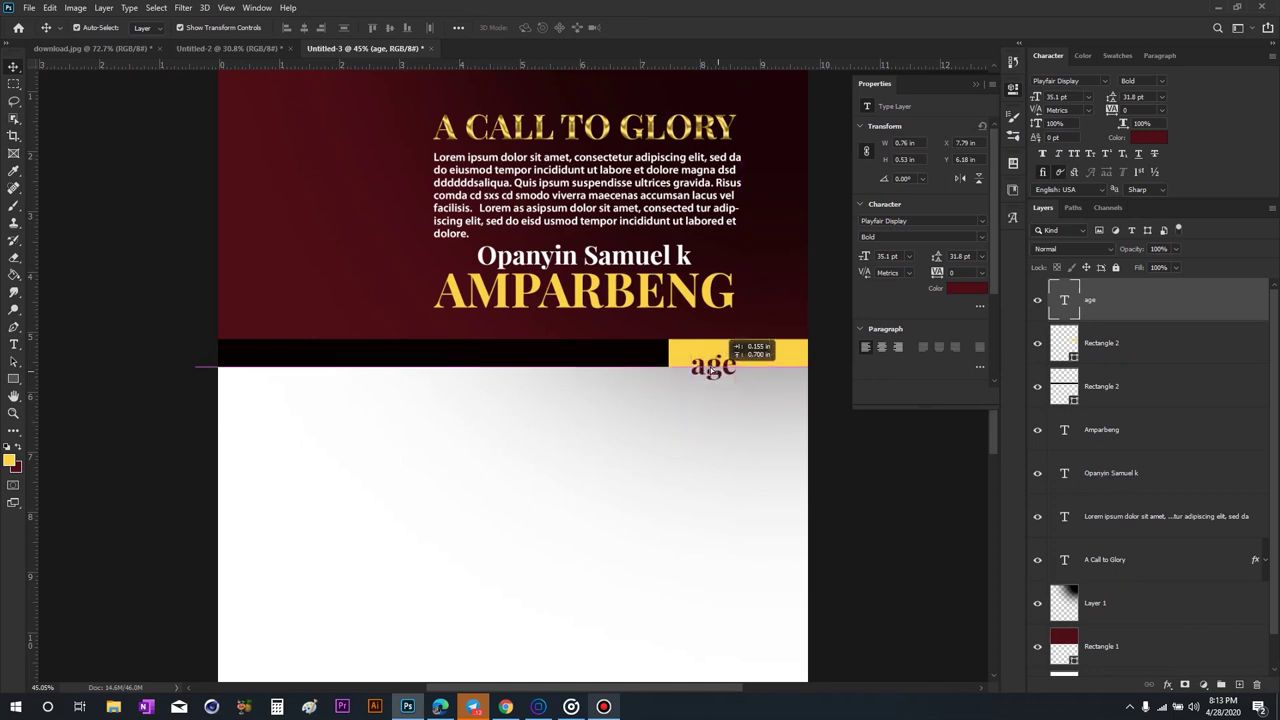
pyautogui.scroll(3, 705, 352)
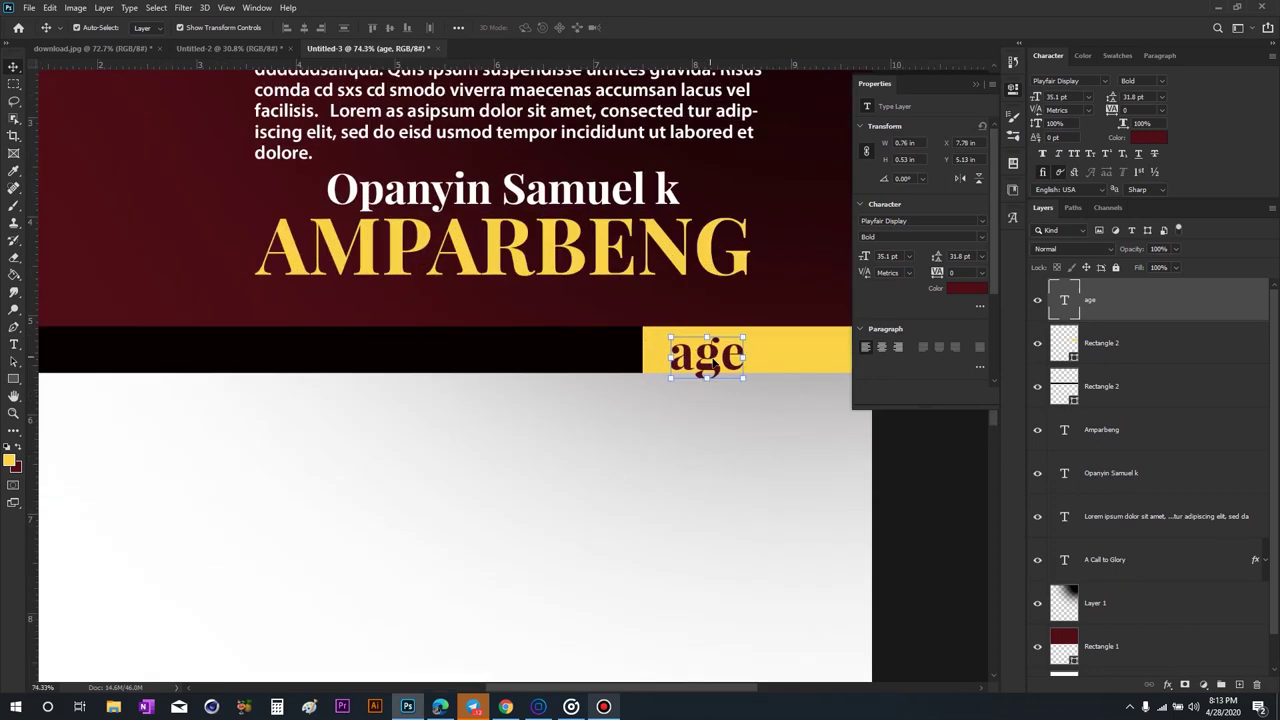
pyautogui.moveTo(741, 376)
pyautogui.mouseDown()
pyautogui.moveTo(717, 362)
pyautogui.moveTo(727, 358)
pyautogui.mouseUp()
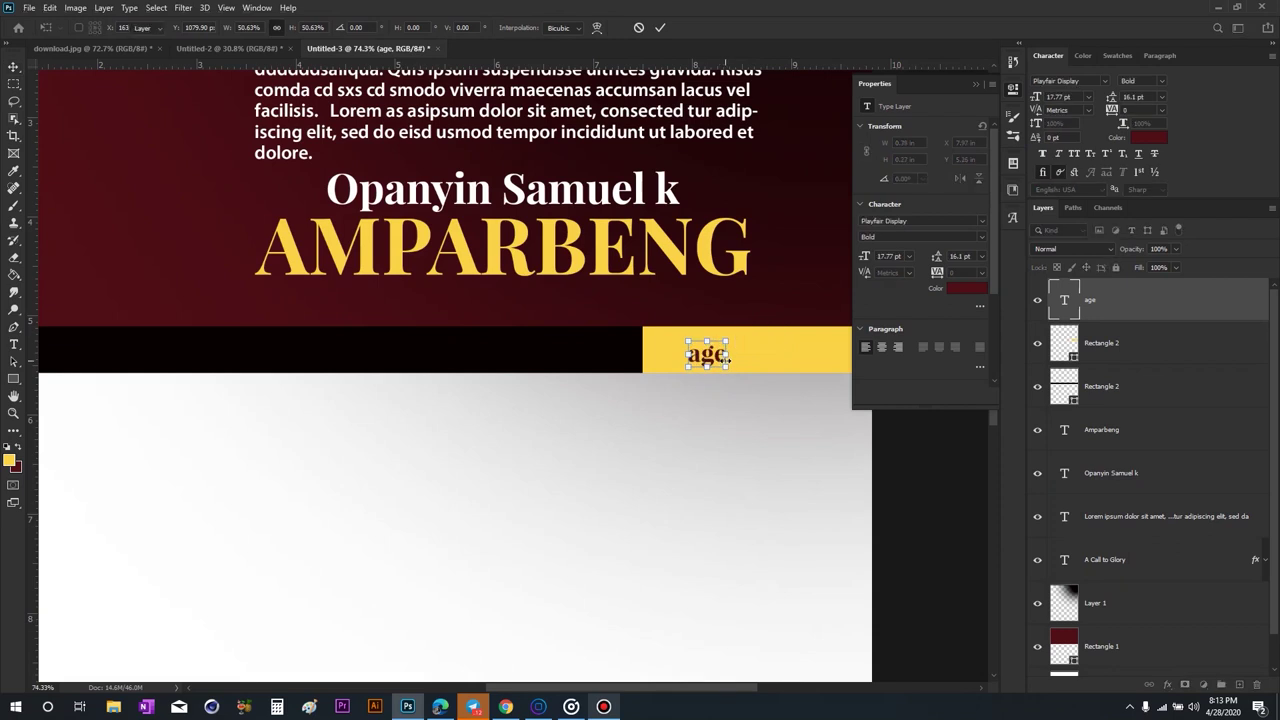
pyautogui.press('Return')
pyautogui.click(709, 383)
pyautogui.moveTo(708, 356); pyautogui.dragTo(651, 367)
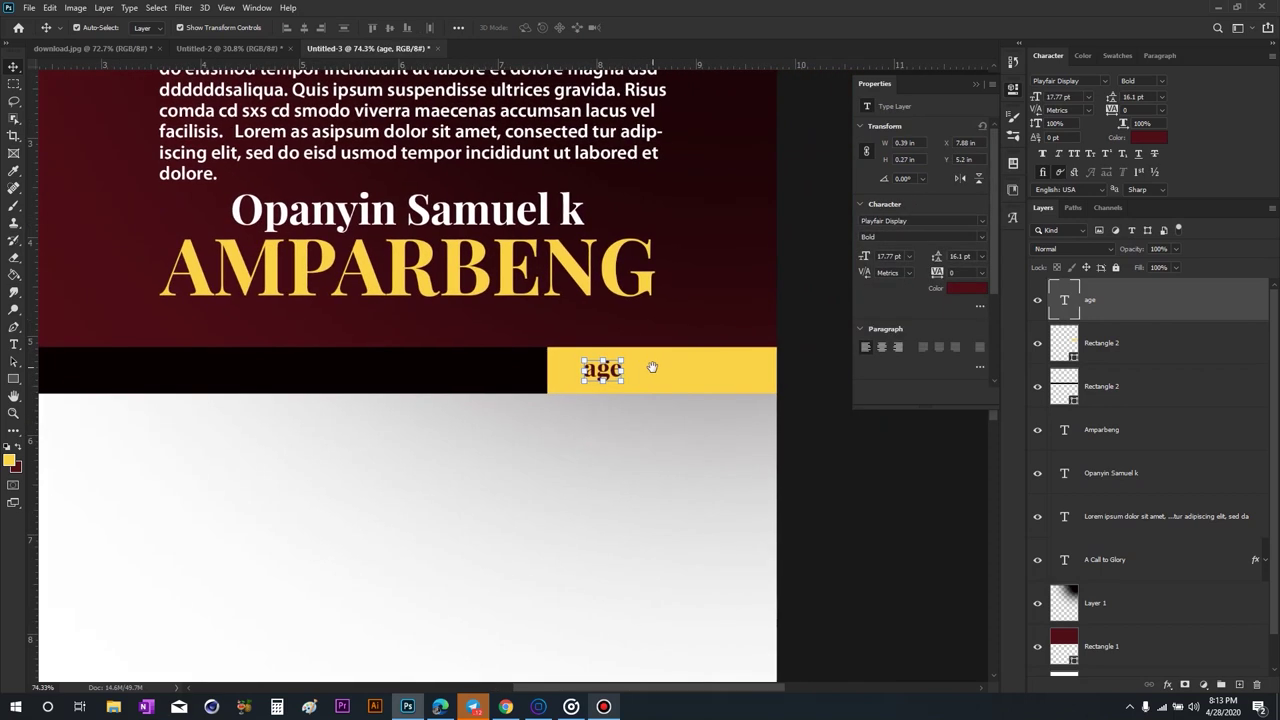
pyautogui.click(627, 442)
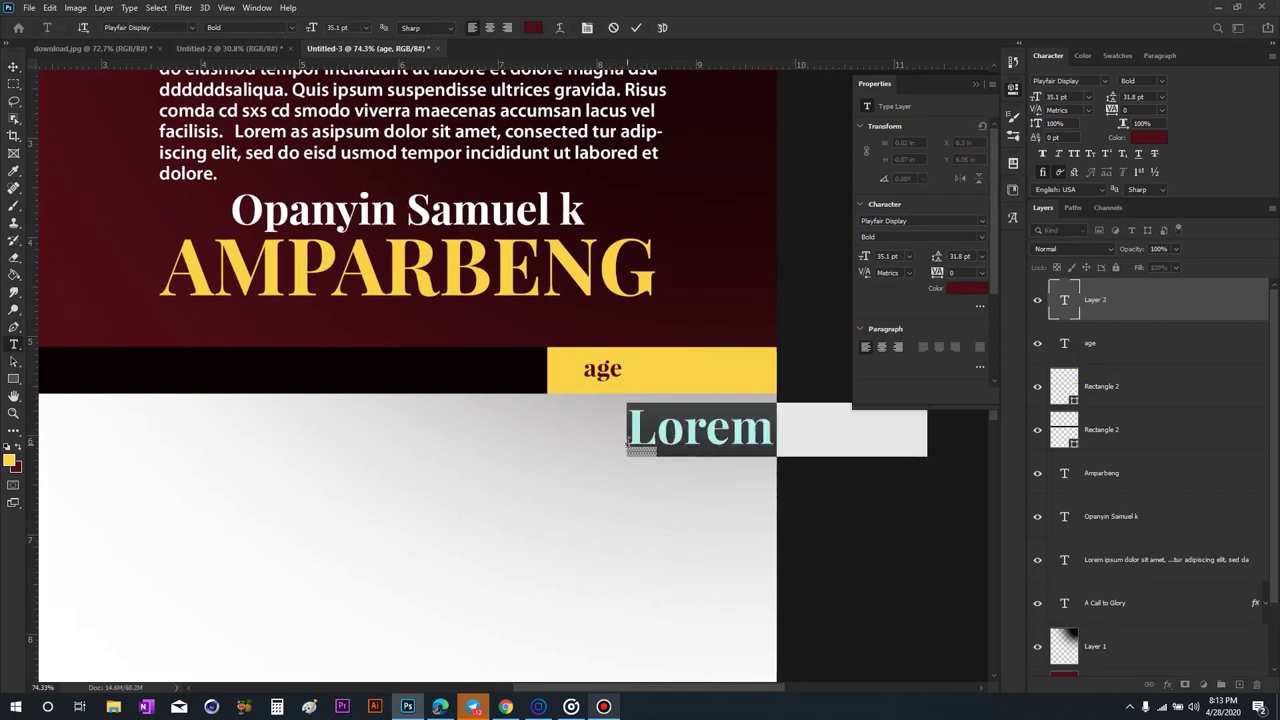
# Type '101' and move it onto the yellow block beside 'age'.
pyautogui.write('10')
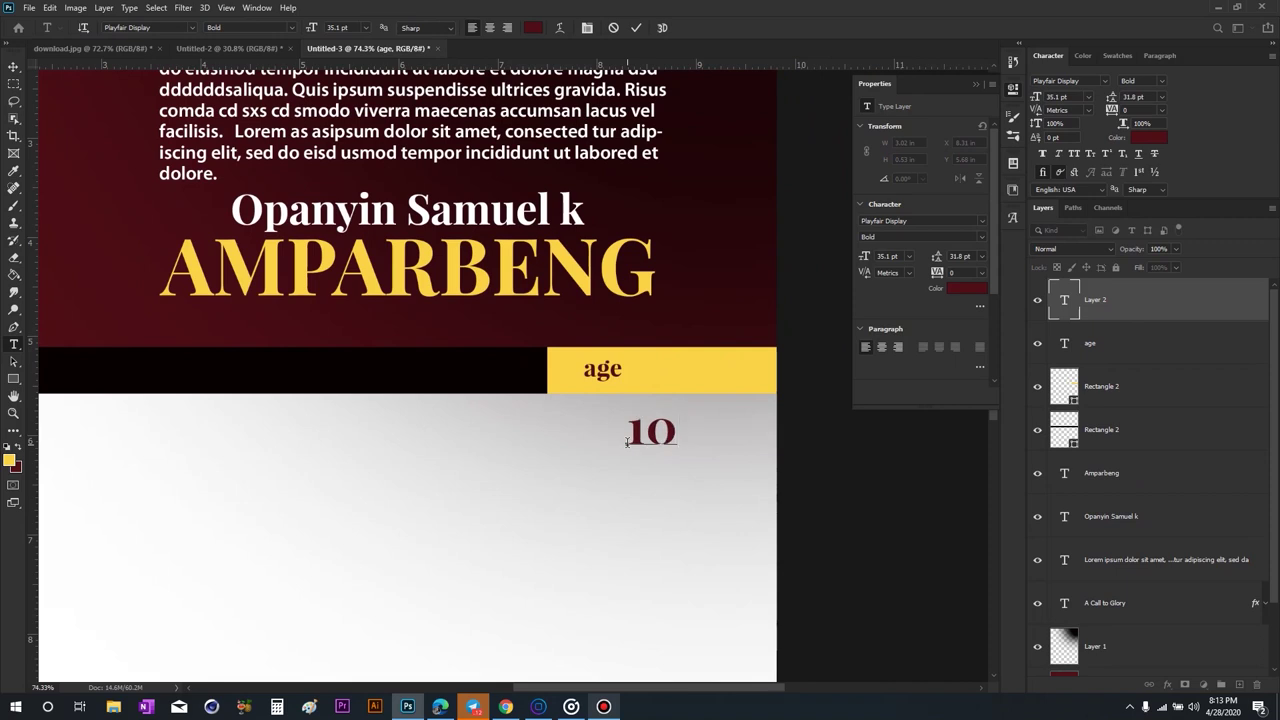
pyautogui.hotkey('ctrl', 'Return')
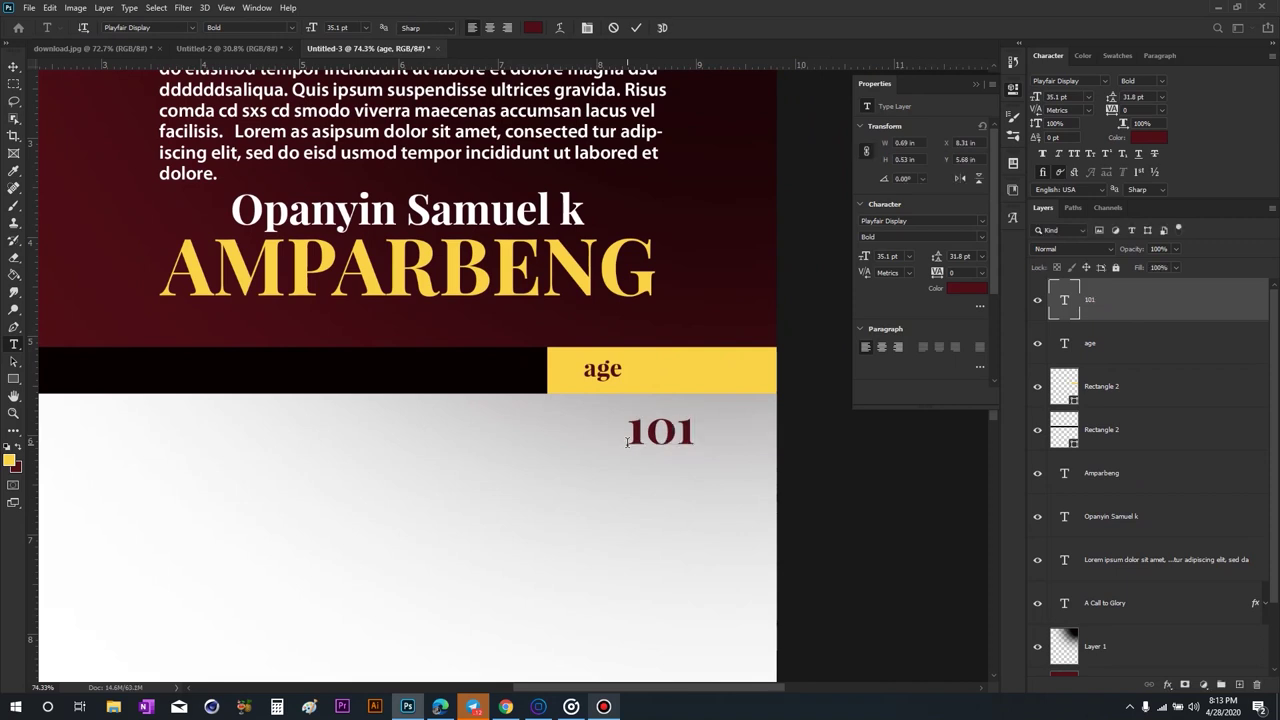
pyautogui.press('v')
pyautogui.moveTo(647, 436); pyautogui.dragTo(665, 373)
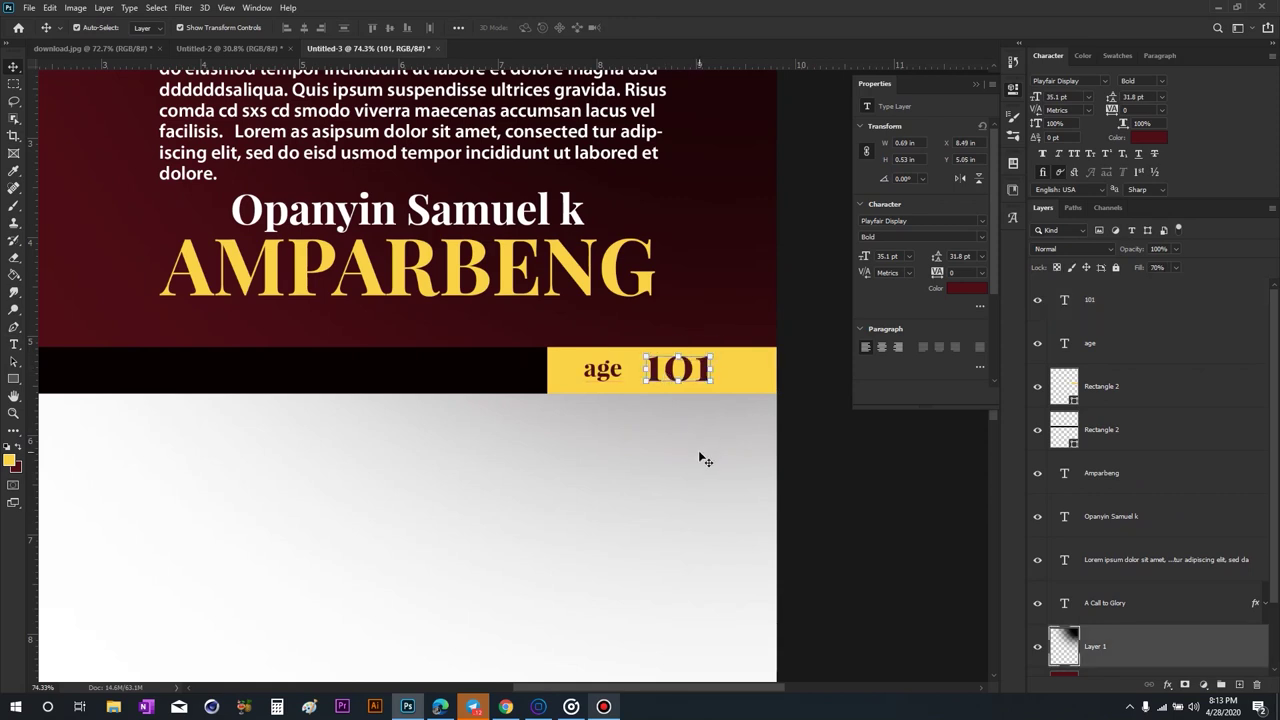
pyautogui.scroll(2, 677, 426)
pyautogui.scroll(1, 677, 426)
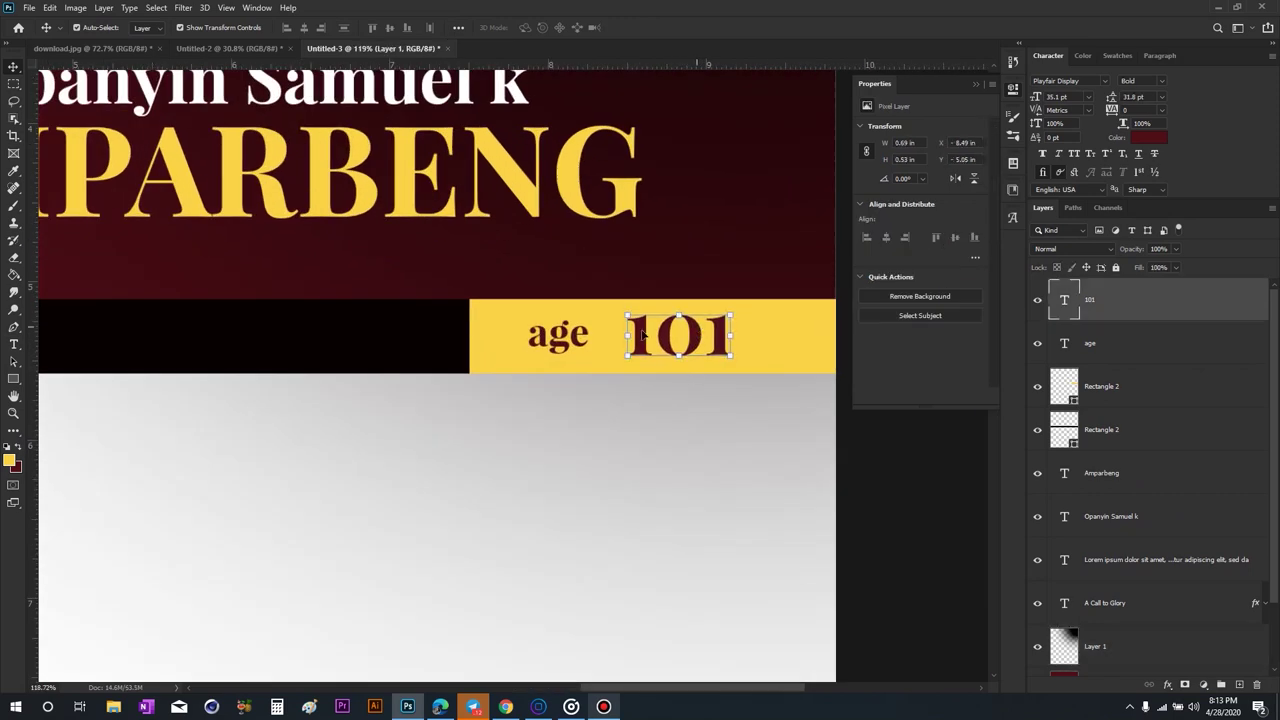
# Shift 'age' slightly right and enlarge '101' so the label reads age 101.
pyautogui.click(576, 352)
pyautogui.moveTo(565, 345); pyautogui.dragTo(573, 345)
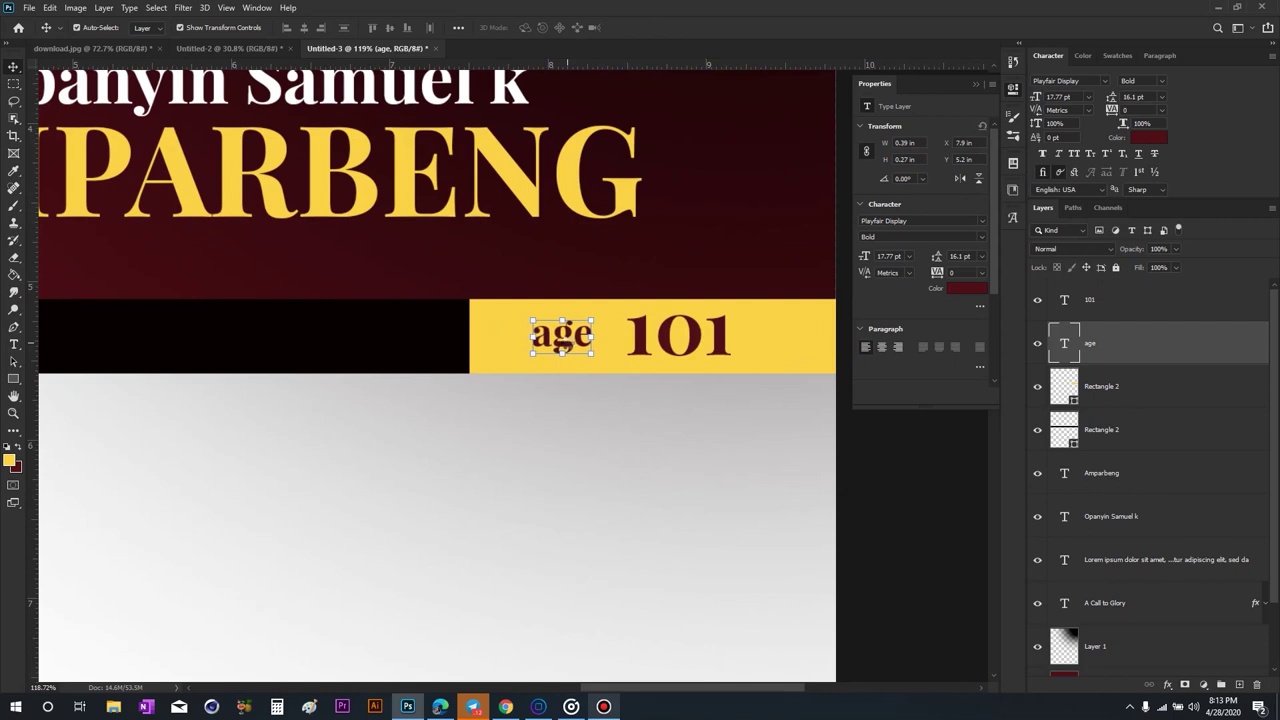
pyautogui.click(678, 336)
pyautogui.hotkey('ctrl', 't')
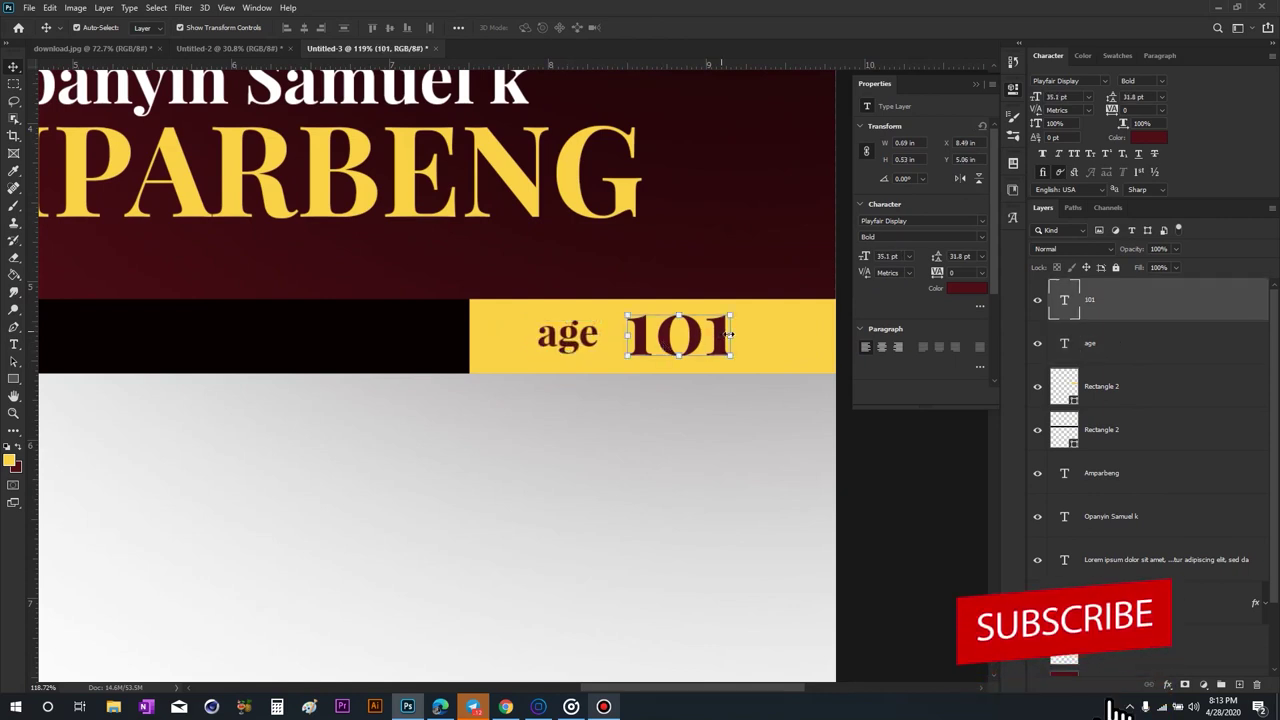
pyautogui.moveTo(733, 331); pyautogui.dragTo(749, 331)
pyautogui.press('Return')
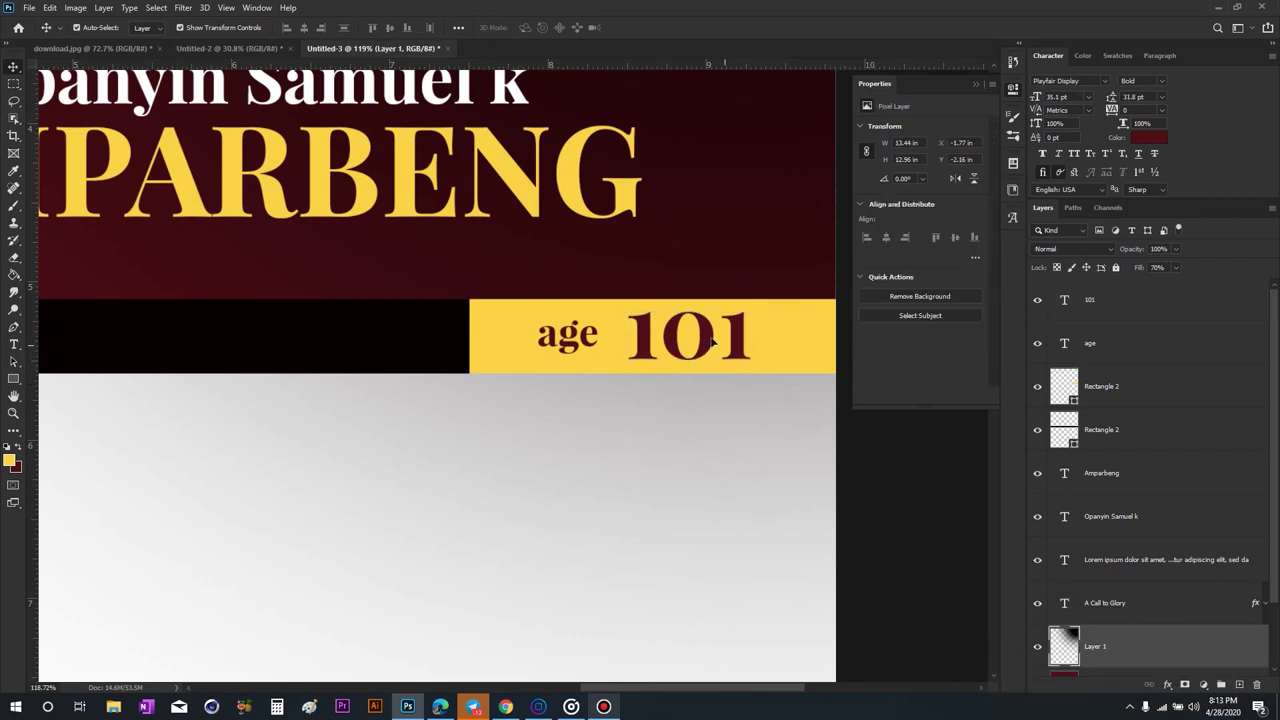
pyautogui.moveTo(710, 341); pyautogui.dragTo(697, 340)
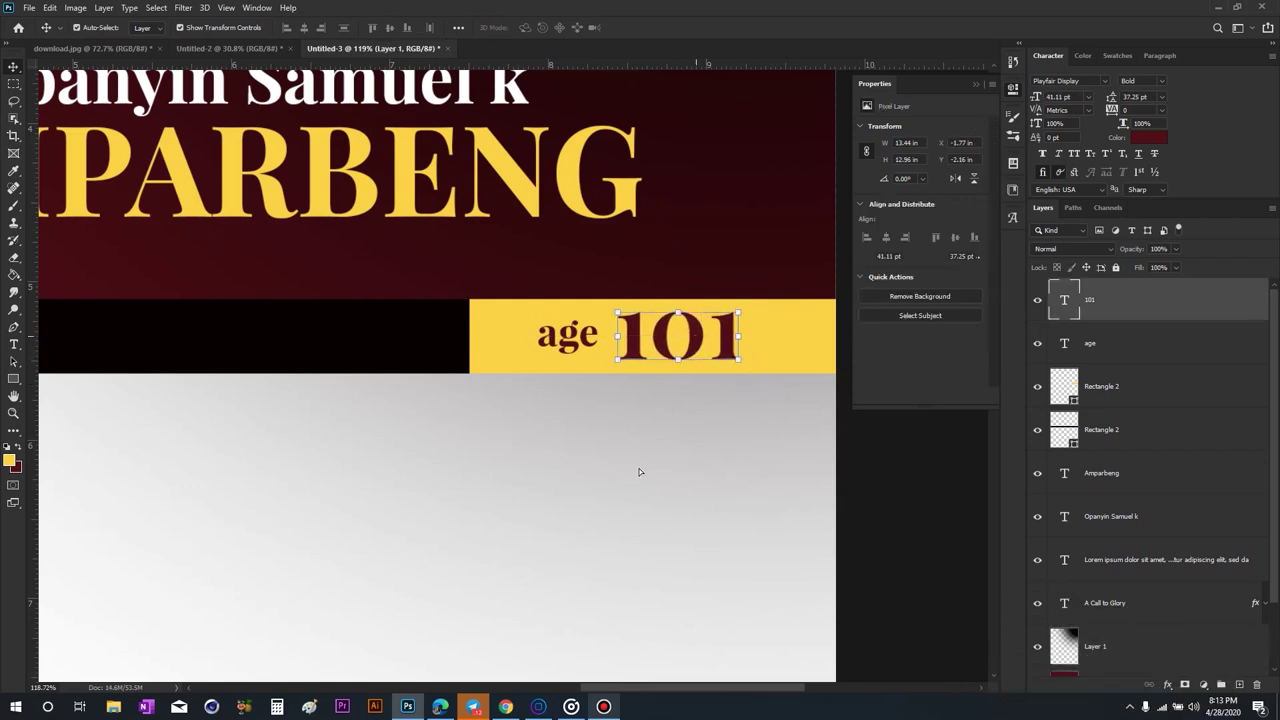
pyautogui.click(645, 468)
pyautogui.scroll(-5, 719, 444)
pyautogui.scroll(-2, 719, 444)
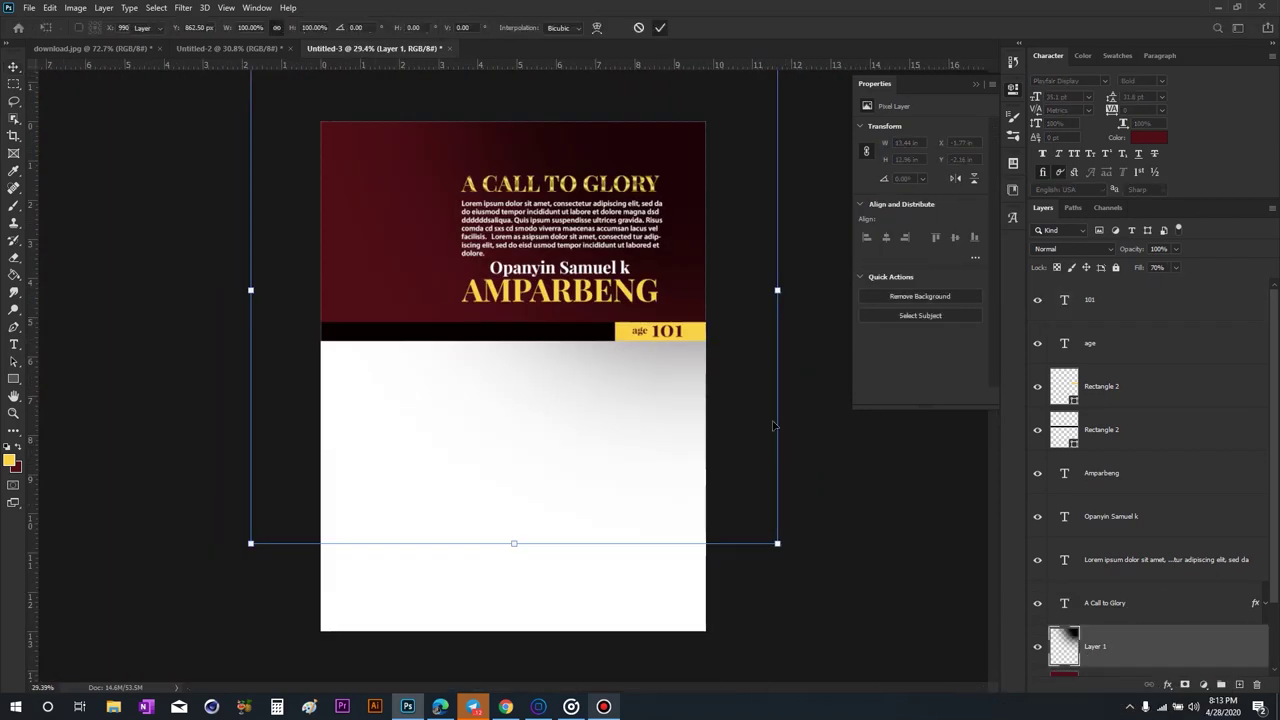
# Copy the 'Funeral arrangemts are as follows' heading from Untitled-2 and narrow it to fit the black bar.
pyautogui.click(723, 370)
pyautogui.scroll(2, 647, 343)
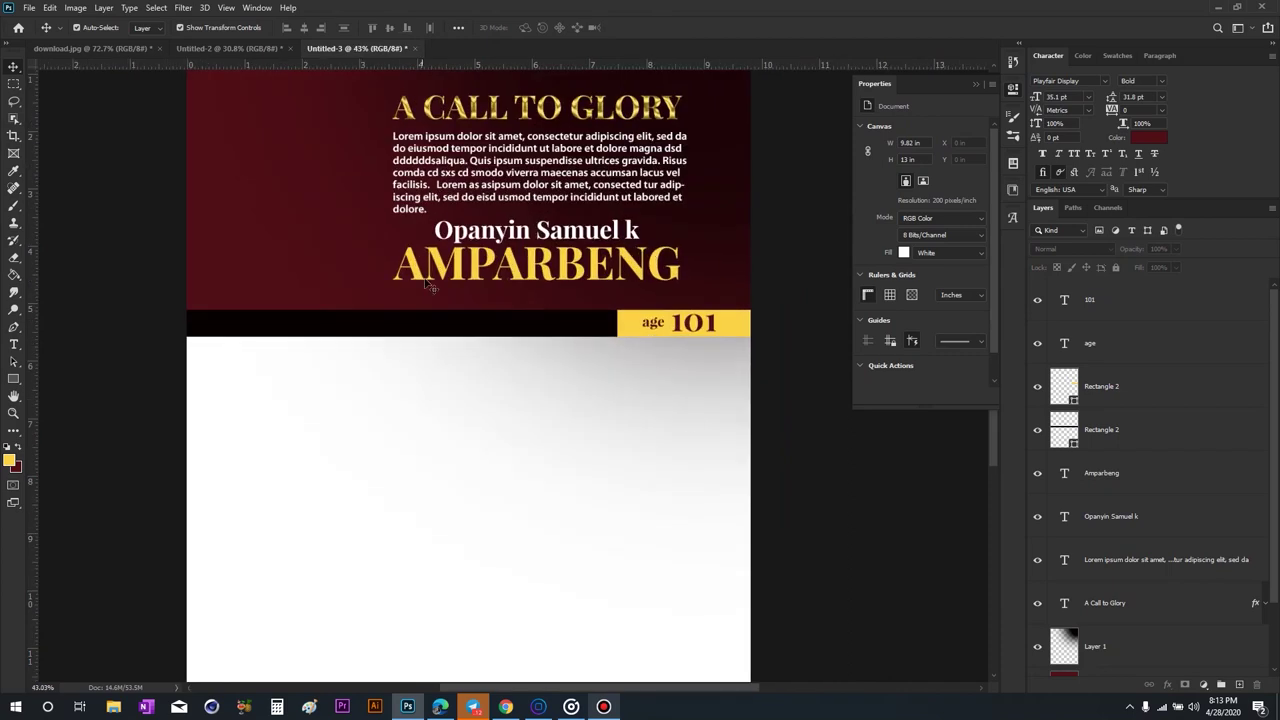
pyautogui.scroll(-2, 430, 310)
pyautogui.scroll(1, 418, 325)
pyautogui.click(256, 52)
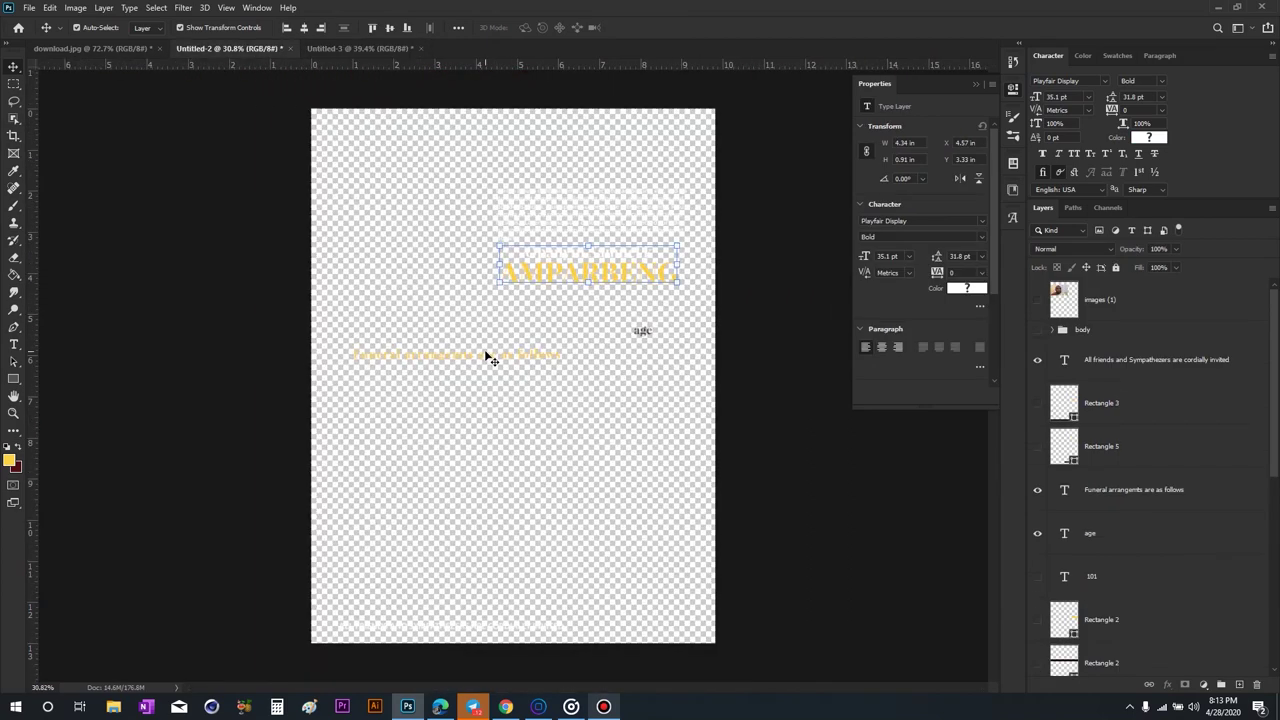
pyautogui.moveTo(484, 349); pyautogui.dragTo(490, 341)
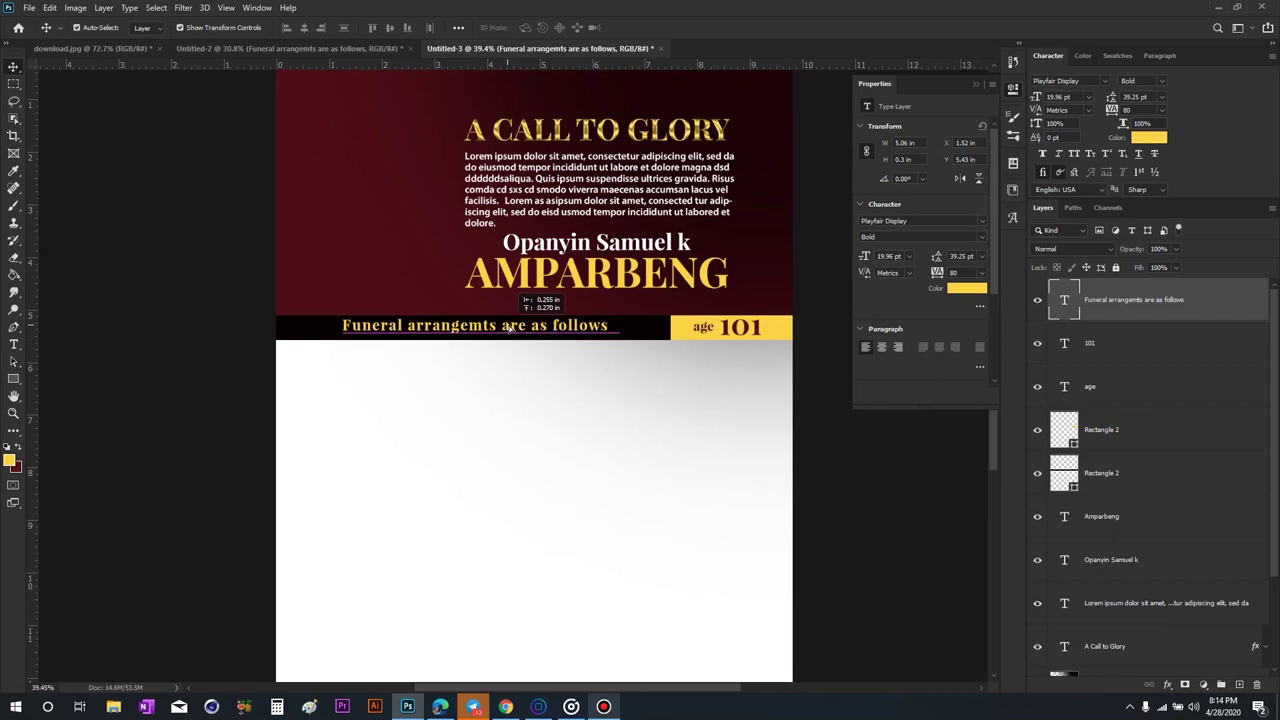
pyautogui.scroll(2, 545, 340)
pyautogui.moveTo(637, 320); pyautogui.dragTo(575, 318)
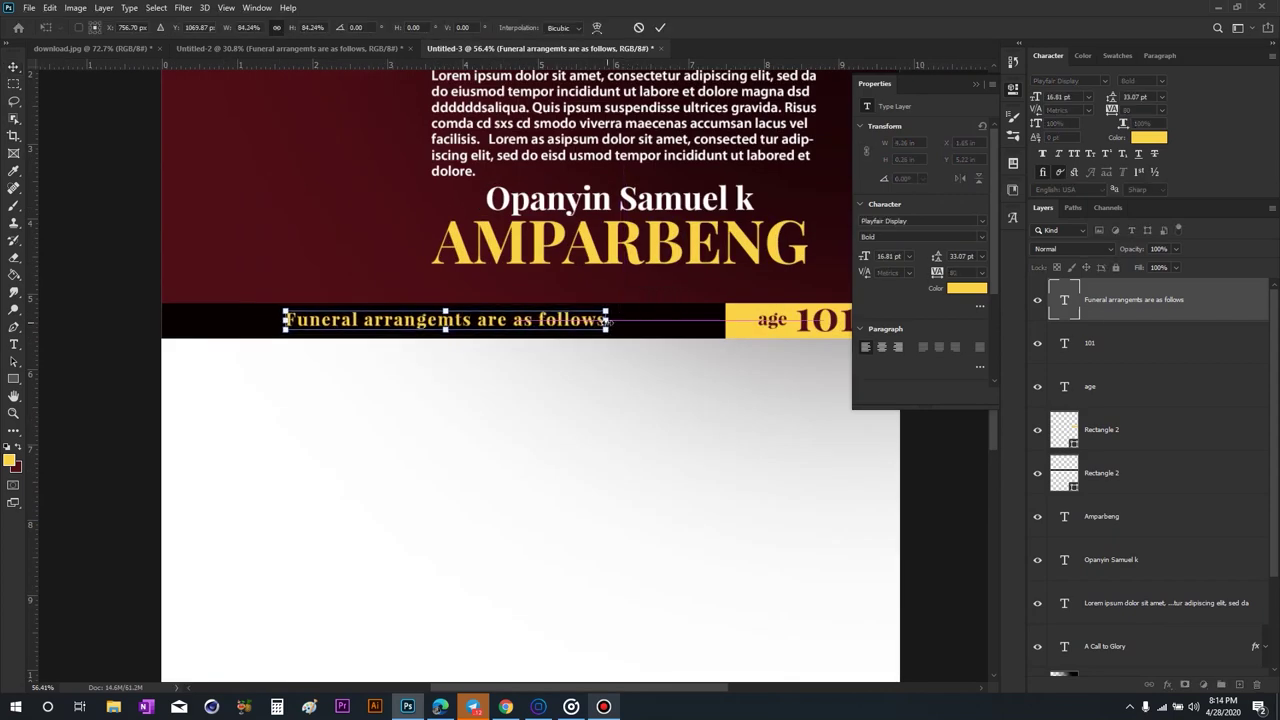
pyautogui.scroll(-2, 700, 380)
pyautogui.scroll(1, 612, 300)
pyautogui.scroll(-2, 607, 301)
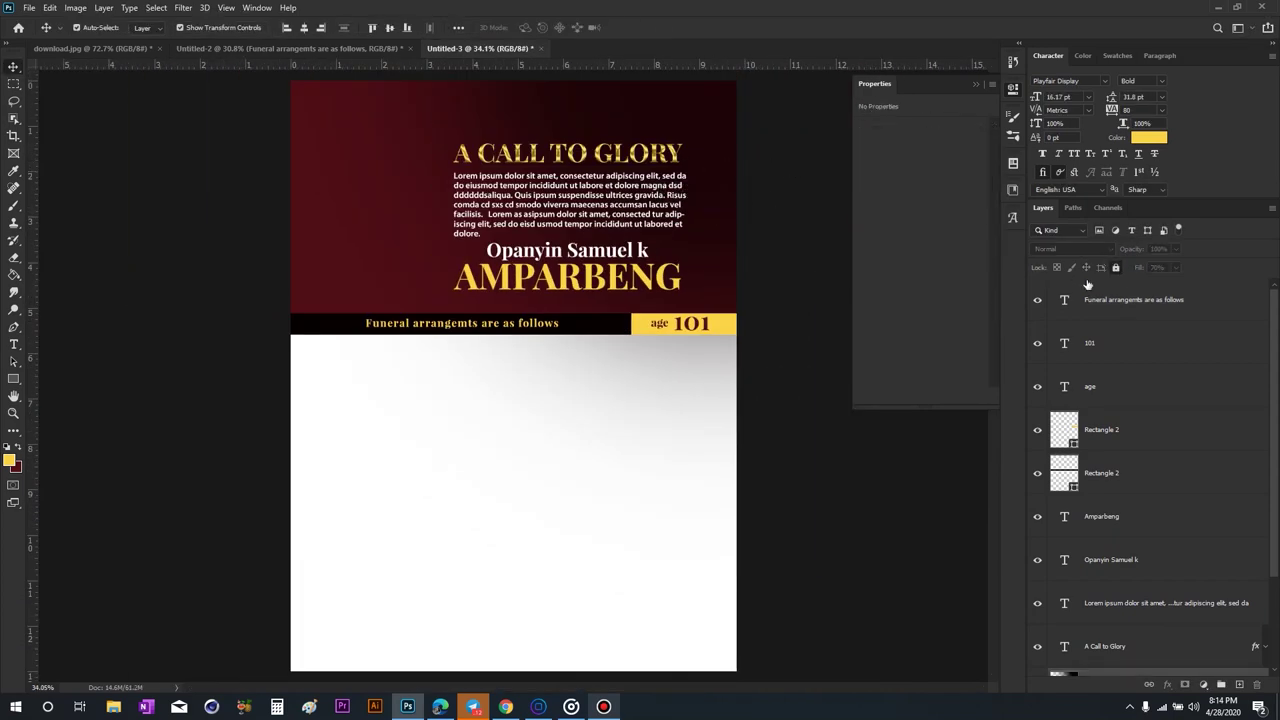
# Bring the whole two-column body text group over from Untitled-2 and commit its placement.
pyautogui.click(508, 304)
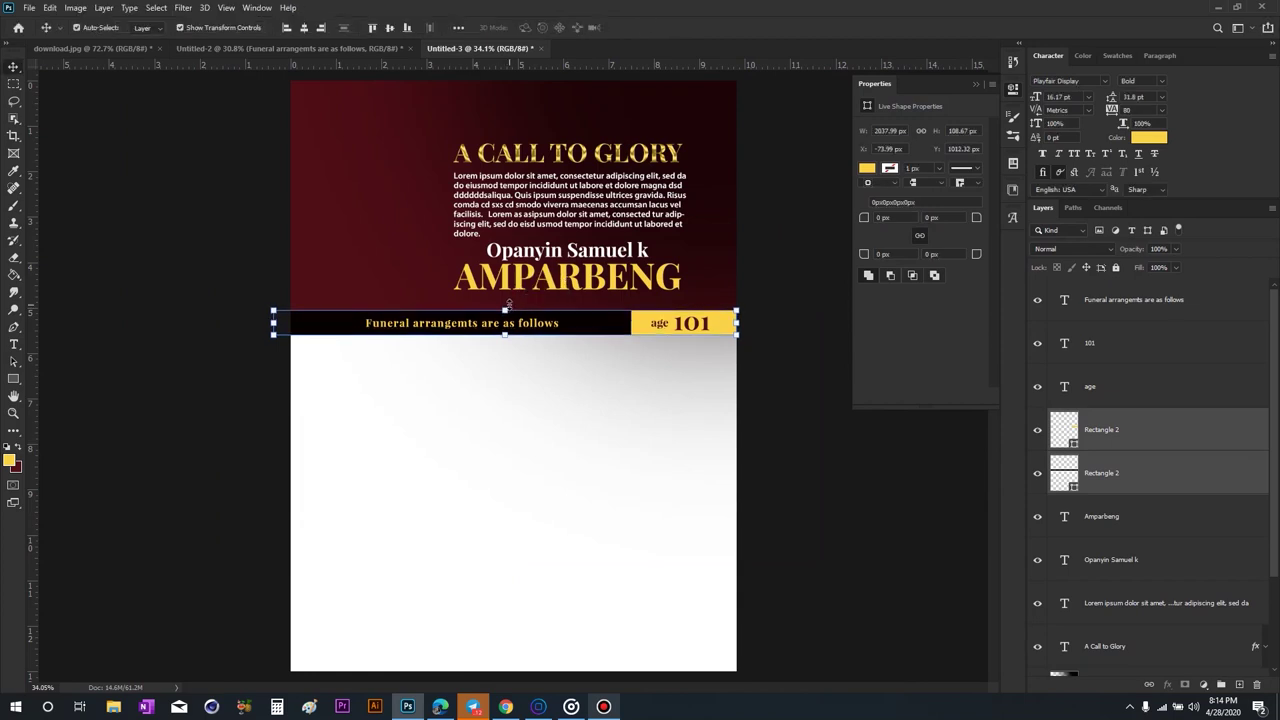
pyautogui.click(770, 495)
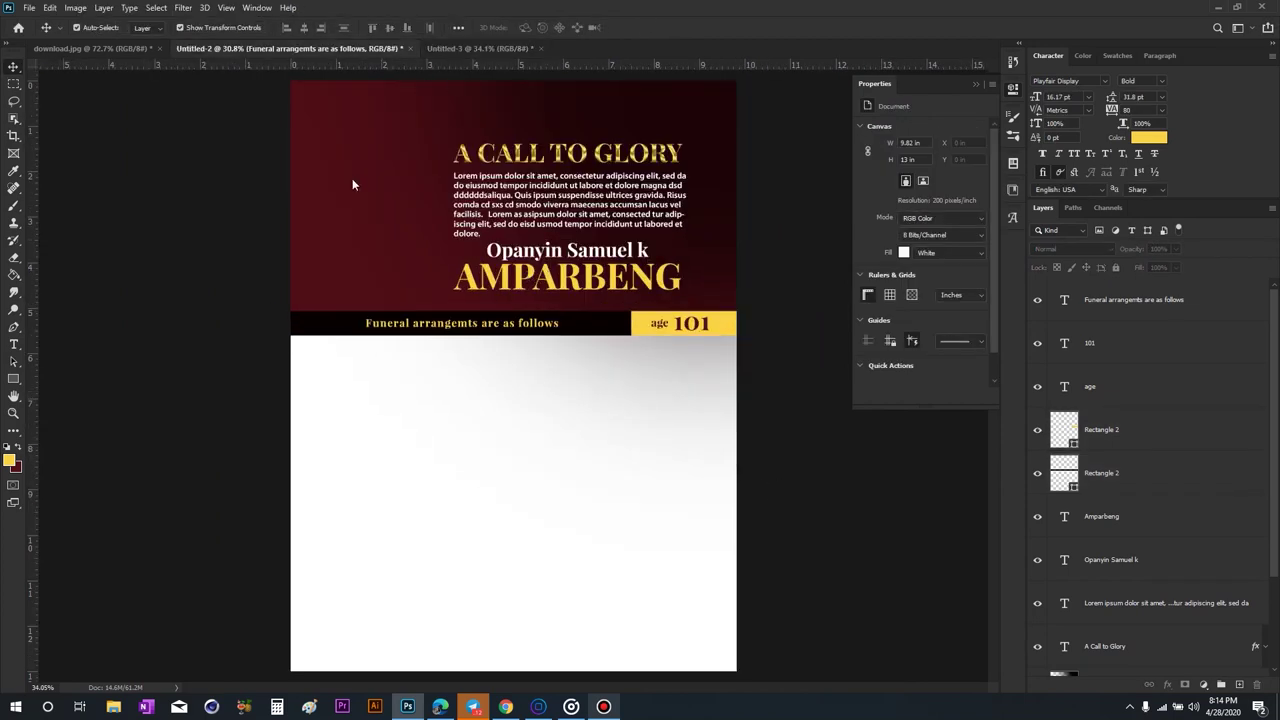
pyautogui.click(290, 48)
pyautogui.click(575, 420)
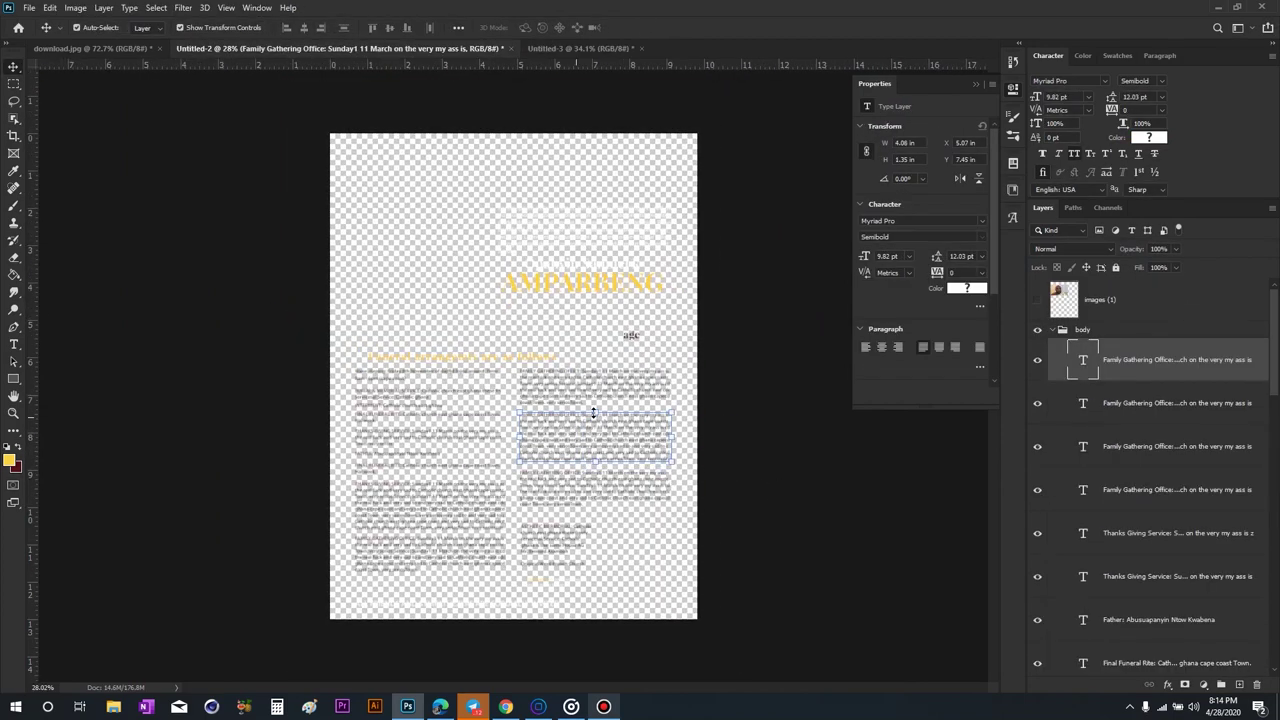
pyautogui.click(1070, 331)
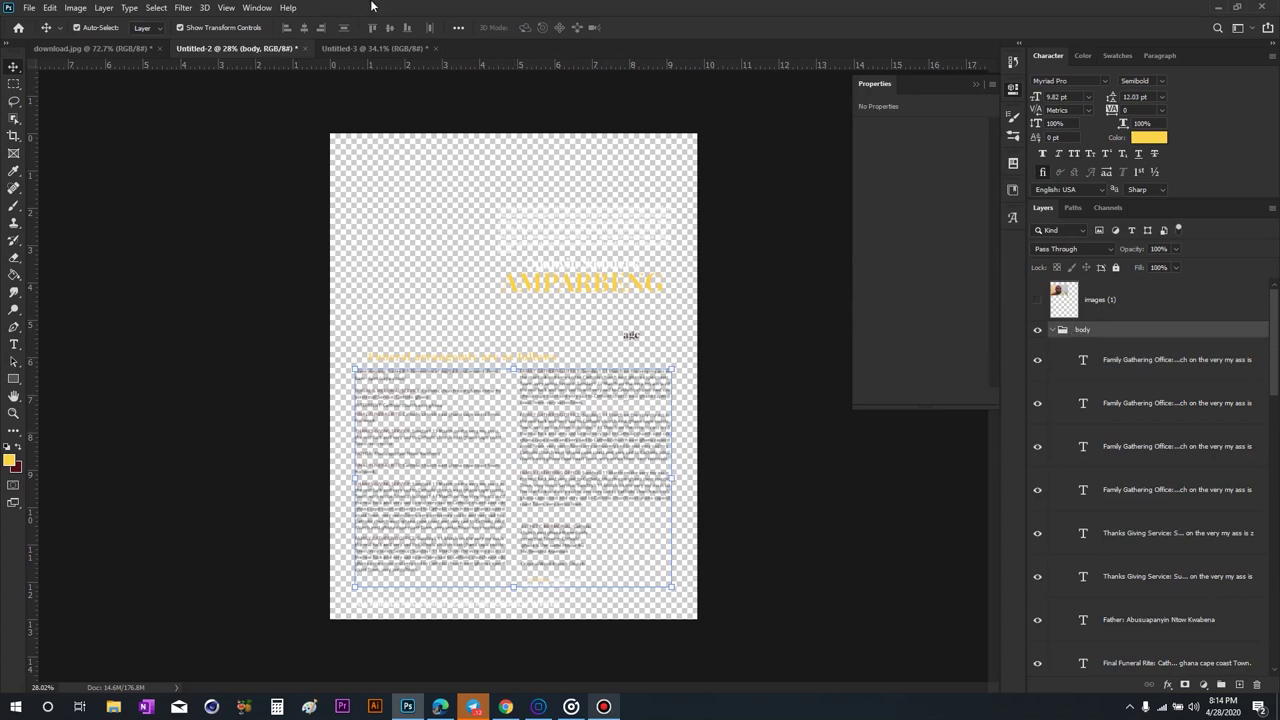
pyautogui.moveTo(375, 7)
pyautogui.mouseDown()
pyautogui.moveTo(563, 390)
pyautogui.moveTo(563, 500)
pyautogui.mouseUp()
pyautogui.hotkey('ctrl', 't')
pyautogui.click(659, 28)
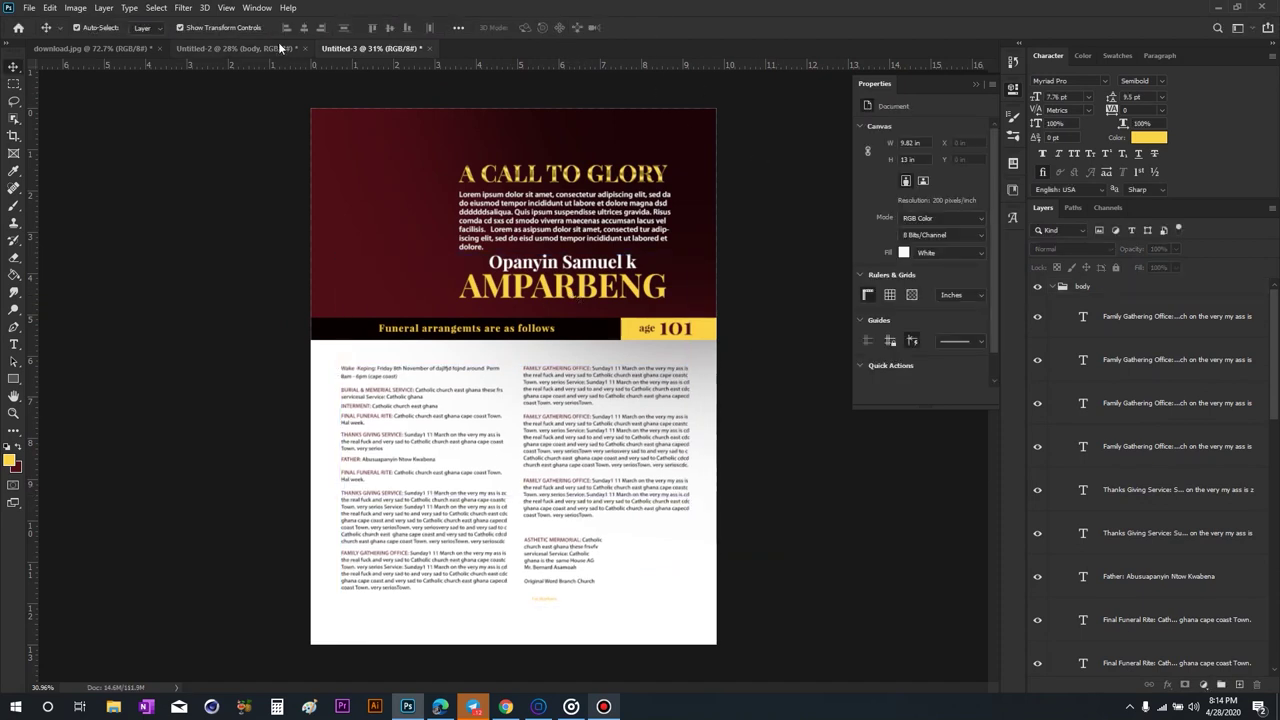
# Copy the black banner down toward the bottom of the page.
pyautogui.scroll(1, 220, 218)
pyautogui.scroll(-2, 220, 218)
pyautogui.moveTo(283, 178); pyautogui.dragTo(307, 550)
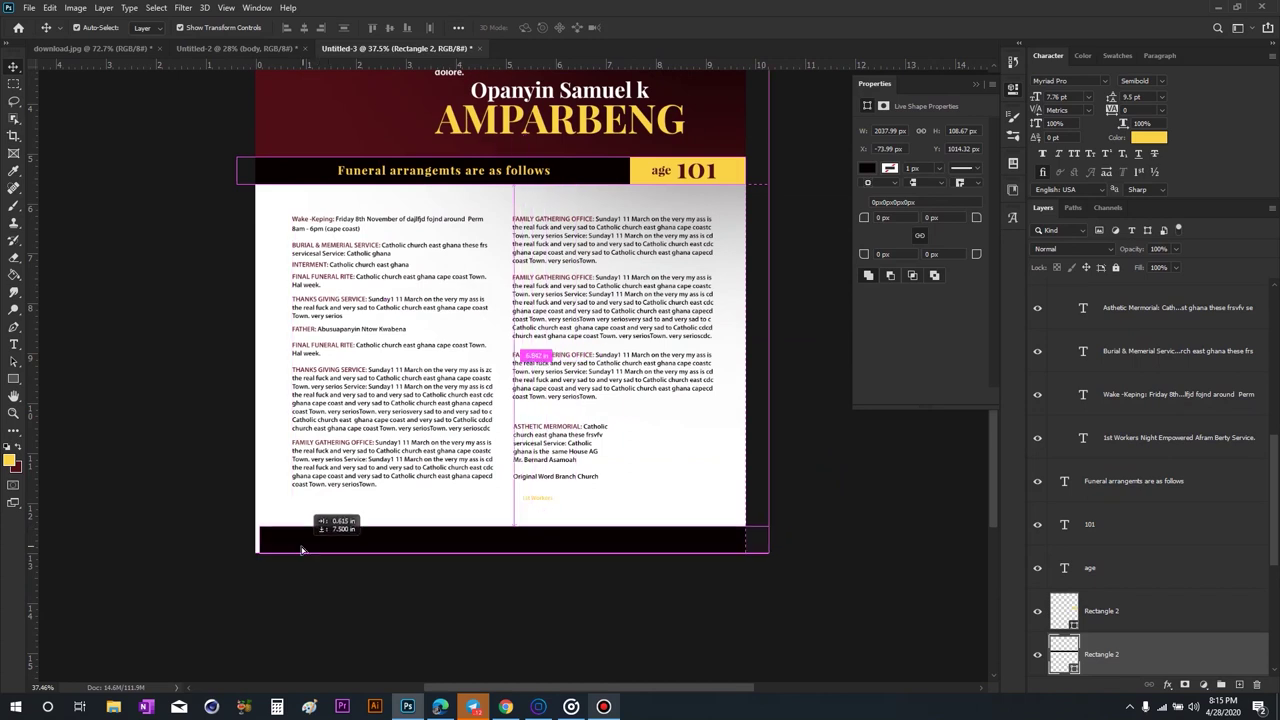
# Set the banner copy along the bottom edge, then copy the yellow age 101 rectangle there and widen it.
pyautogui.moveTo(307, 550); pyautogui.dragTo(284, 544)
pyautogui.click(800, 519)
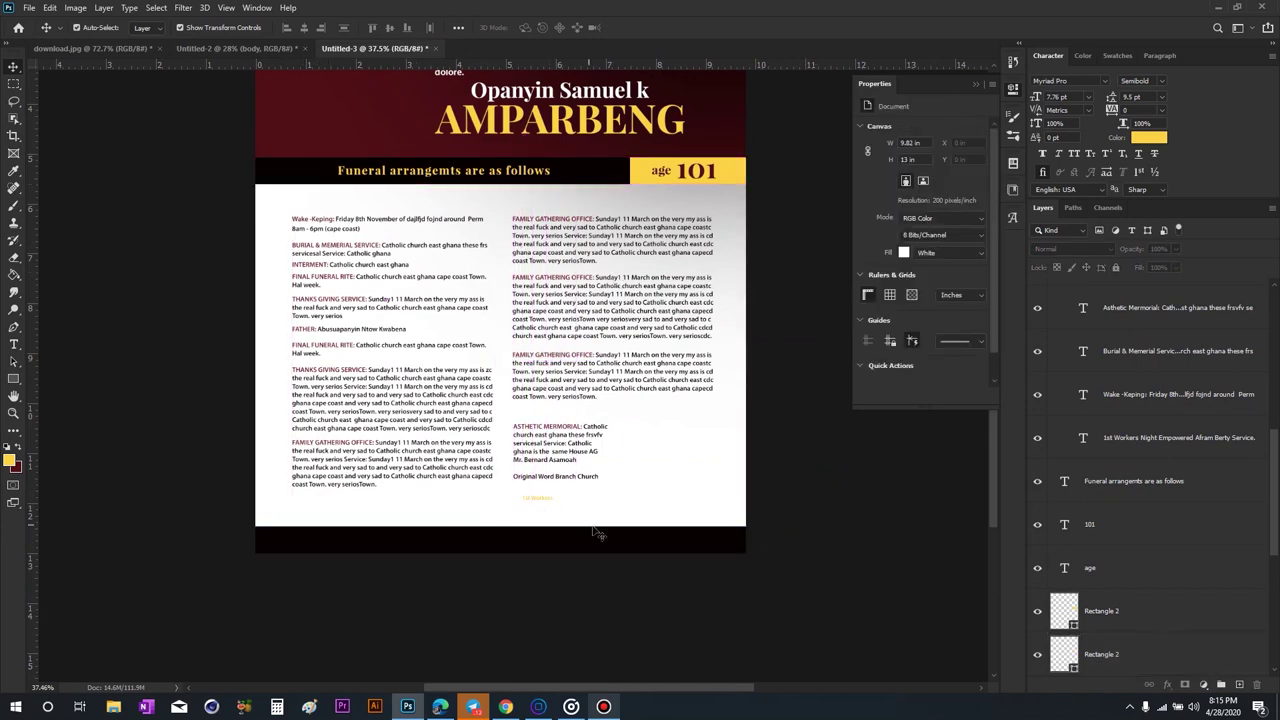
pyautogui.moveTo(643, 179)
pyautogui.mouseDown()
pyautogui.moveTo(515, 525)
pyautogui.moveTo(525, 518)
pyautogui.mouseUp()
pyautogui.hotkey('ctrl', 't')
pyautogui.moveTo(658, 505); pyautogui.dragTo(682, 505)
pyautogui.click(660, 27)
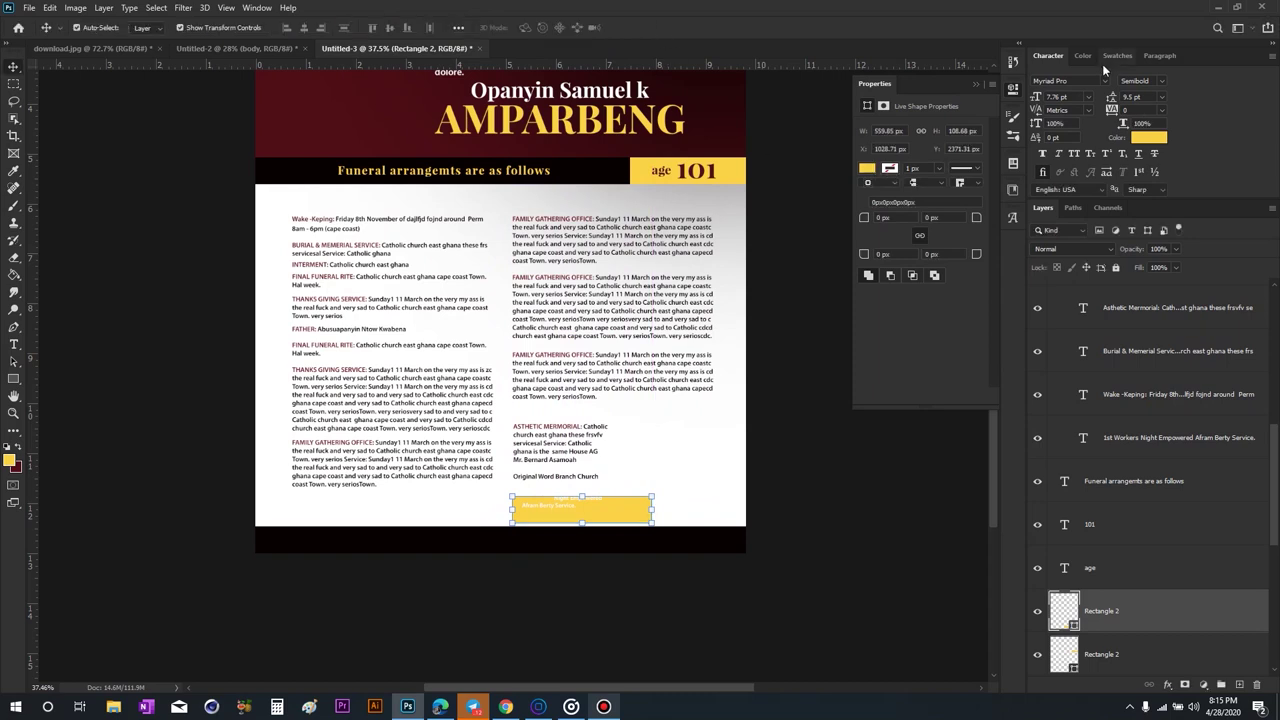
# Fill the rectangle copy dark red and move the 1st Workers caption down into it.
pyautogui.click(867, 169)
pyautogui.click(958, 239)
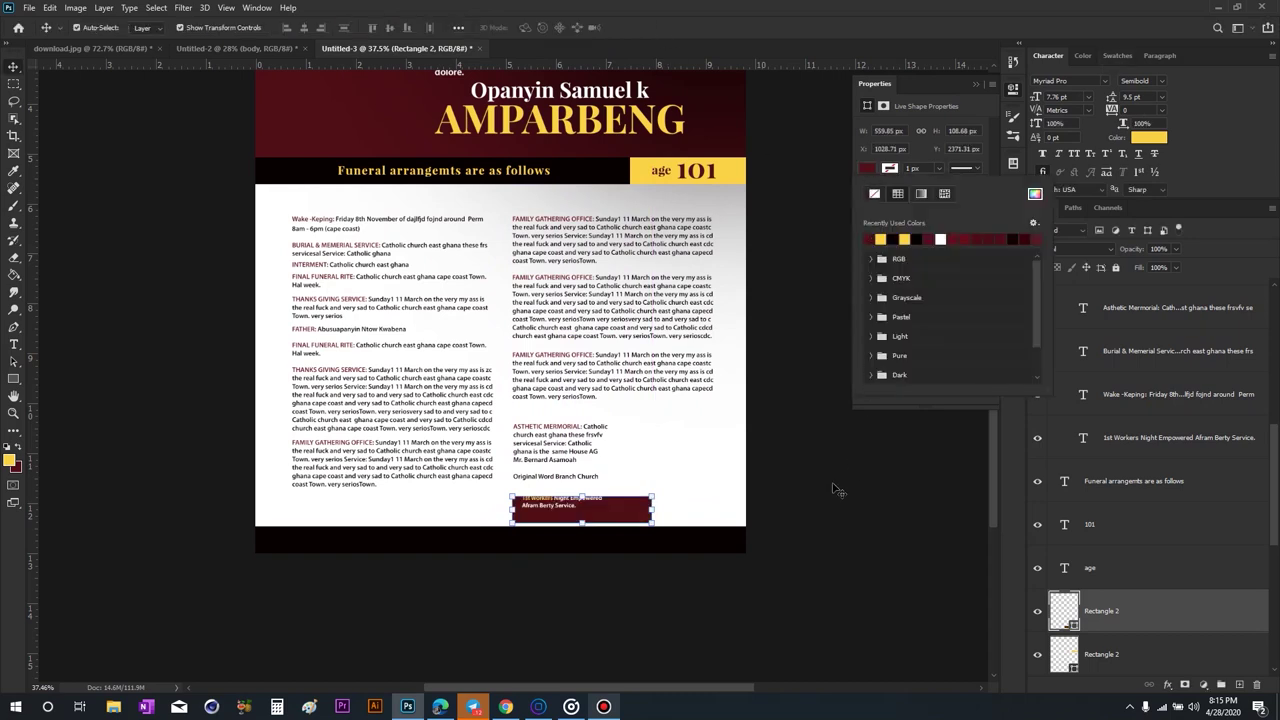
pyautogui.scroll(5, 466, 490)
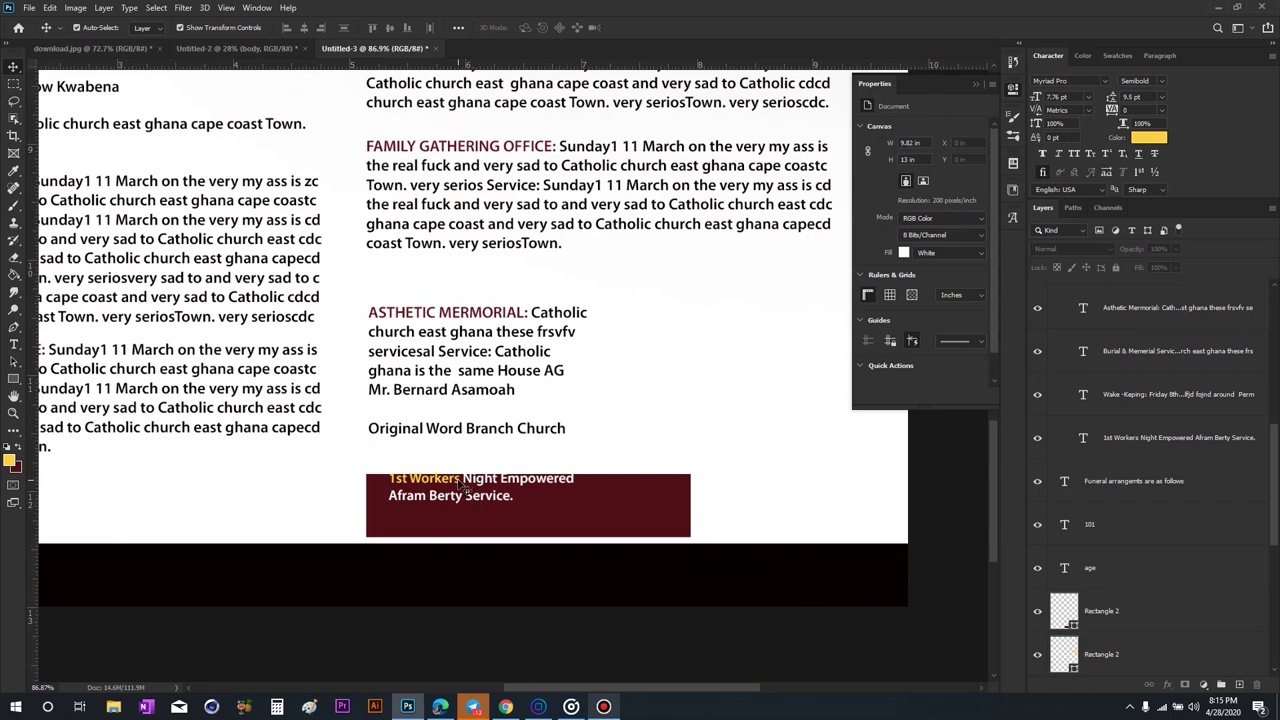
pyautogui.moveTo(462, 484); pyautogui.dragTo(462, 502)
pyautogui.click(566, 505)
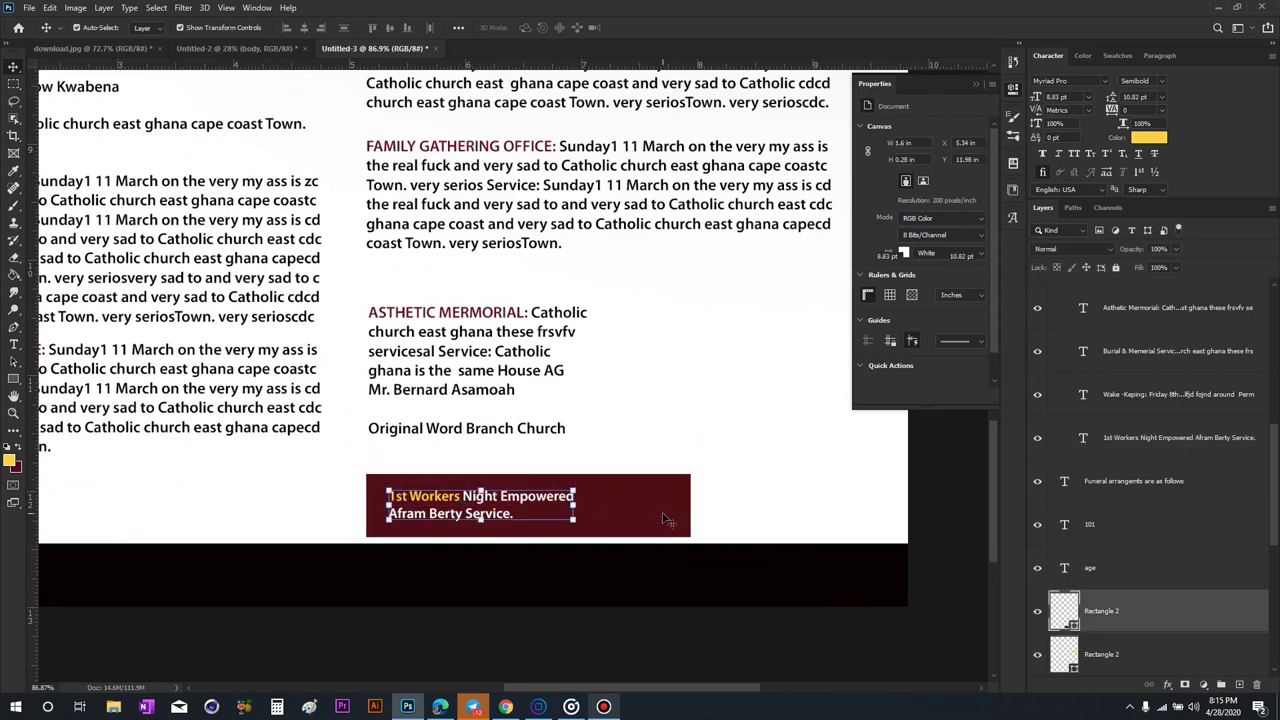
# Enlarge the 1st Workers caption text and nudge it slightly left.
pyautogui.click(566, 505)
pyautogui.hotkey('ctrl', 't')
pyautogui.moveTo(573, 520)
pyautogui.mouseDown()
pyautogui.moveTo(594, 523)
pyautogui.moveTo(565, 503)
pyautogui.moveTo(626, 518)
pyautogui.moveTo(548, 496)
pyautogui.mouseUp()
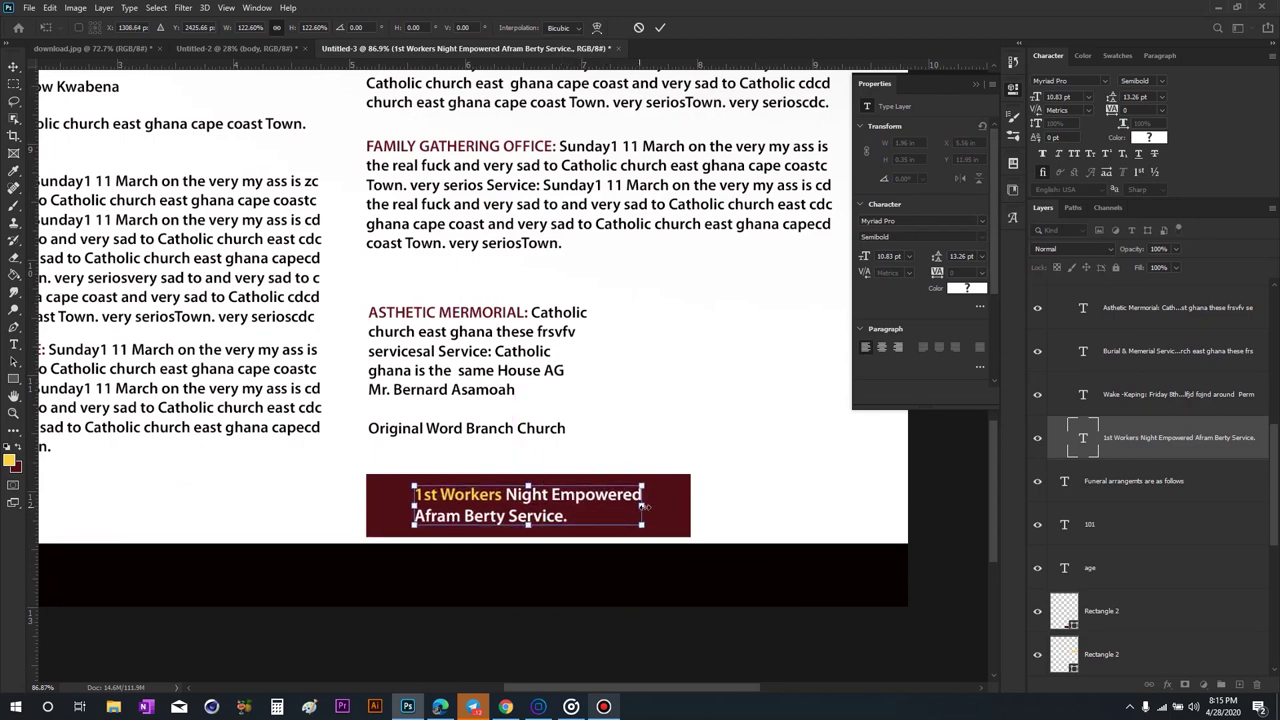
pyautogui.moveTo(638, 510); pyautogui.dragTo(650, 507)
pyautogui.press('Return')
pyautogui.press('Left')
pyautogui.press('Left')
pyautogui.press('Left')
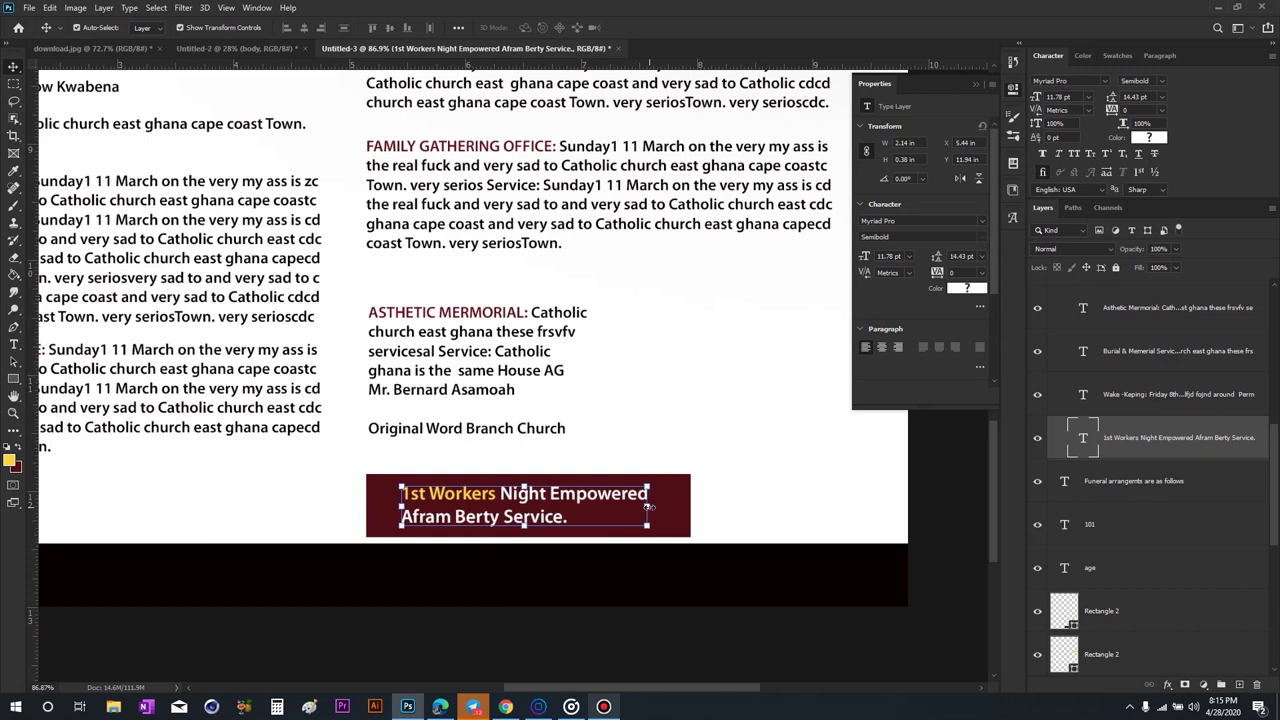
pyautogui.press('Left')
pyautogui.press('Left')
pyautogui.scroll(-3, 464, 501)
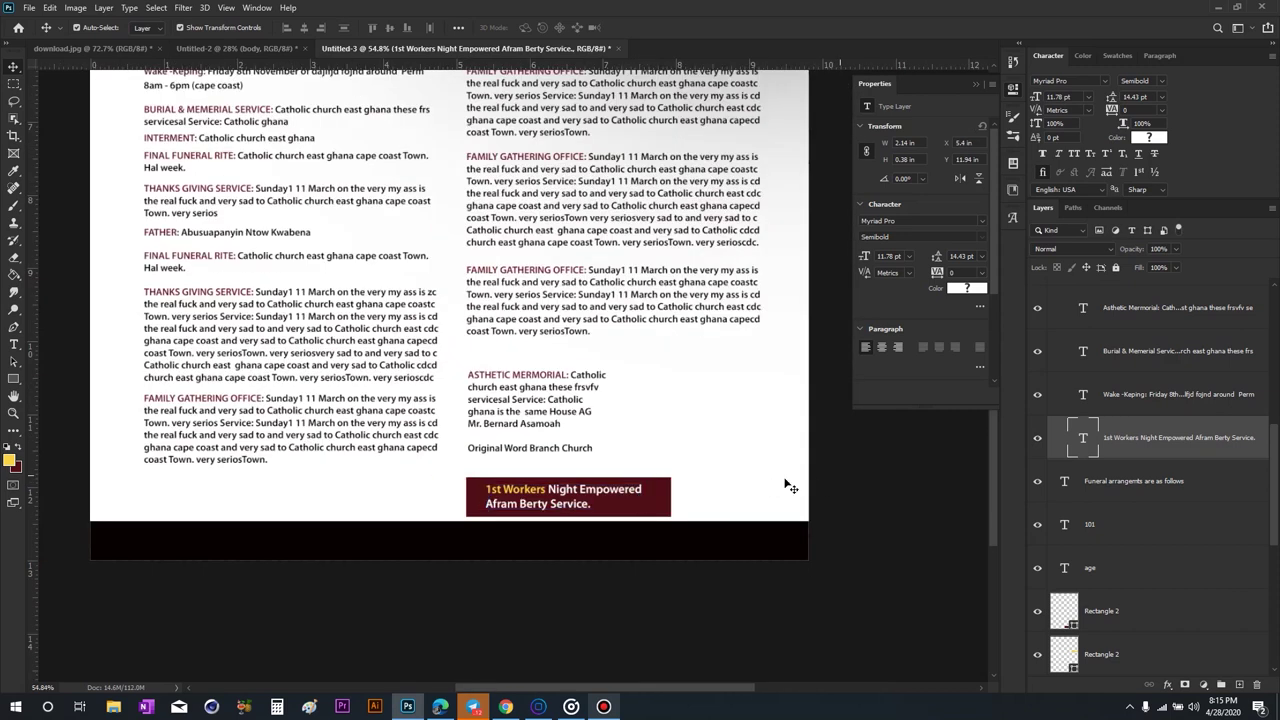
pyautogui.scroll(2, 464, 501)
# Shift the maroon box slightly to sit behind the enlarged caption.
pyautogui.click(464, 501)
pyautogui.moveTo(464, 501); pyautogui.dragTo(477, 498)
pyautogui.click(943, 493)
pyautogui.scroll(-3, 774, 531)
pyautogui.scroll(2, 660, 546)
pyautogui.moveTo(663, 547); pyautogui.dragTo(517, 340)
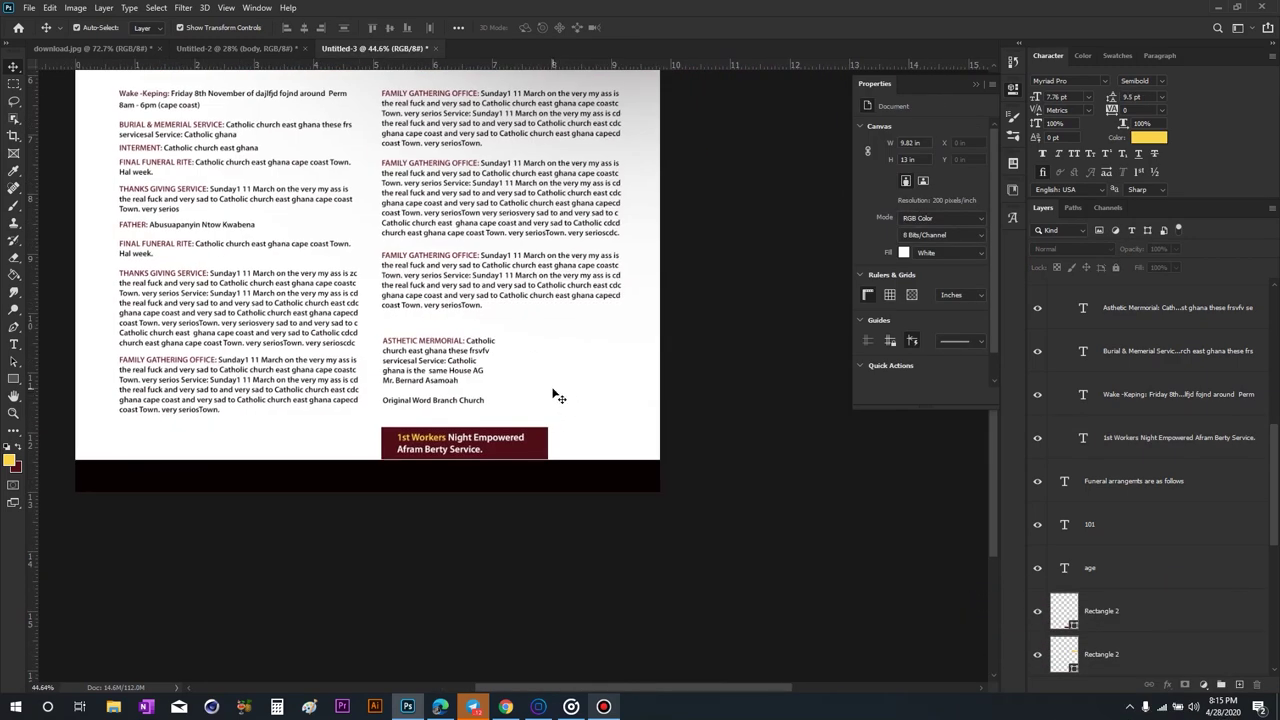
pyautogui.scroll(2, 540, 410)
pyautogui.scroll(2, 490, 435)
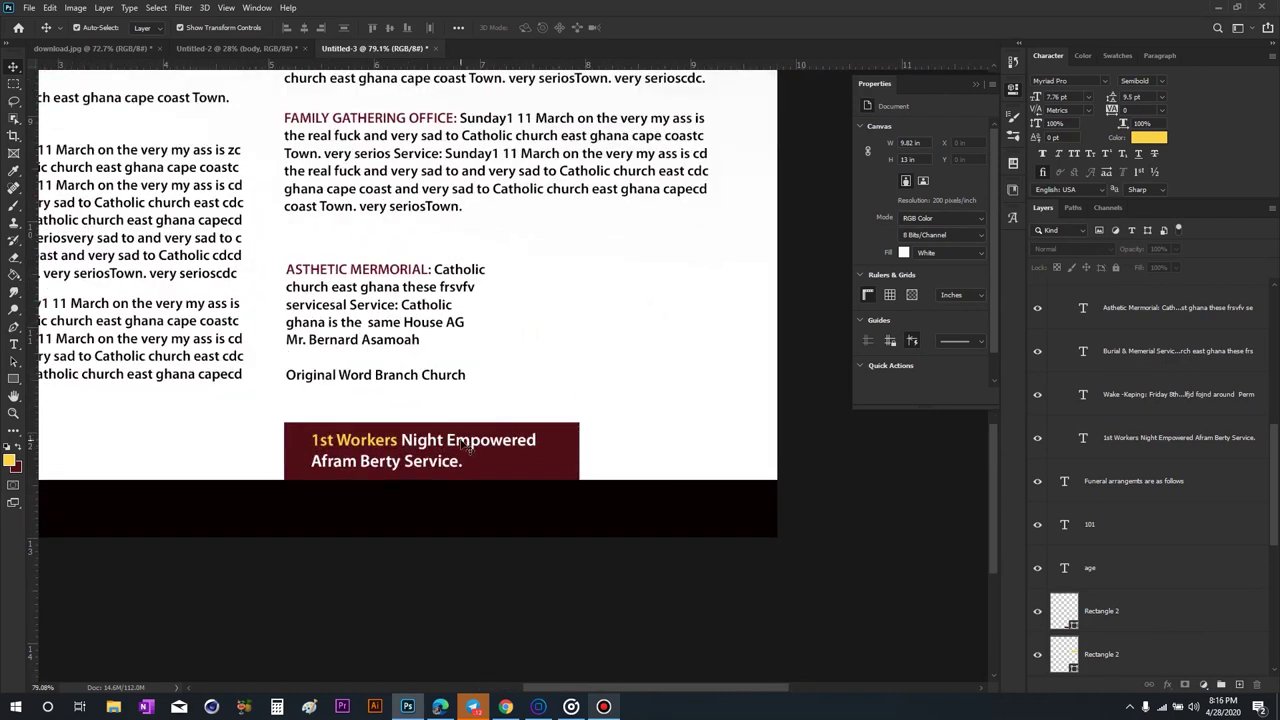
# Edit the caption to remove 'Empowered' and trim it to '1st Workers Night Afram Berty Ser'.
pyautogui.press('t')
pyautogui.doubleClick(466, 441)
pyautogui.click(447, 441)
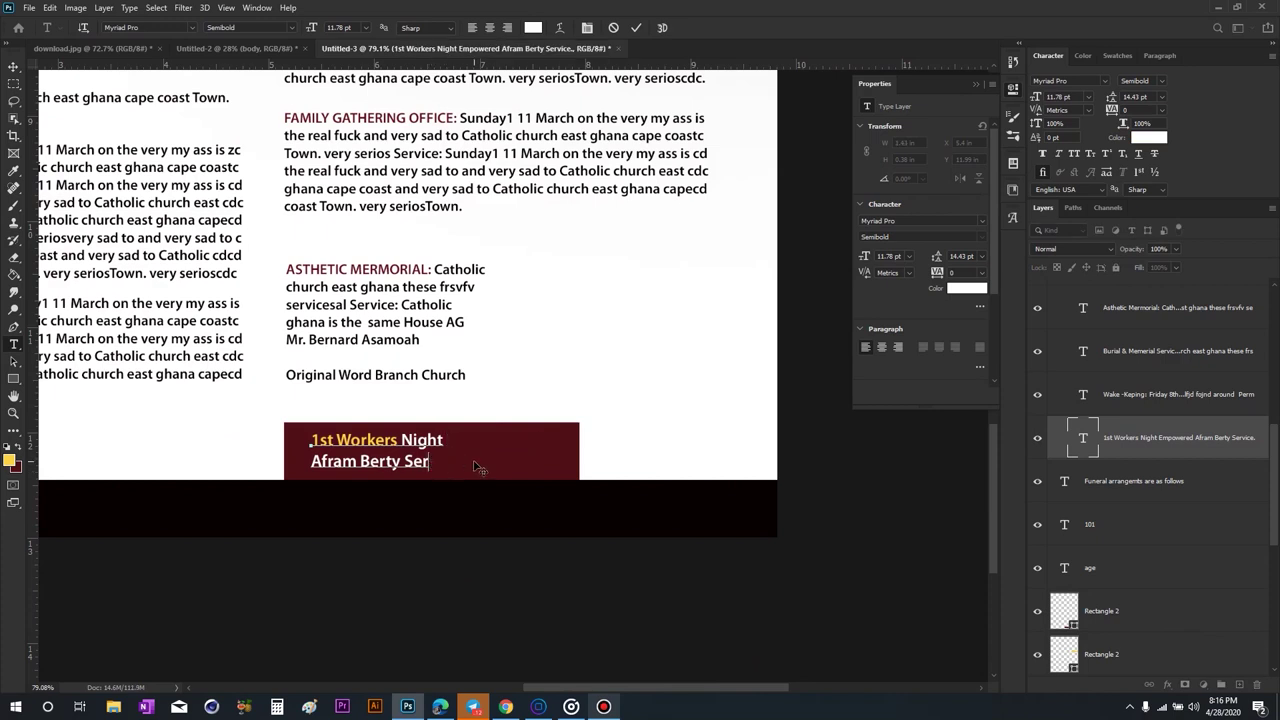
pyautogui.hotkey('ctrl', 'Return')
pyautogui.scroll(-2, 300, 380)
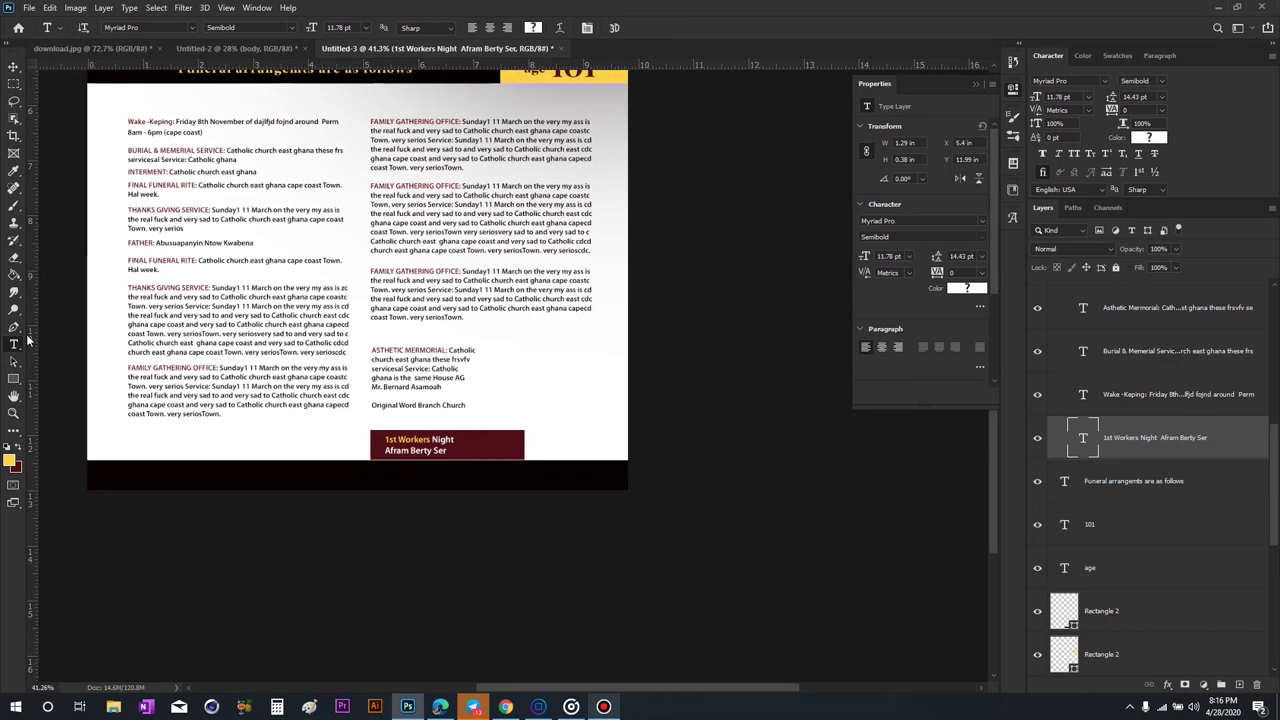
pyautogui.scroll(-2, 211, 310)
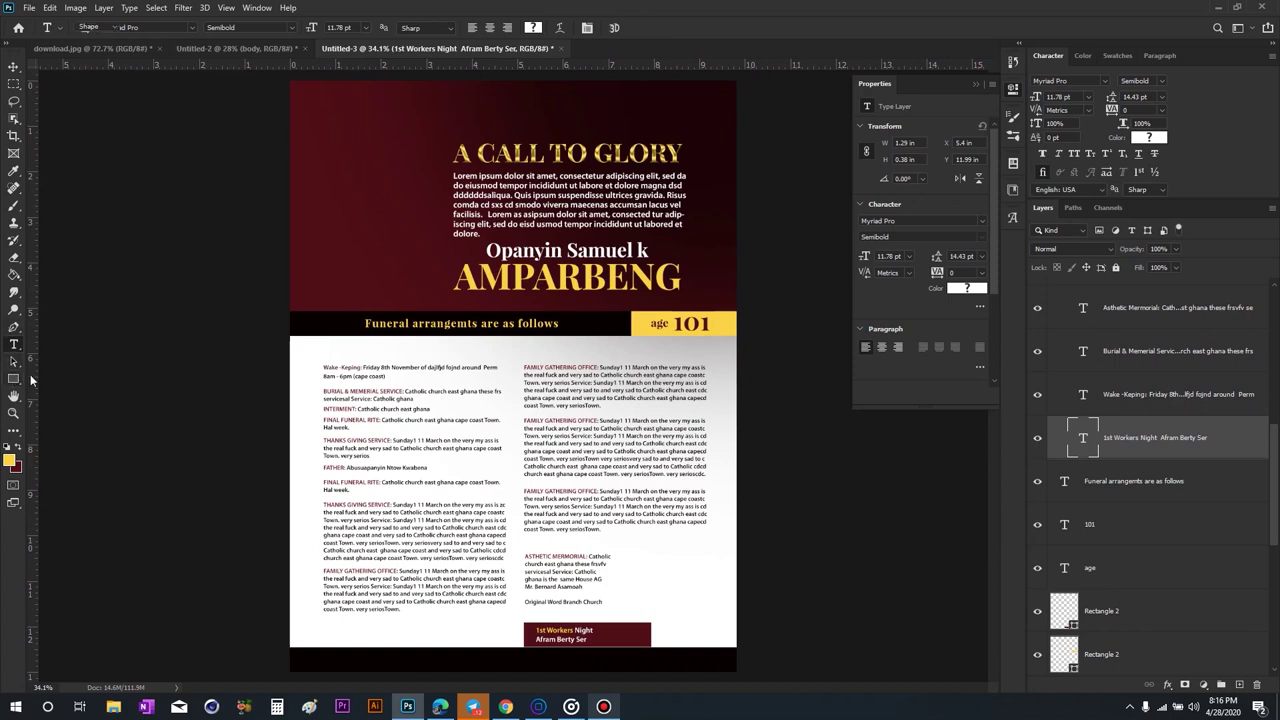
# Choose the Rectangle shape tool, then select the bottom black bar and switch to Untitled-2.
pyautogui.press('u')
pyautogui.rightClick(14, 378)
pyautogui.click(60, 382)
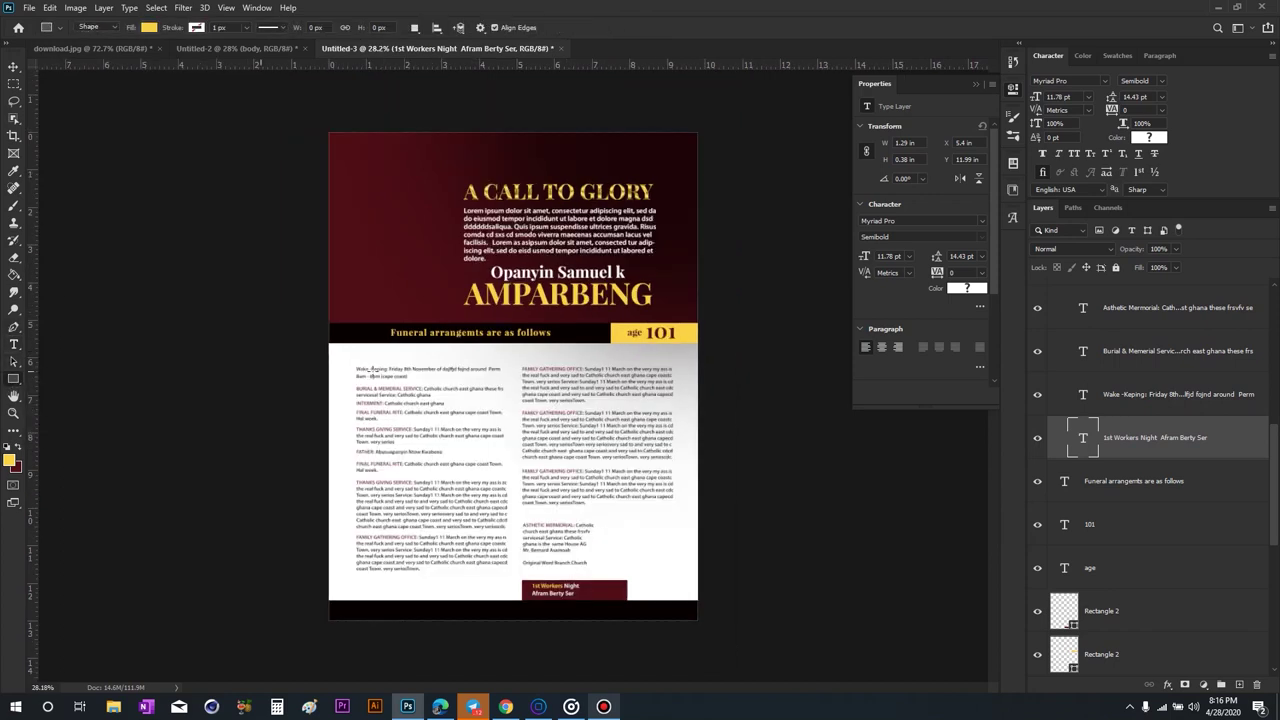
pyautogui.scroll(-2, 566, 486)
pyautogui.scroll(1, 566, 486)
pyautogui.scroll(1, 560, 460)
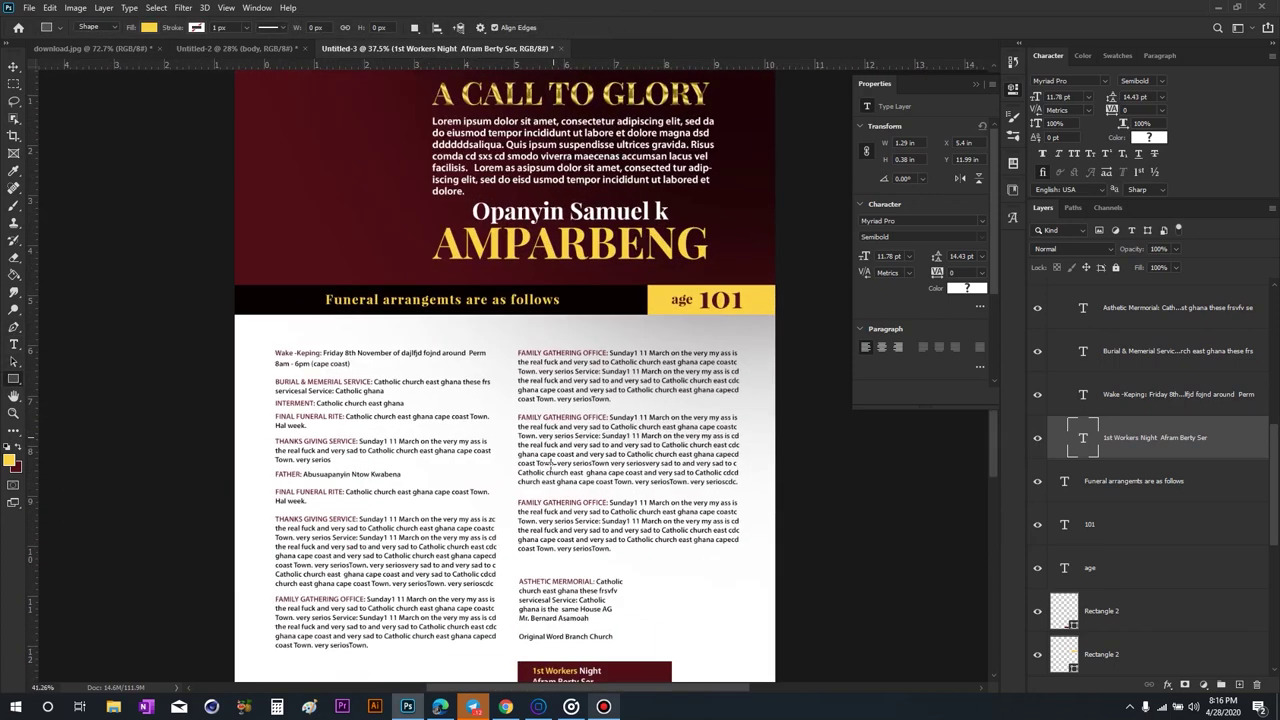
pyautogui.scroll(-1, 540, 400)
pyautogui.scroll(-2, 522, 310)
pyautogui.press('v')
pyautogui.click(644, 178)
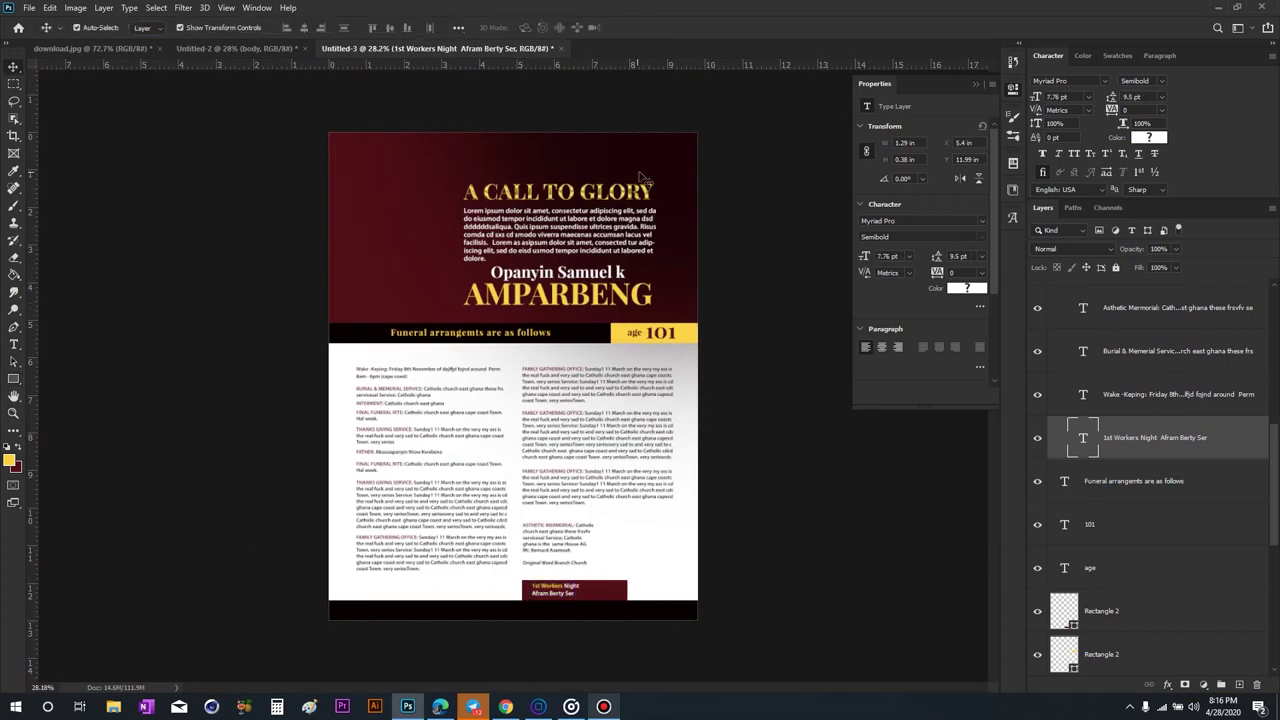
pyautogui.click(590, 612)
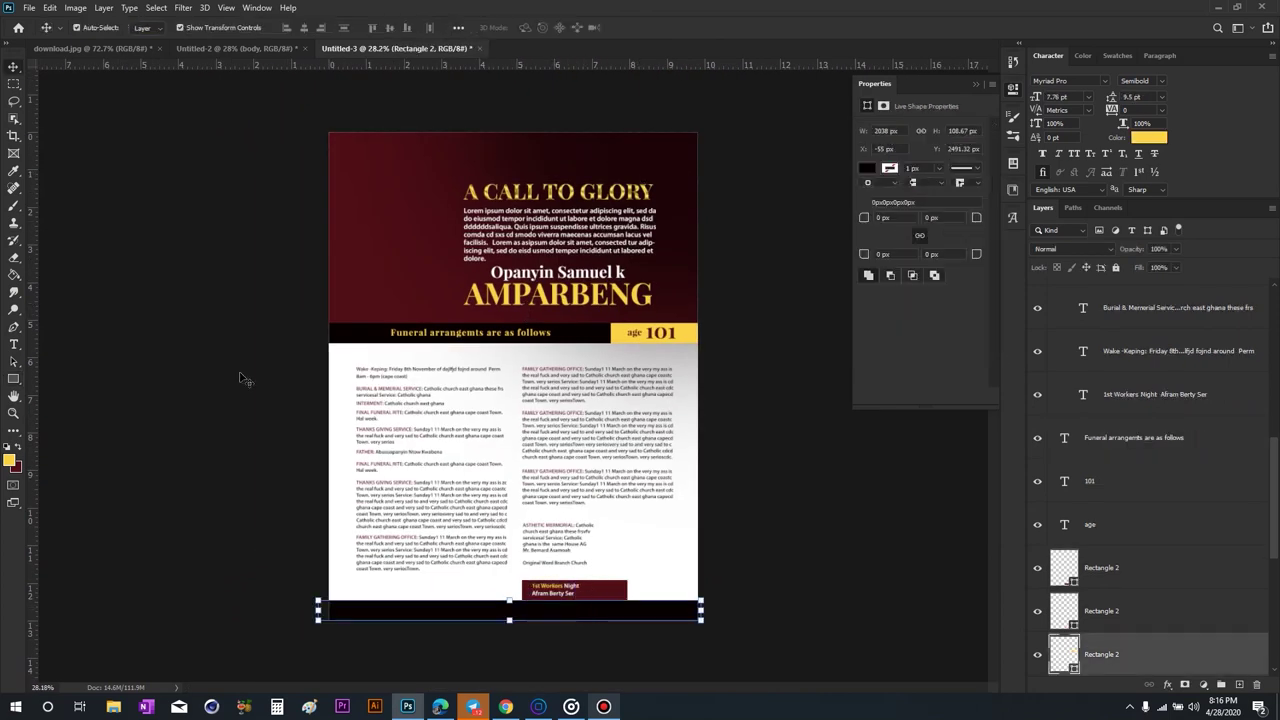
pyautogui.click(292, 52)
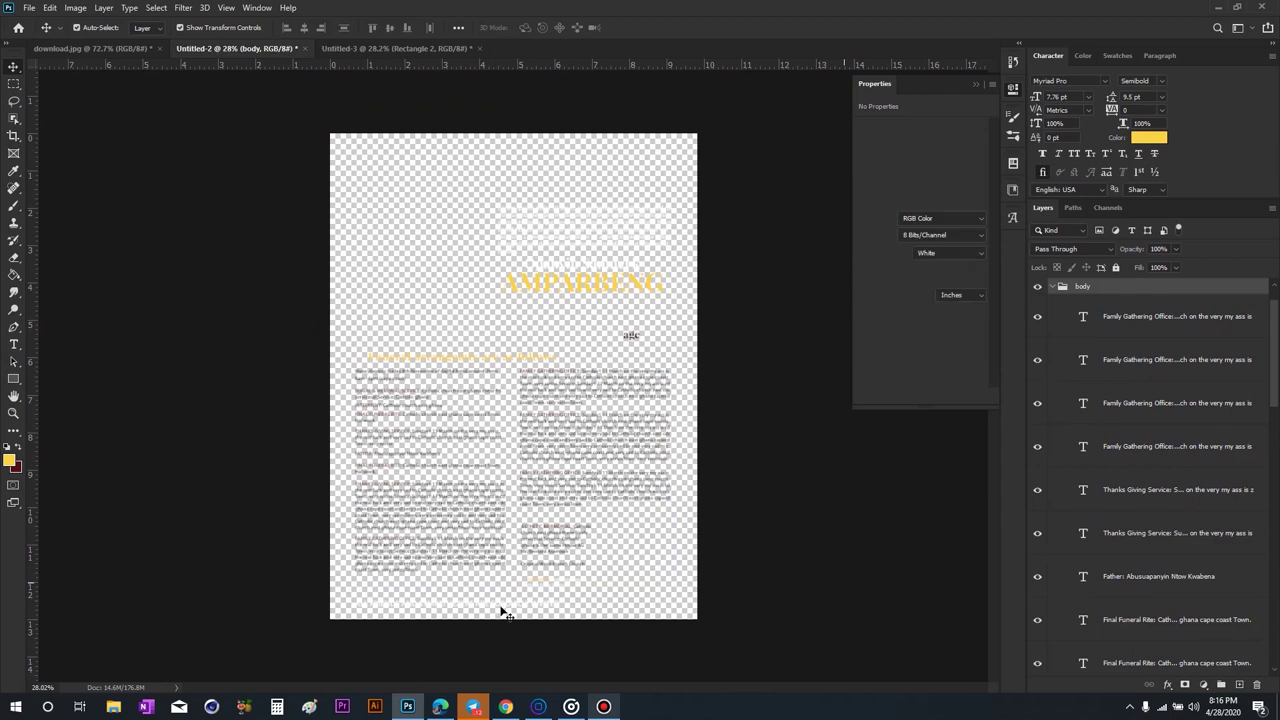
# Copy the 'ALL FRIENDS AND SYMPATHEZERS ARE CORDIALLY INVITED' line into the bottom black bar and nudge it into place.
pyautogui.moveTo(492, 610); pyautogui.dragTo(565, 270)
pyautogui.click(323, 47)
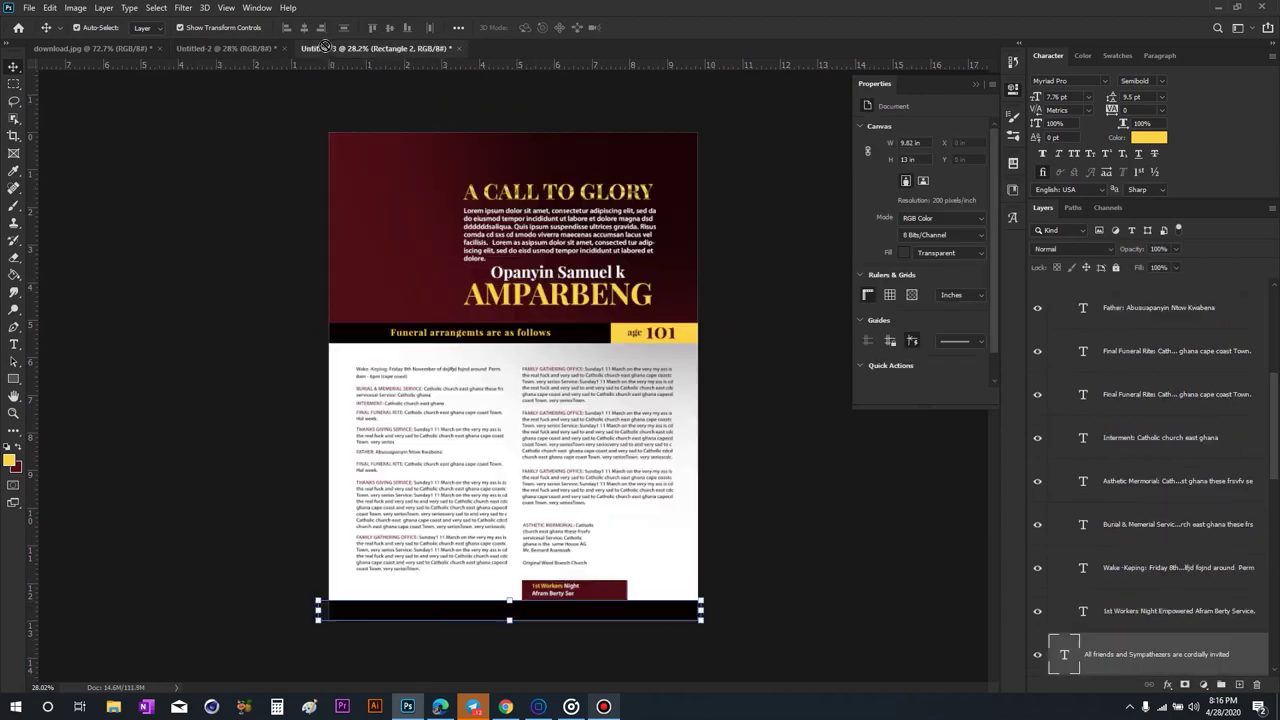
pyautogui.moveTo(473, 614); pyautogui.dragTo(490, 612)
pyautogui.scroll(3, 588, 442)
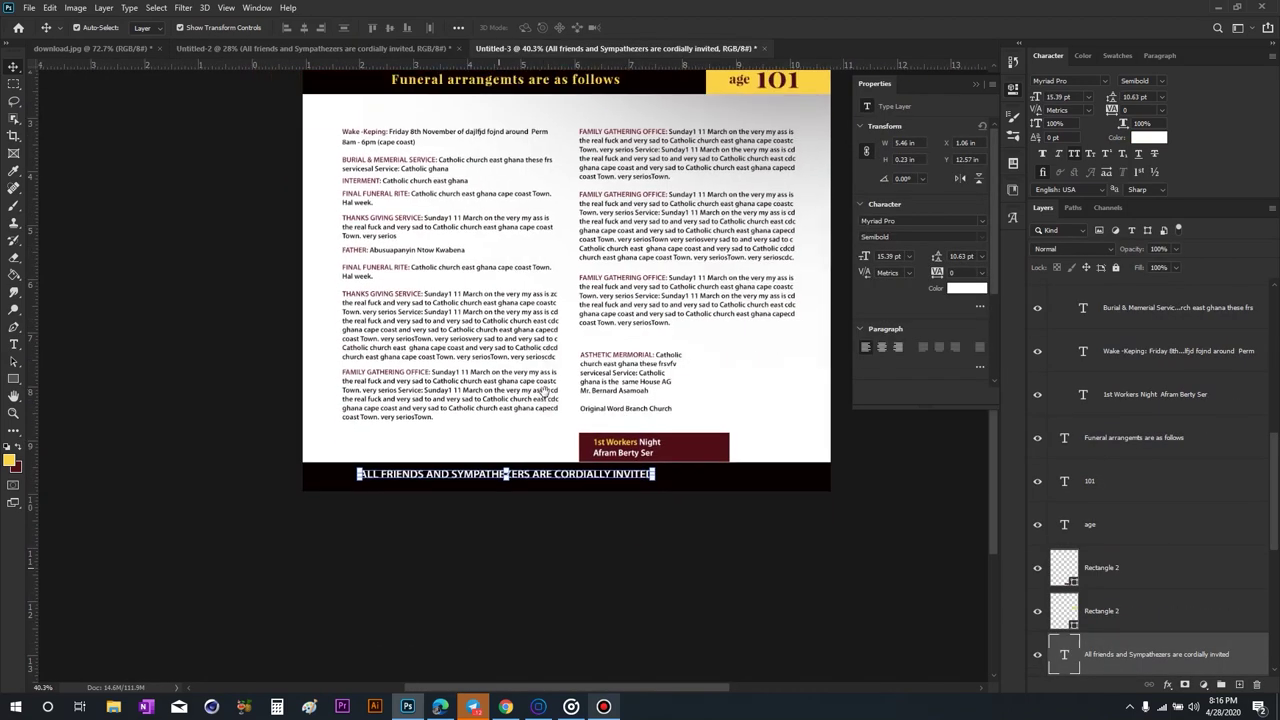
pyautogui.moveTo(628, 460); pyautogui.dragTo(628, 461)
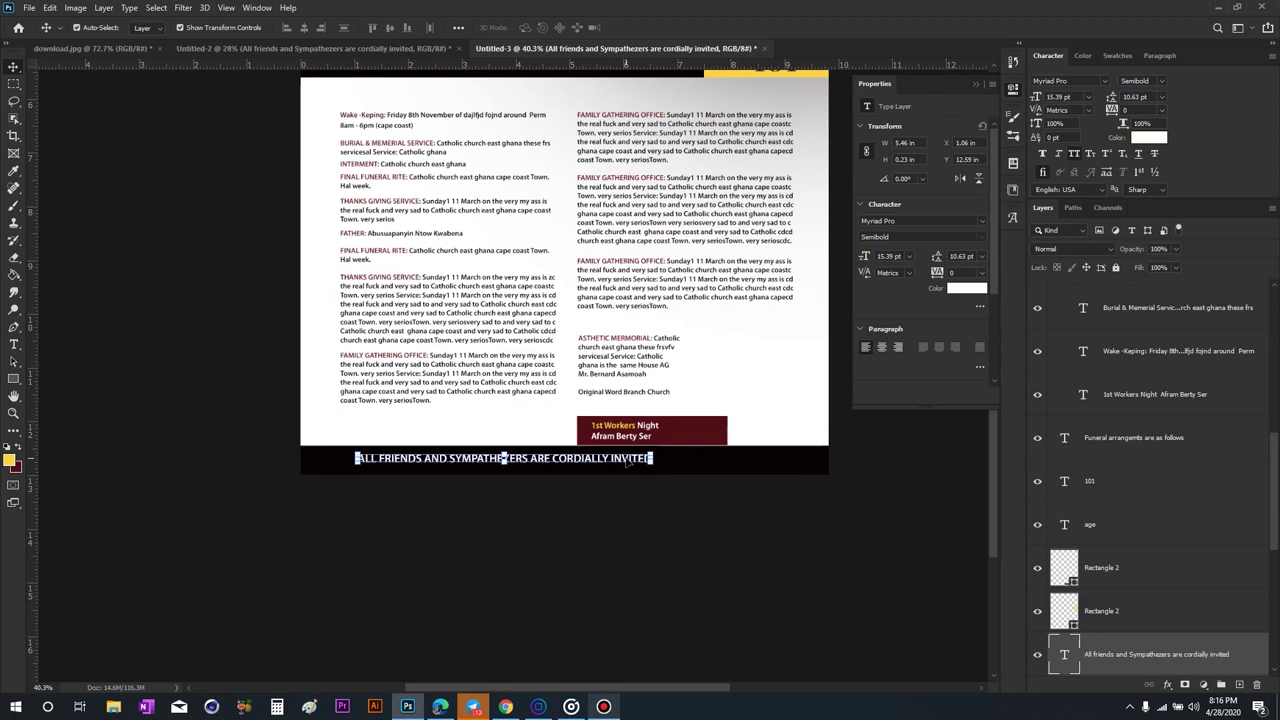
pyautogui.press('Left')
pyautogui.press('Left')
pyautogui.press('Left')
pyautogui.press('Left')
pyautogui.press('Left')
pyautogui.press('Left')
pyautogui.press('Left')
pyautogui.press('Left')
pyautogui.press('Left')
pyautogui.press('Left')
pyautogui.press('Left')
pyautogui.press('Left')
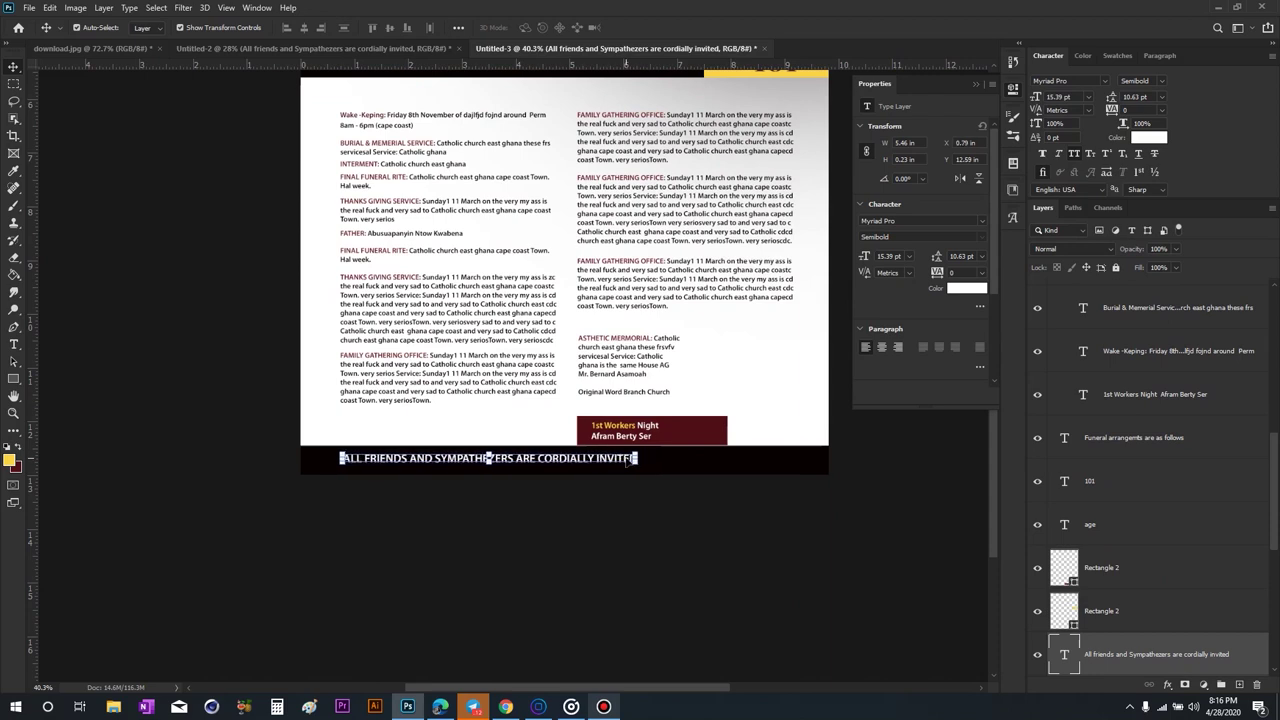
pyautogui.click(796, 524)
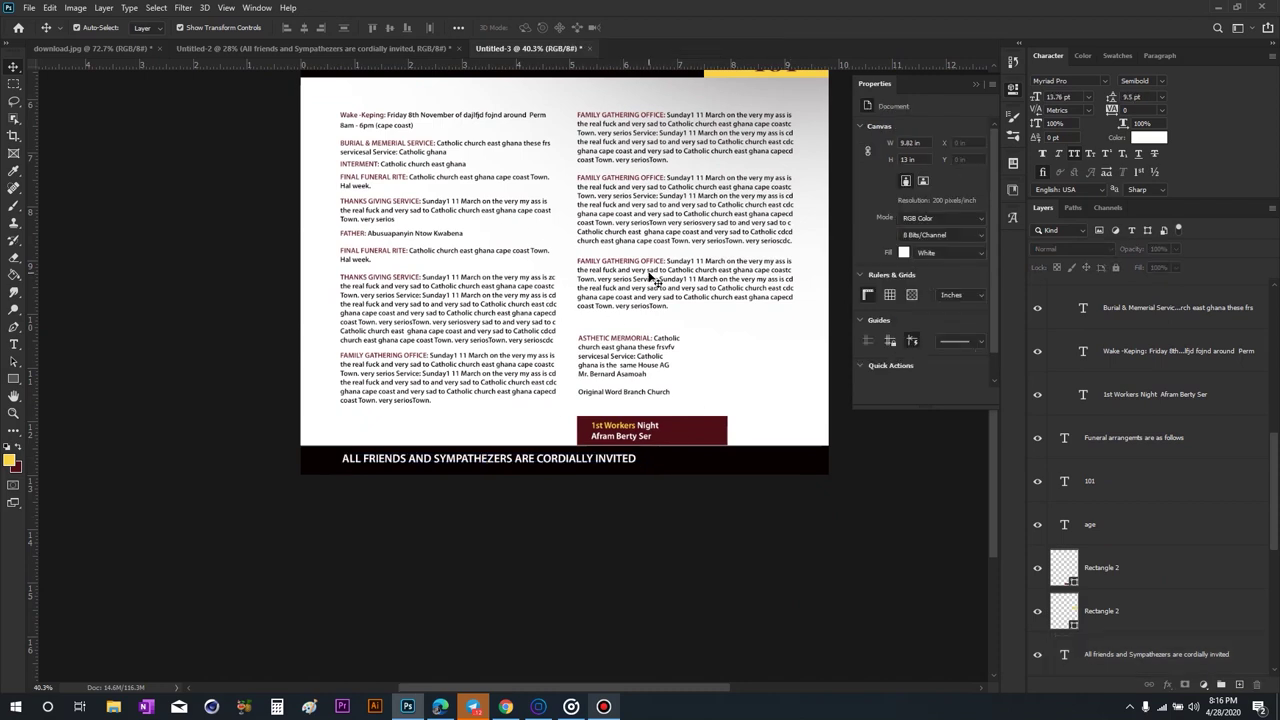
pyautogui.scroll(-2, 651, 279)
pyautogui.scroll(4, 664, 520)
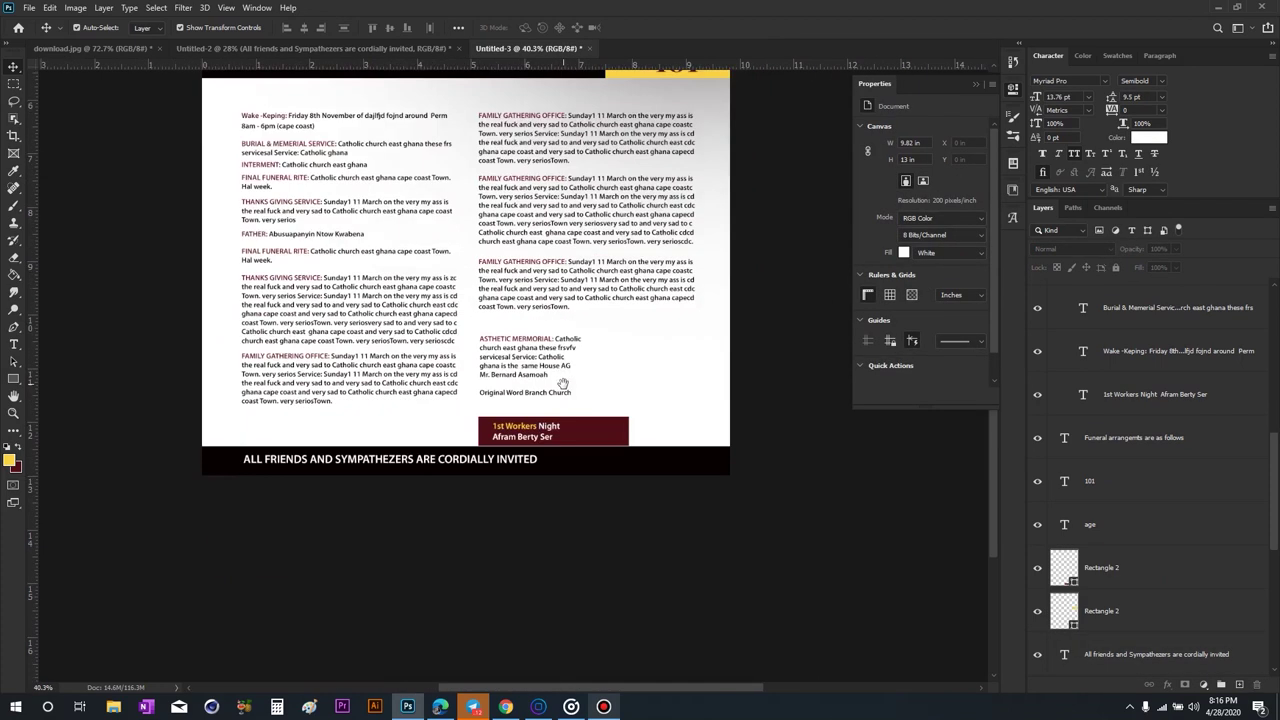
pyautogui.click(13, 379)
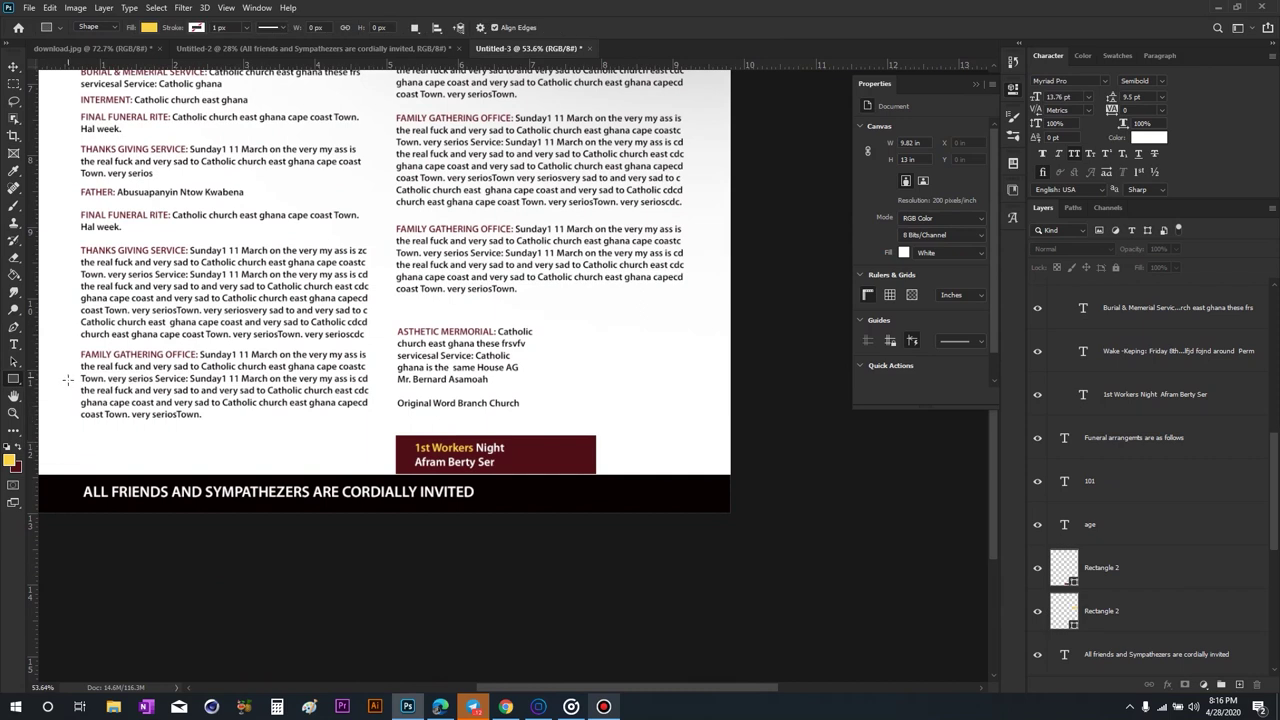
# Draw a rectangle beside the maroon caption box down to the black bar and fill it maroon.
pyautogui.moveTo(557, 322); pyautogui.dragTo(687, 476)
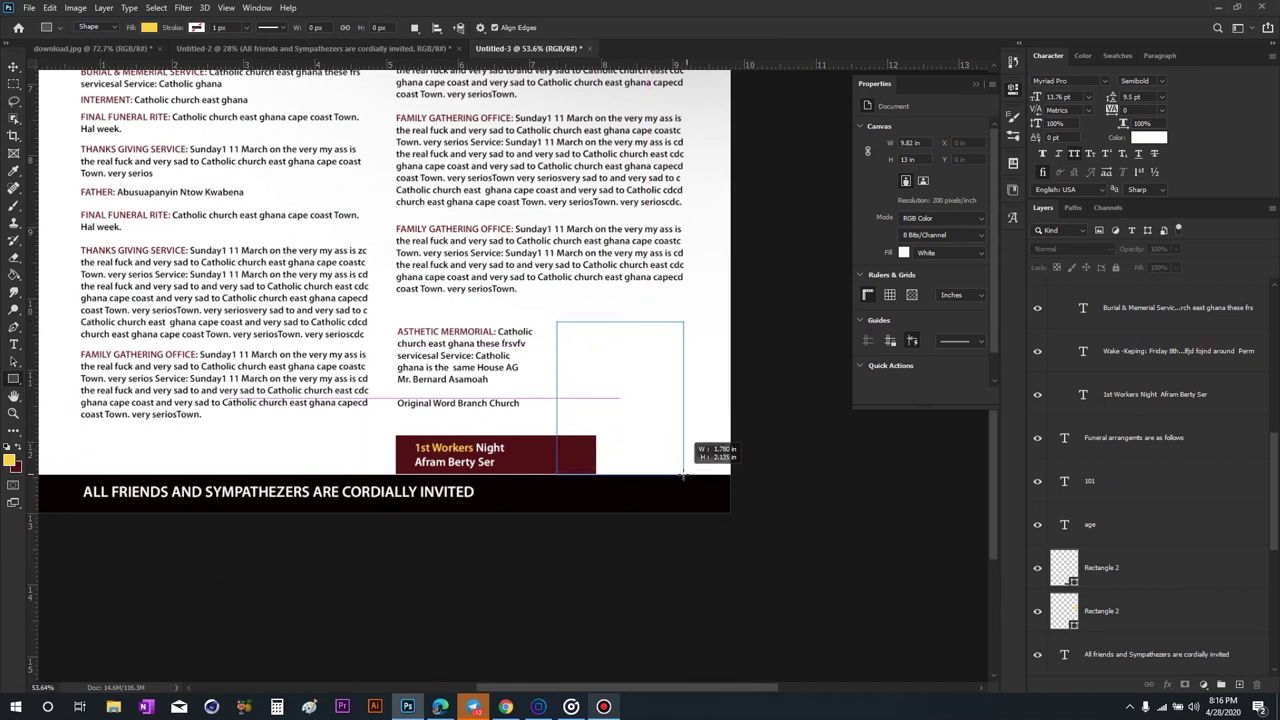
pyautogui.moveTo(687, 476); pyautogui.dragTo(683, 474)
pyautogui.press('v')
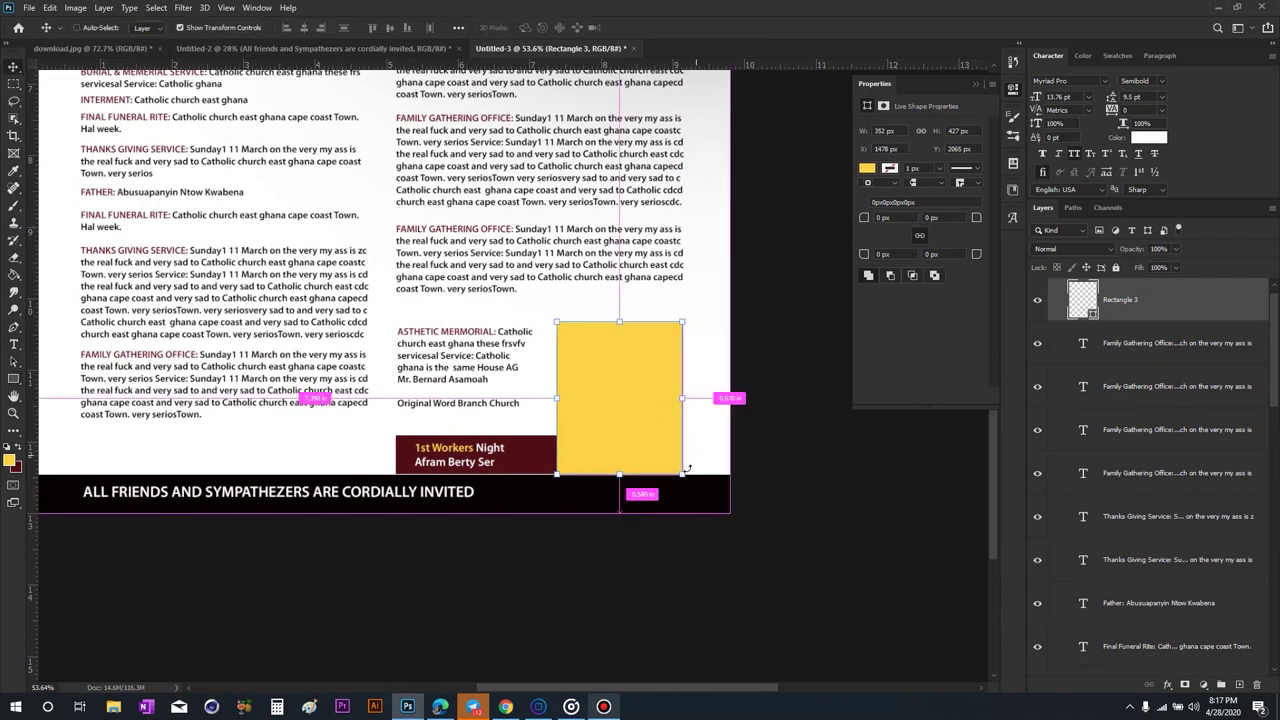
pyautogui.hotkey('ctrl', 't')
pyautogui.moveTo(683, 475); pyautogui.dragTo(677, 480)
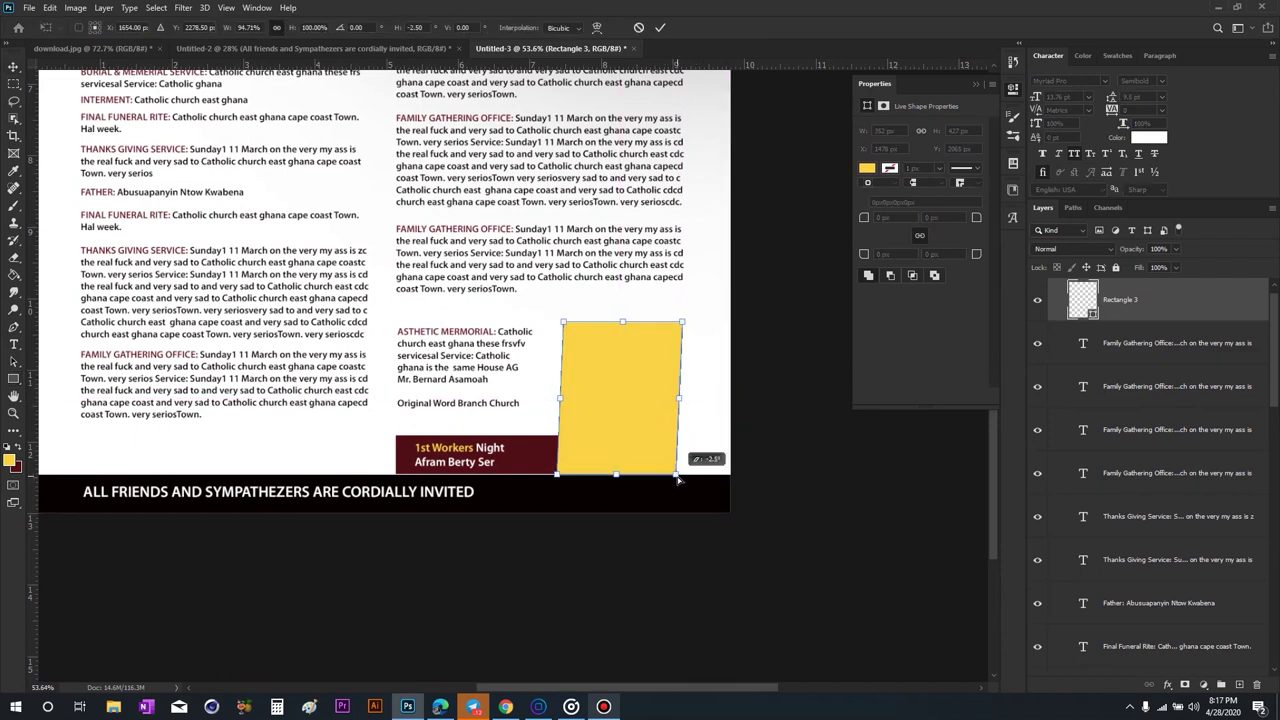
pyautogui.click(657, 31)
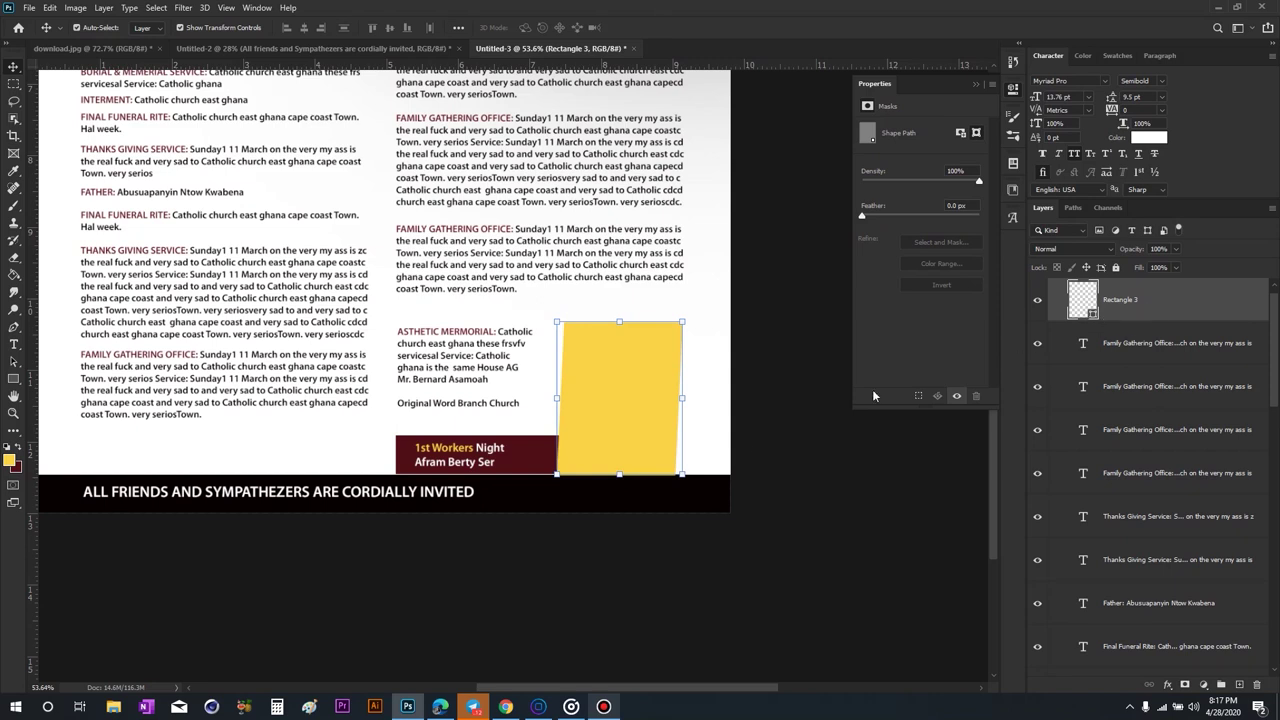
pyautogui.doubleClick(1087, 312)
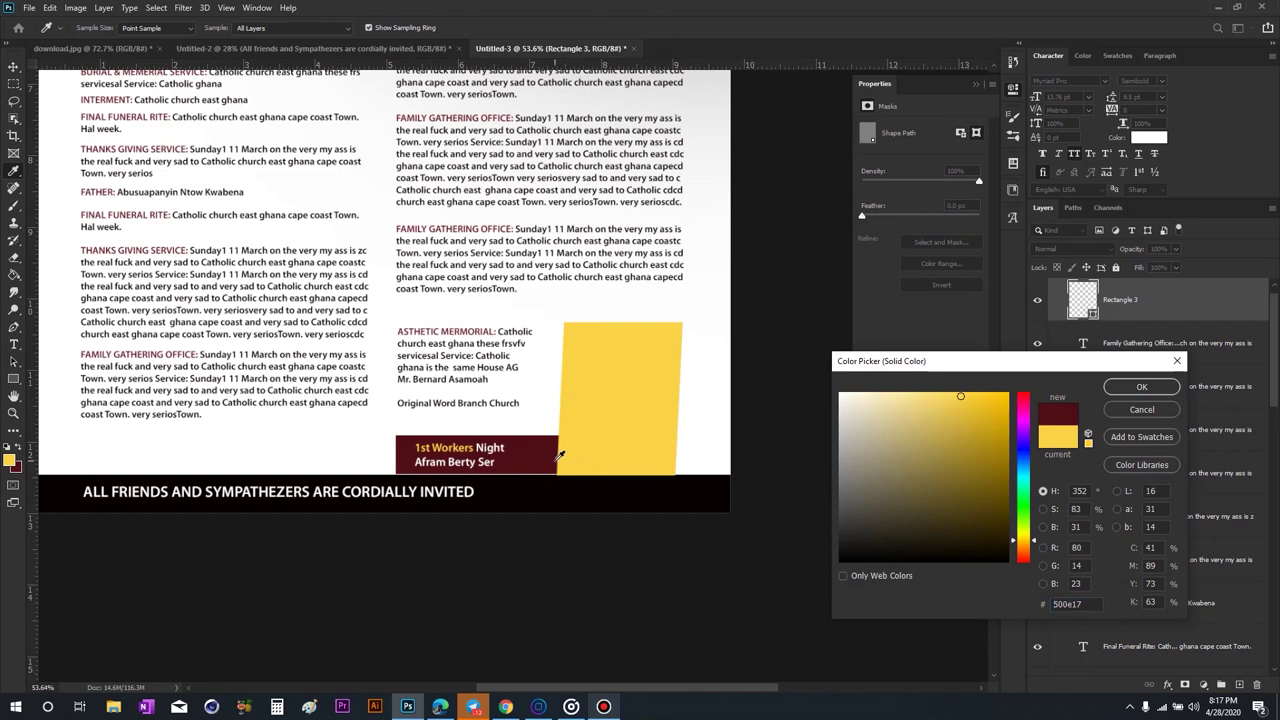
pyautogui.click(550, 462)
pyautogui.click(1141, 386)
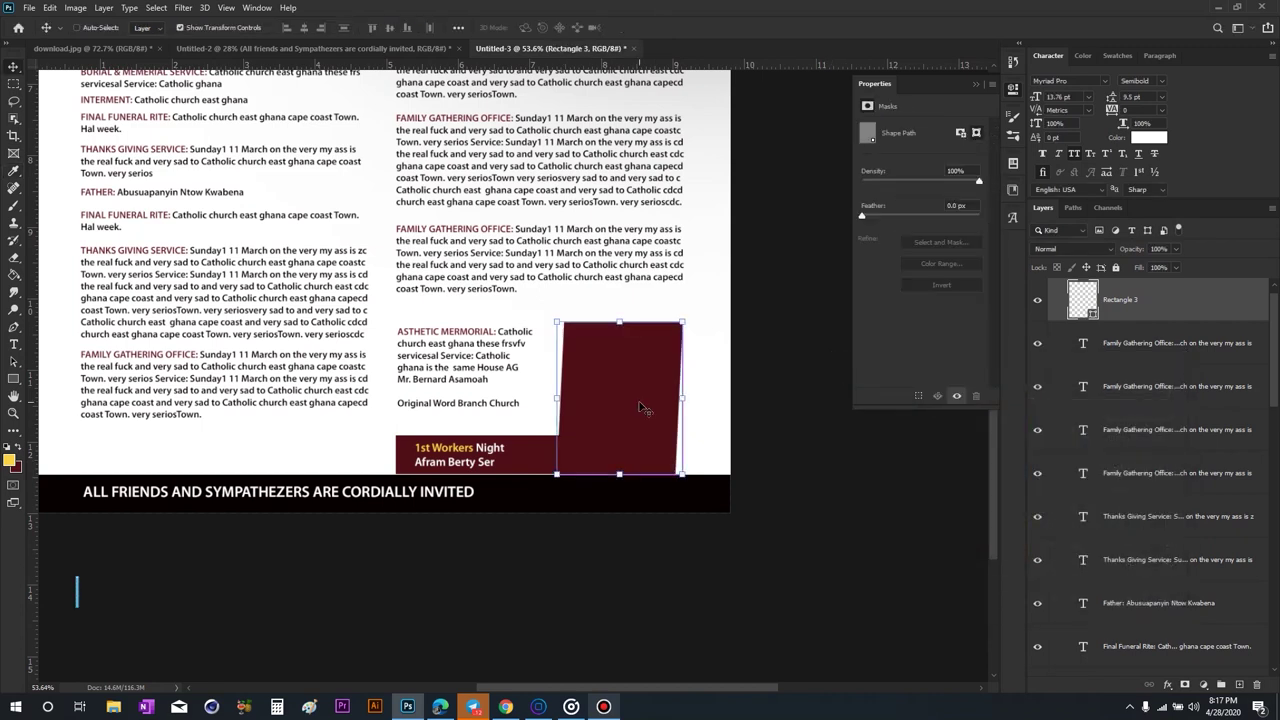
# Duplicate the maroon rectangle, fill it with the 1st Workers yellow, and shrink it inside the maroon one.
pyautogui.hotkey('ctrl', 'j')
pyautogui.doubleClick(1082, 300)
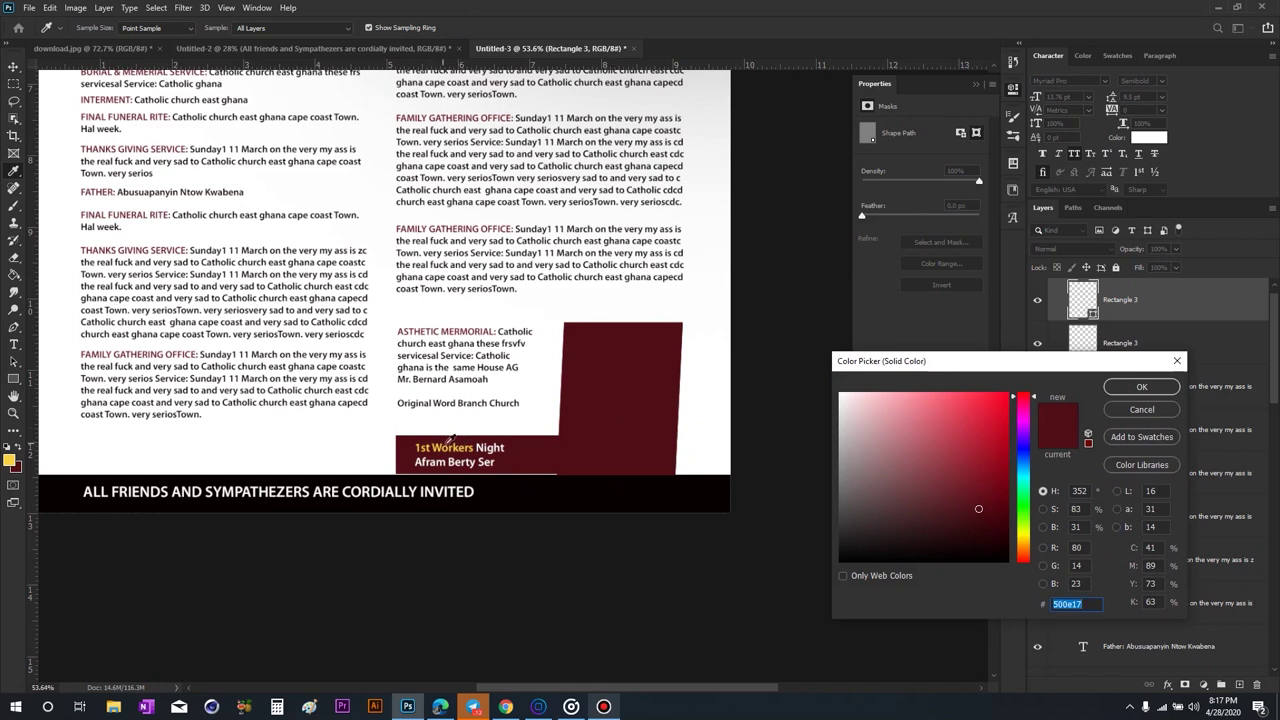
pyautogui.click(450, 440)
pyautogui.click(451, 447)
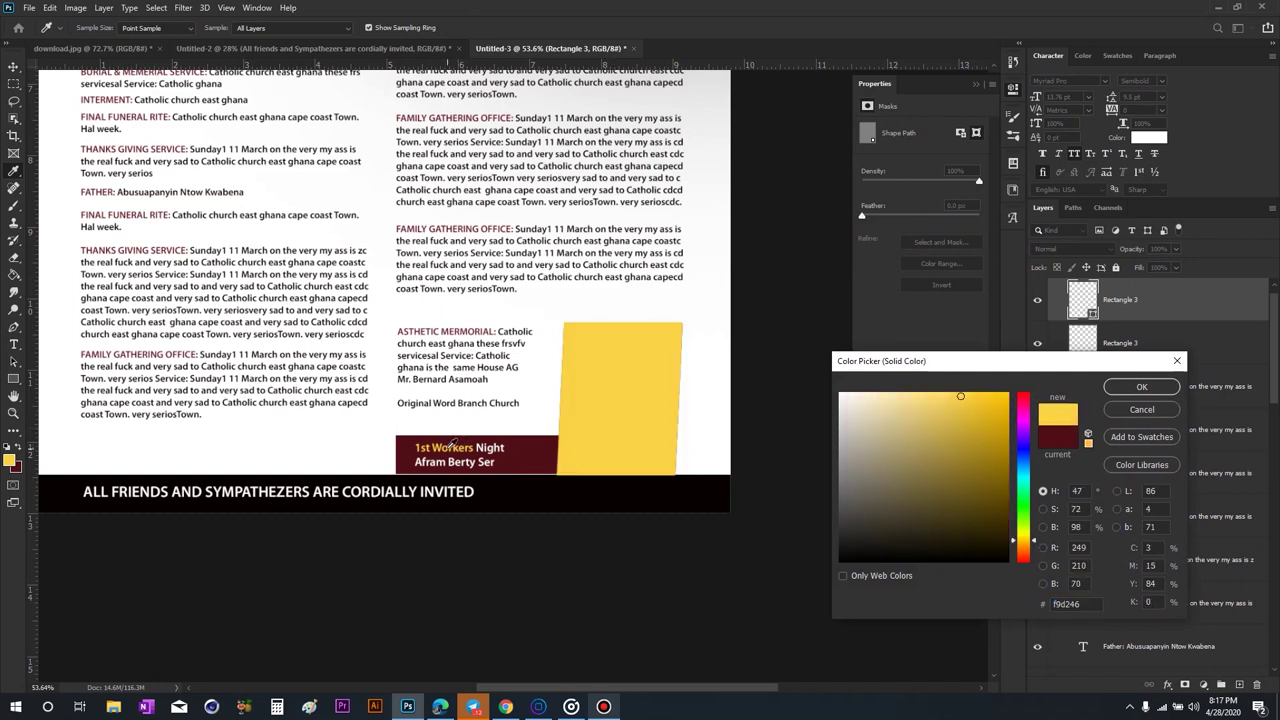
pyautogui.click(1141, 386)
pyautogui.hotkey('ctrl', 't')
pyautogui.moveTo(620, 322); pyautogui.dragTo(618, 333)
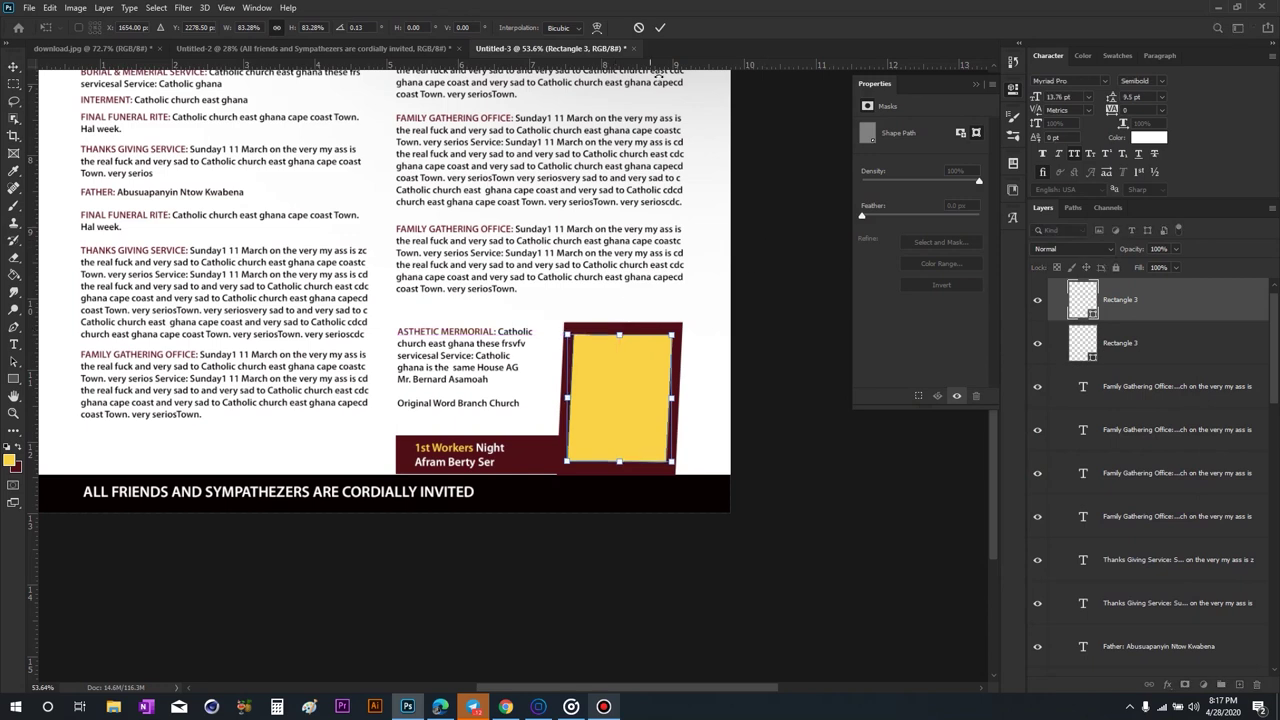
pyautogui.click(660, 27)
# Resize the yellow rectangle from its top edge to adjust its height inside the maroon frame.
pyautogui.scroll(3, 644, 381)
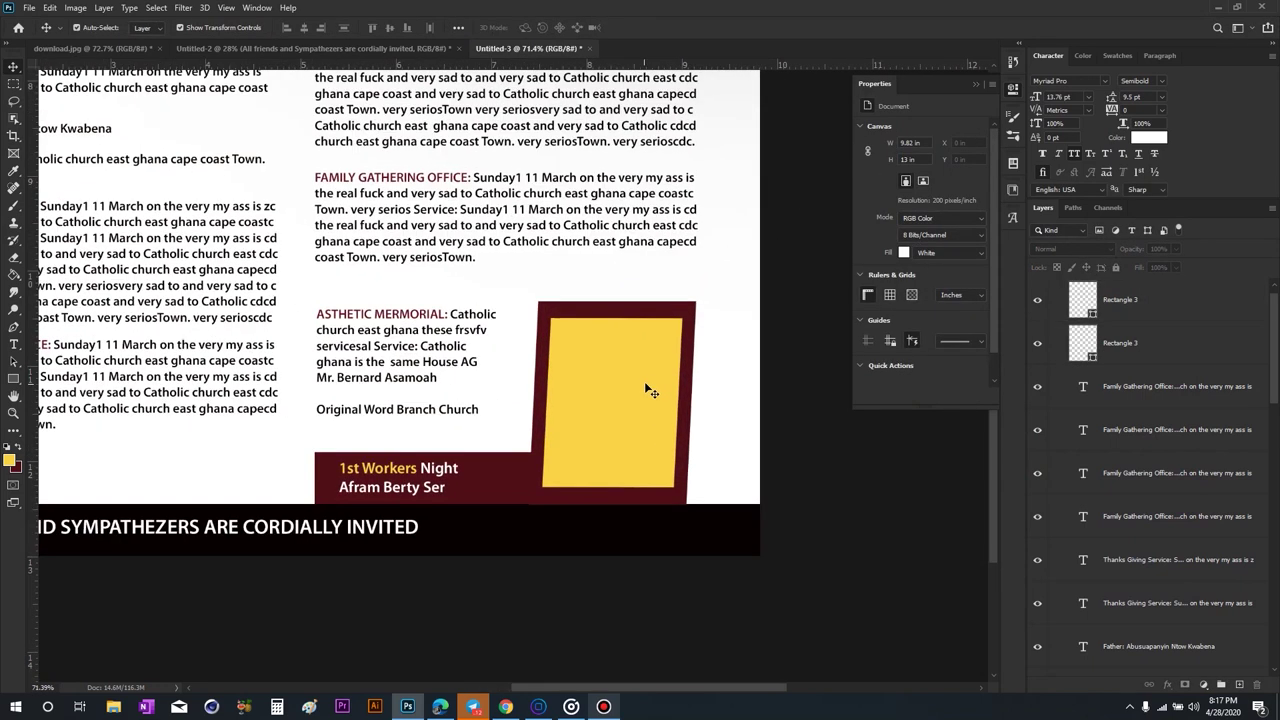
pyautogui.scroll(1, 650, 392)
pyautogui.click(651, 390)
pyautogui.hotkey('ctrl', 't')
pyautogui.moveTo(609, 312); pyautogui.dragTo(611, 336)
pyautogui.scroll(2, 609, 311)
pyautogui.click(660, 27)
pyautogui.scroll(-3, 664, 494)
pyautogui.scroll(-2, 664, 494)
pyautogui.click(664, 494)
pyautogui.scroll(-1, 449, 213)
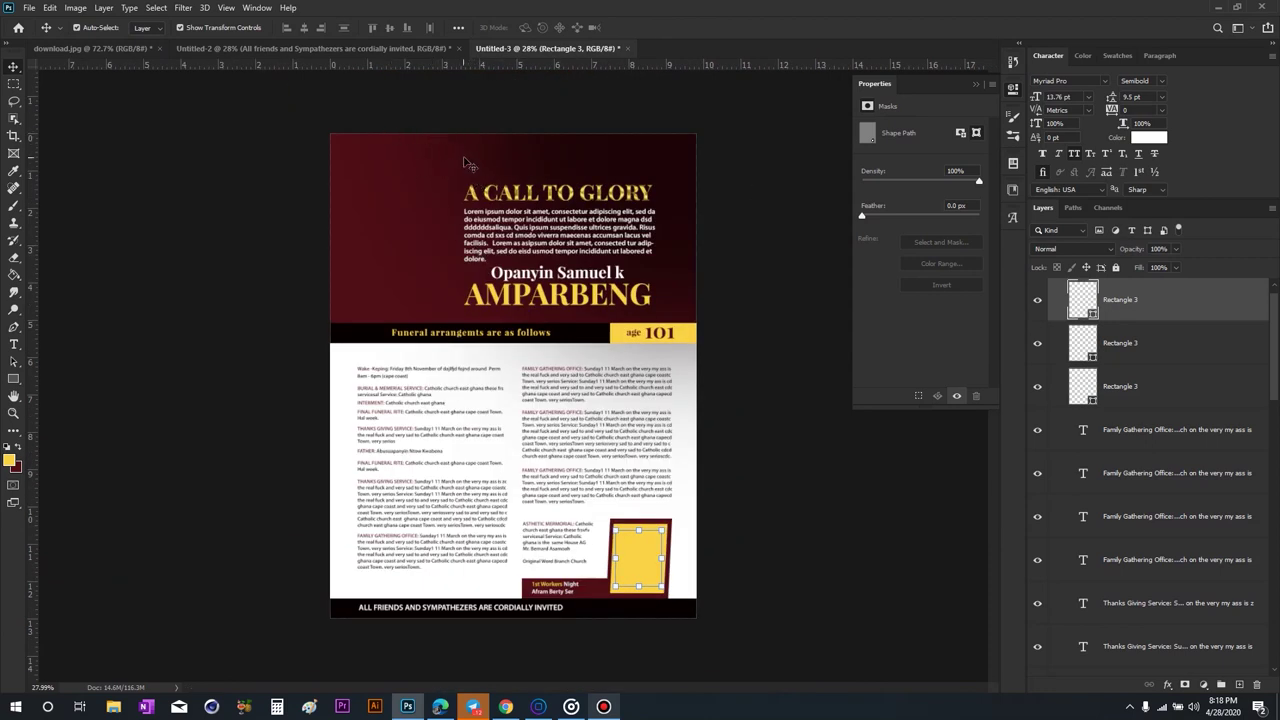
# Place the images (1) photo as embedded and move it onto the left of the maroon header.
pyautogui.click(30, 8)
pyautogui.click(95, 274)
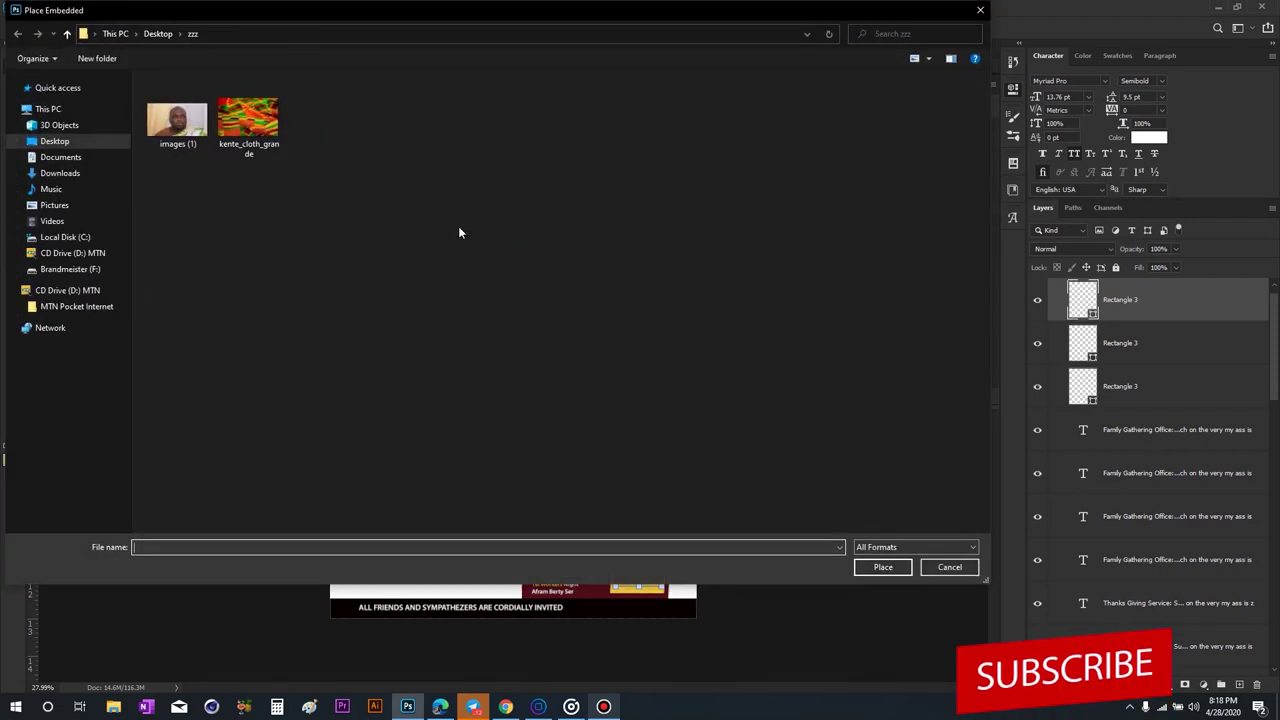
pyautogui.click(177, 128)
pyautogui.press('Return')
pyautogui.moveTo(561, 372); pyautogui.dragTo(468, 262)
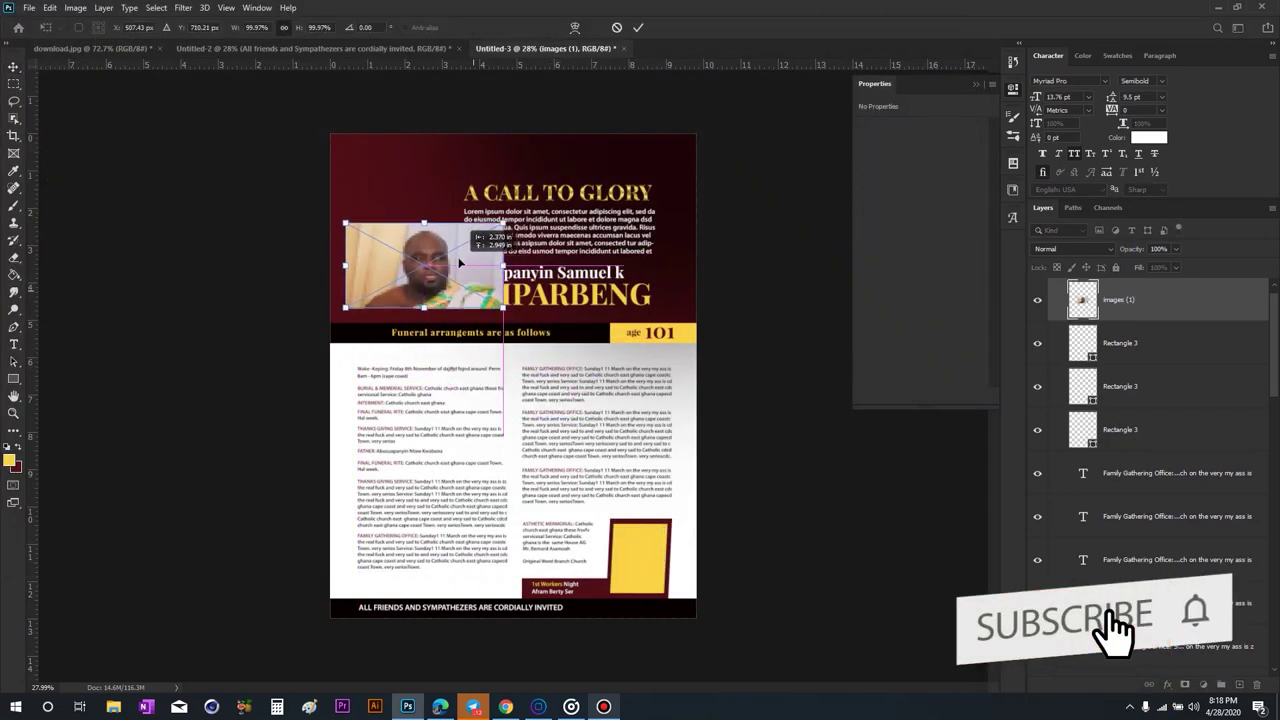
pyautogui.press('Return')
pyautogui.hotkey('ctrl', '+')
# Trace the man's shoulder, ear and top of head with the Pen tool.
pyautogui.scroll(3, 300, 290)
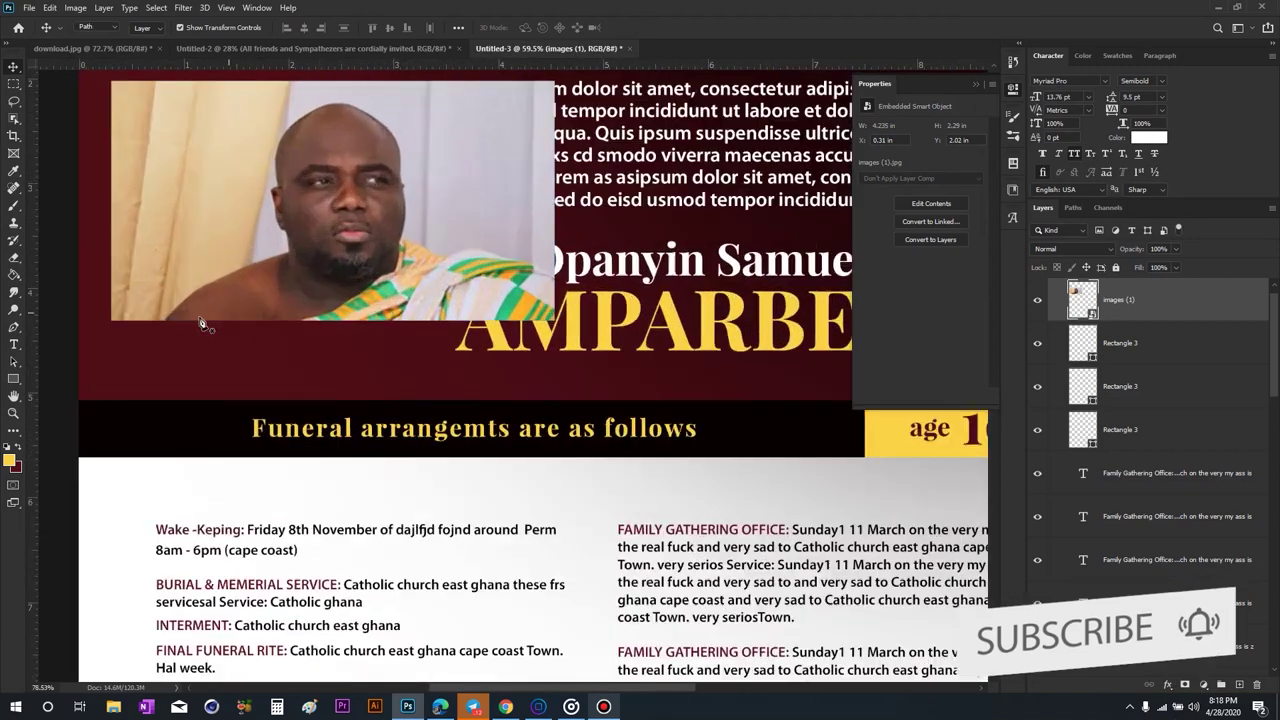
pyautogui.scroll(2, 137, 328)
pyautogui.press('p')
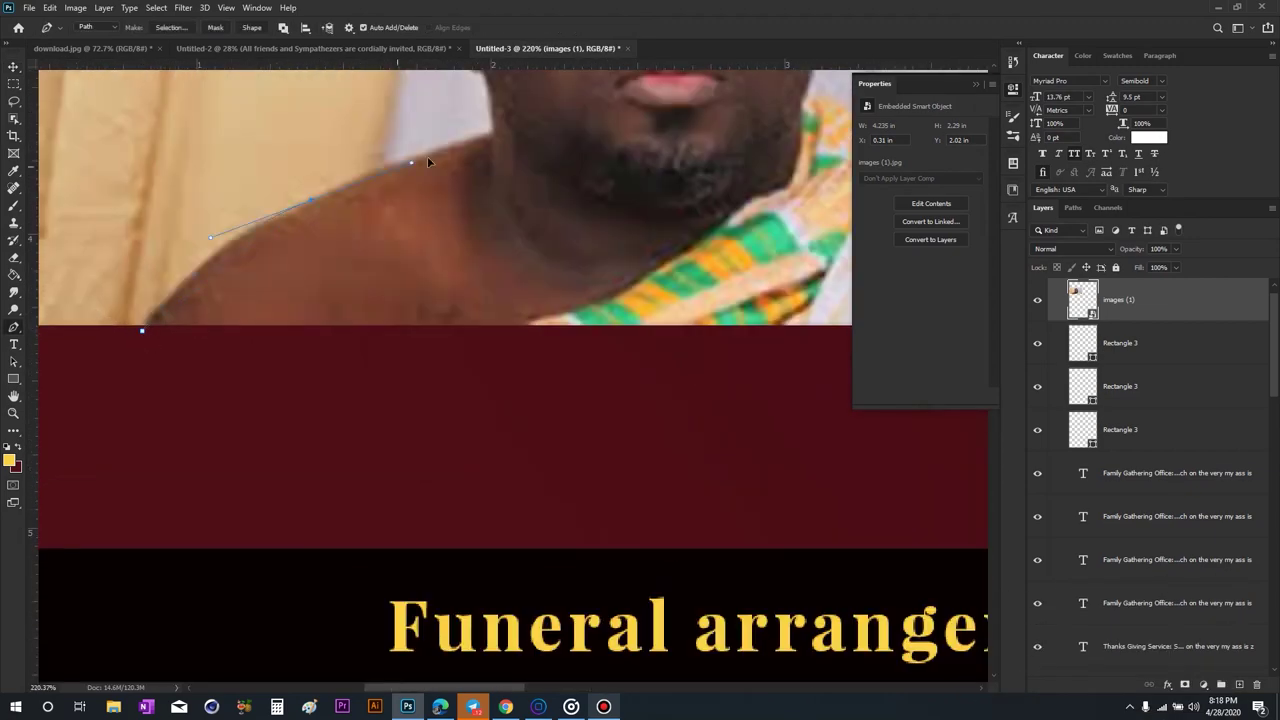
pyautogui.scroll(2, 492, 137)
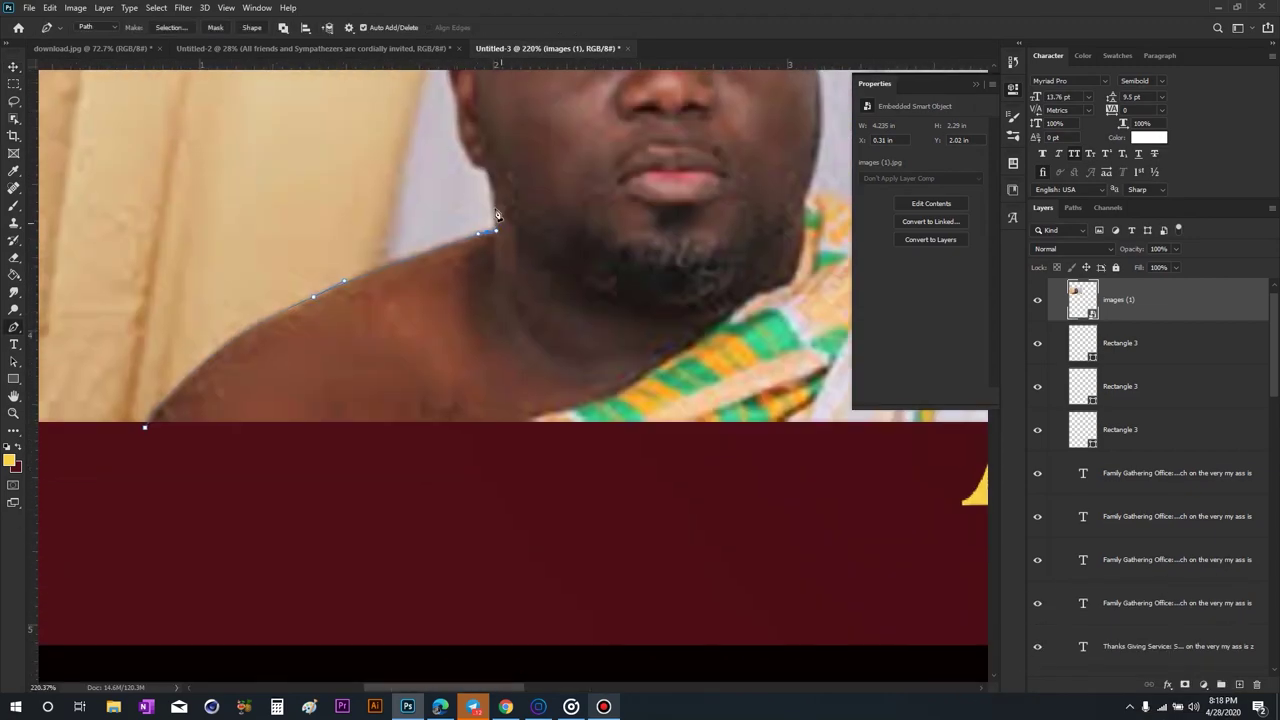
pyautogui.moveTo(484, 152); pyautogui.dragTo(474, 140)
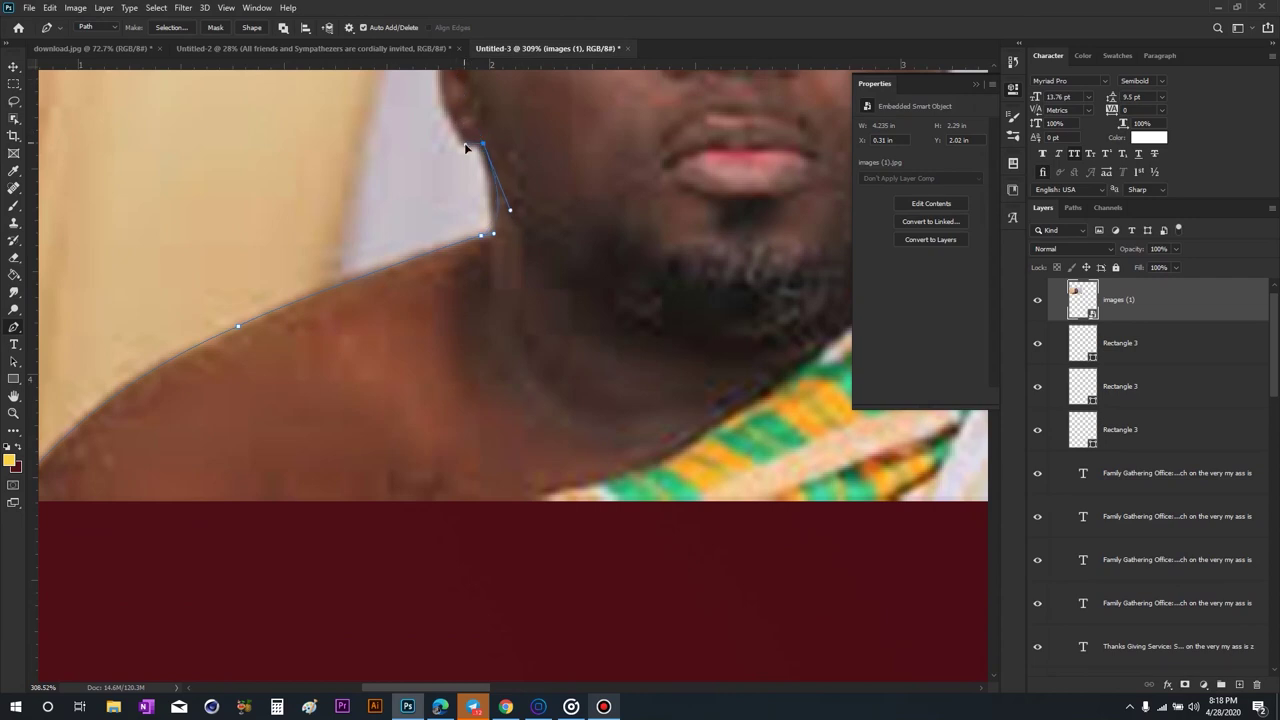
pyautogui.scroll(2, 446, 107)
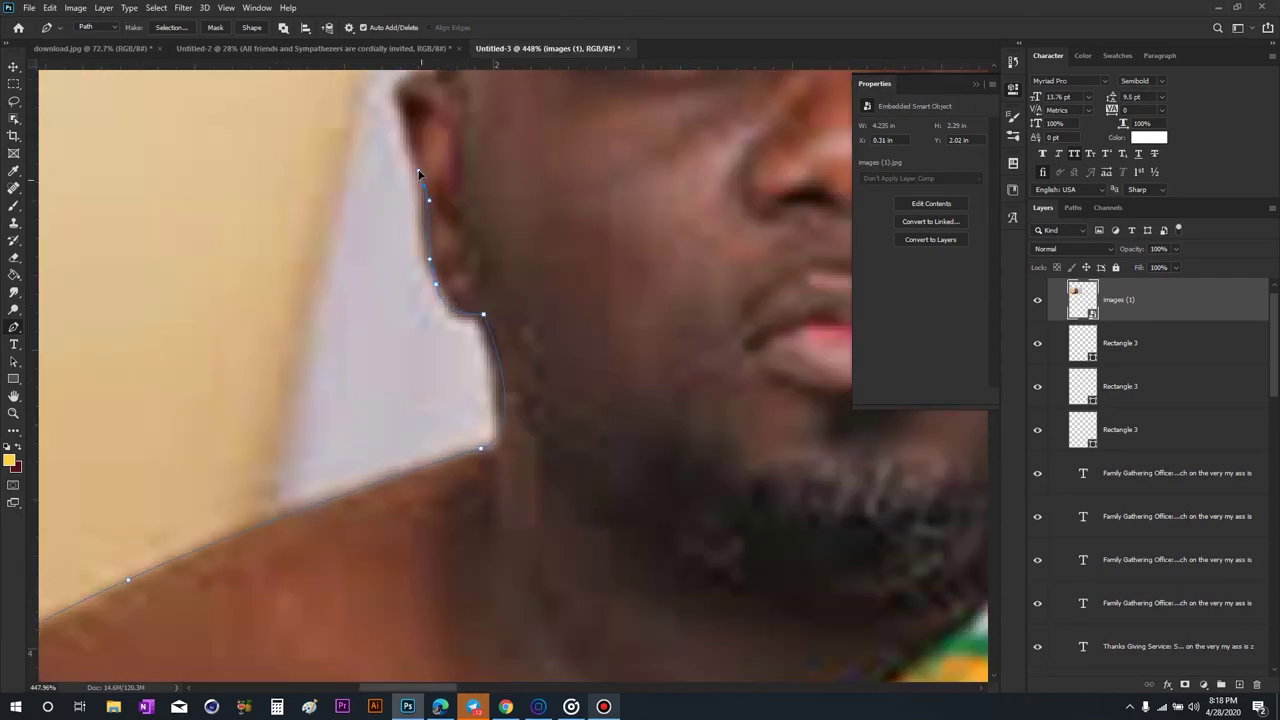
pyautogui.moveTo(397, 118); pyautogui.dragTo(352, 238)
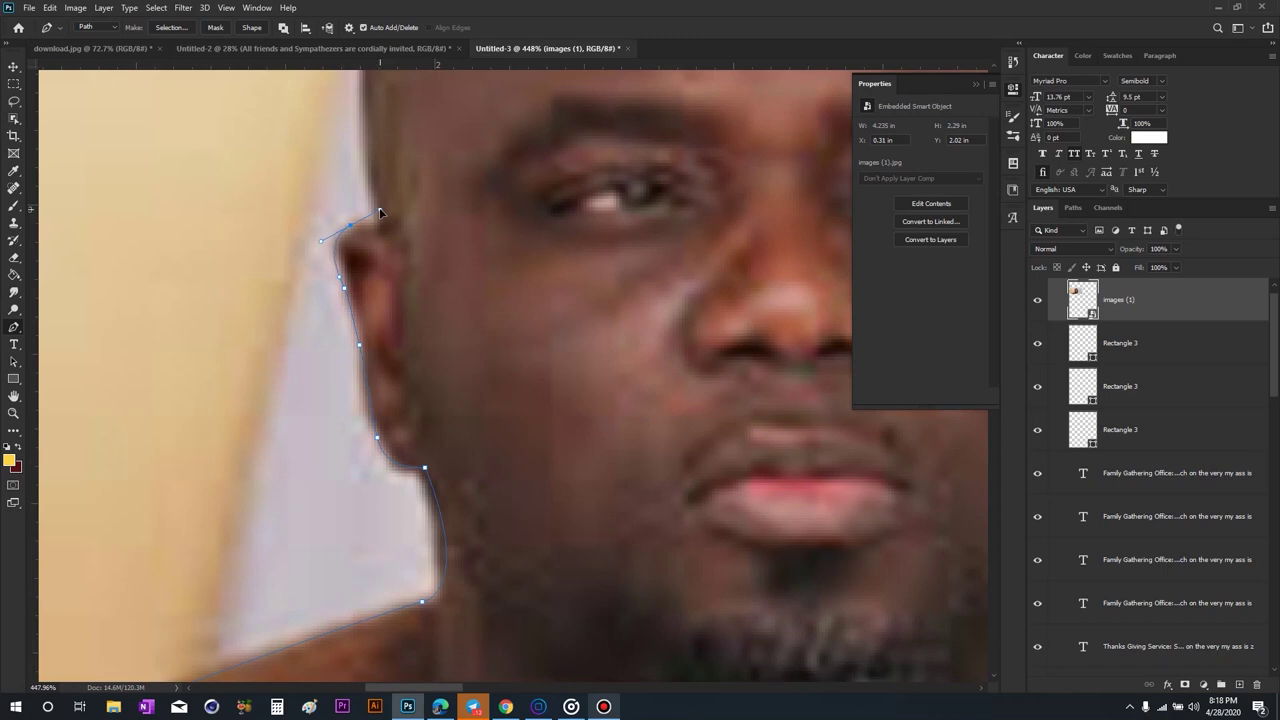
pyautogui.moveTo(392, 135); pyautogui.dragTo(437, 471)
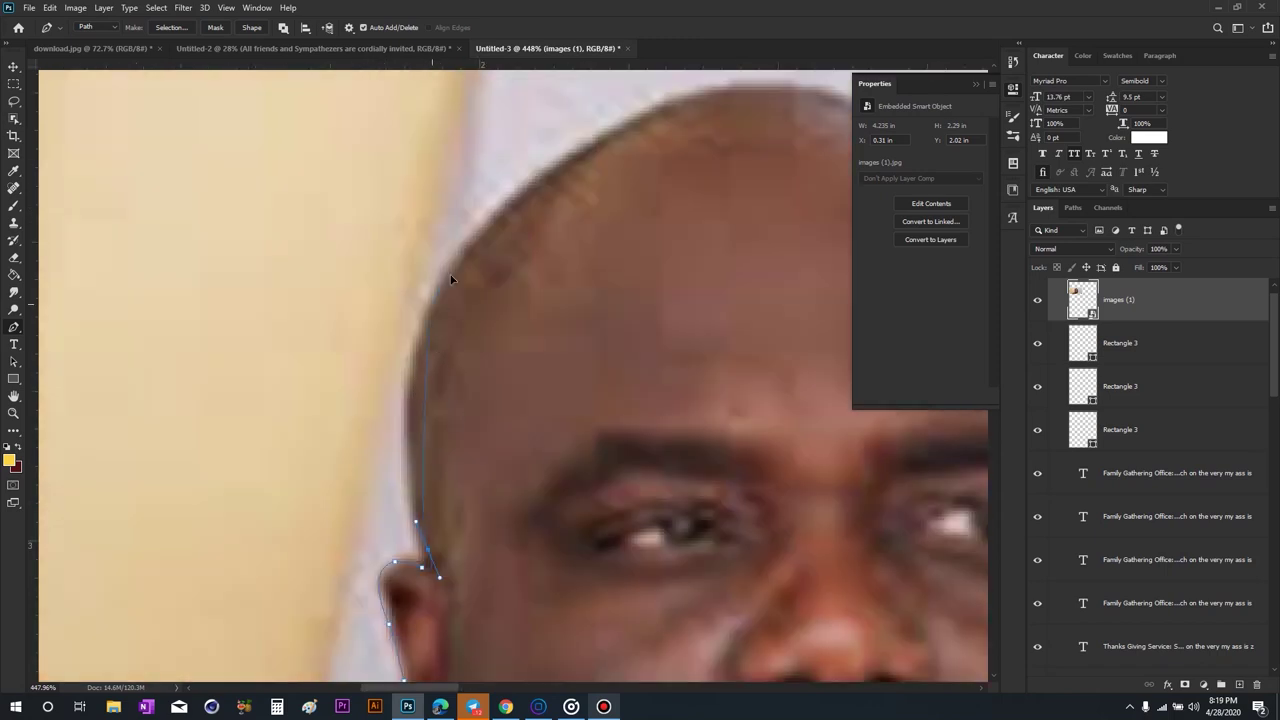
pyautogui.moveTo(574, 238); pyautogui.dragTo(291, 460)
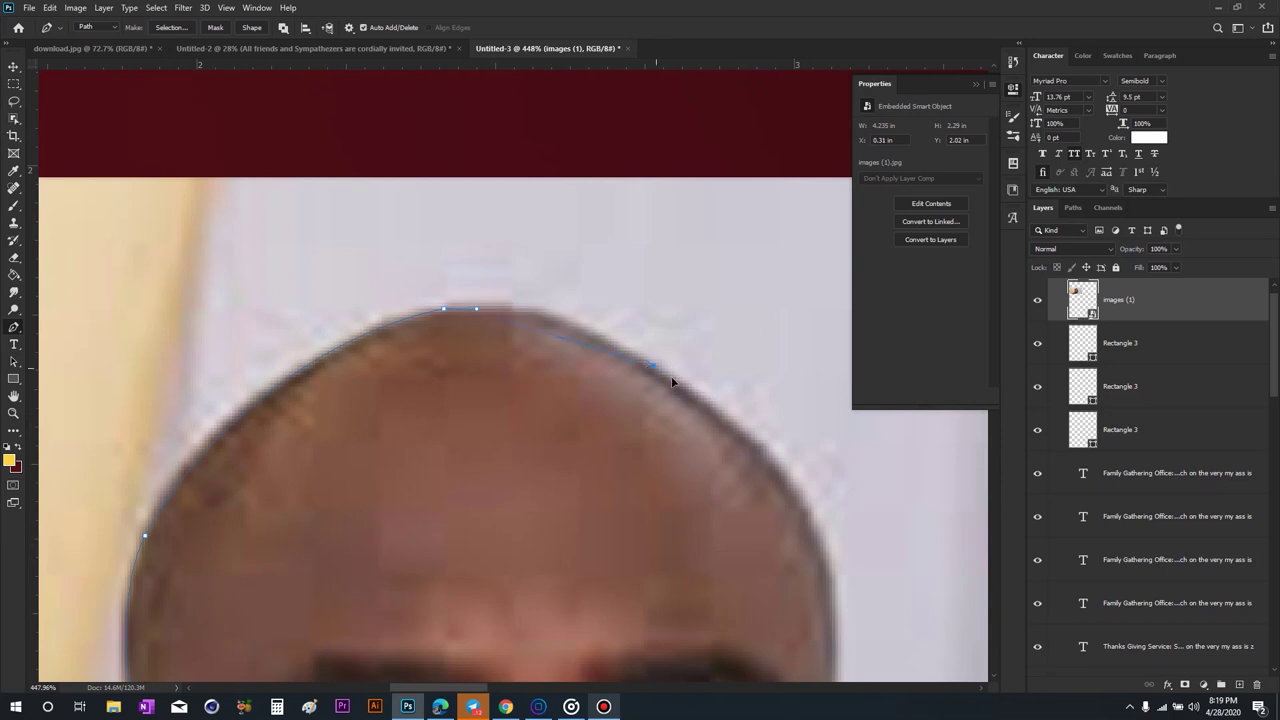
pyautogui.click(732, 430)
pyautogui.moveTo(820, 560); pyautogui.dragTo(604, 414)
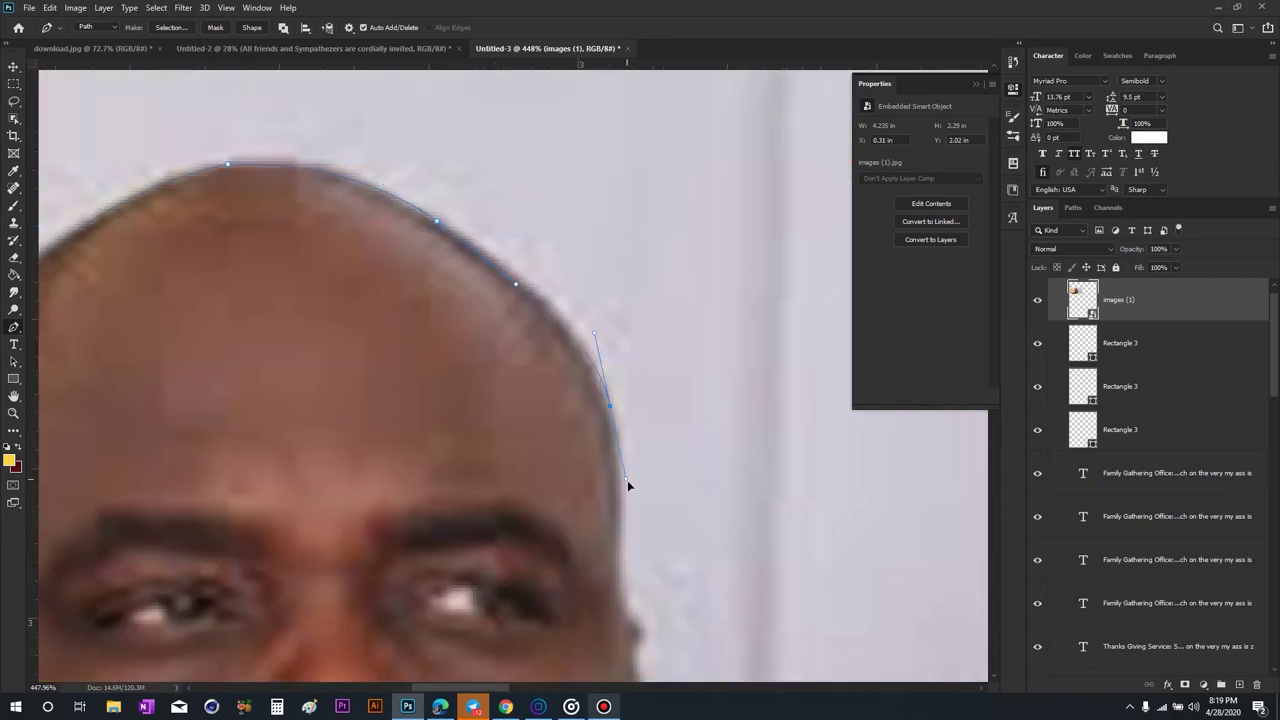
pyautogui.moveTo(626, 483); pyautogui.dragTo(619, 487)
# Finish the path down the face, collar and shoulder, then convert it into a selection.
pyautogui.click(620, 578)
pyautogui.moveTo(620, 578); pyautogui.dragTo(572, 388)
pyautogui.click(585, 468)
pyautogui.moveTo(585, 468); pyautogui.dragTo(567, 241)
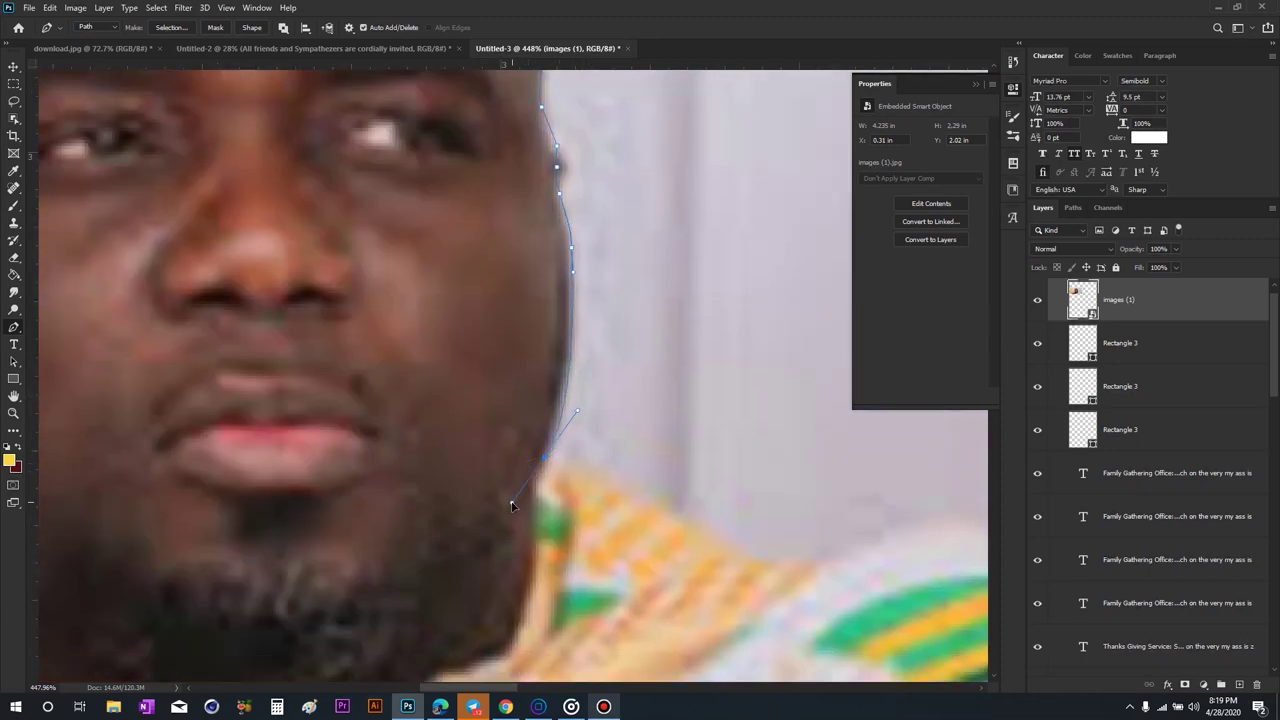
pyautogui.moveTo(736, 549); pyautogui.dragTo(762, 558)
pyautogui.moveTo(854, 568); pyautogui.dragTo(549, 428)
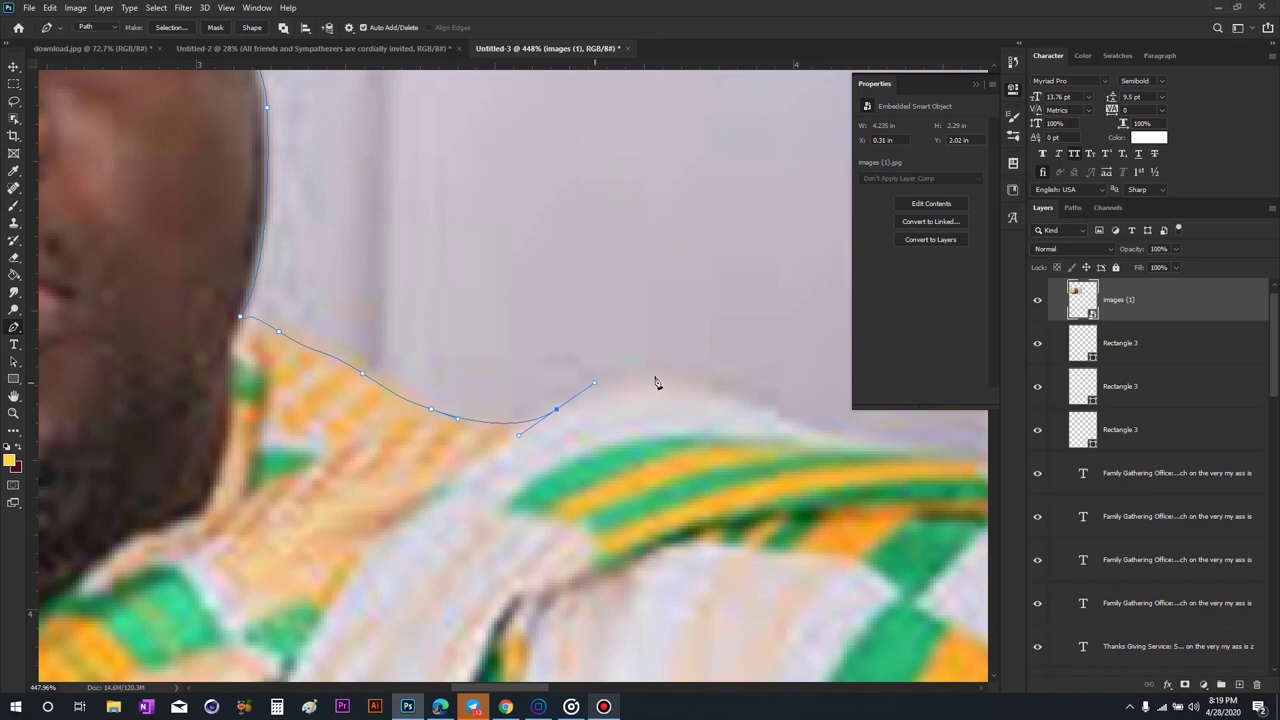
pyautogui.scroll(-3, 457, 434)
pyautogui.scroll(-2, 457, 434)
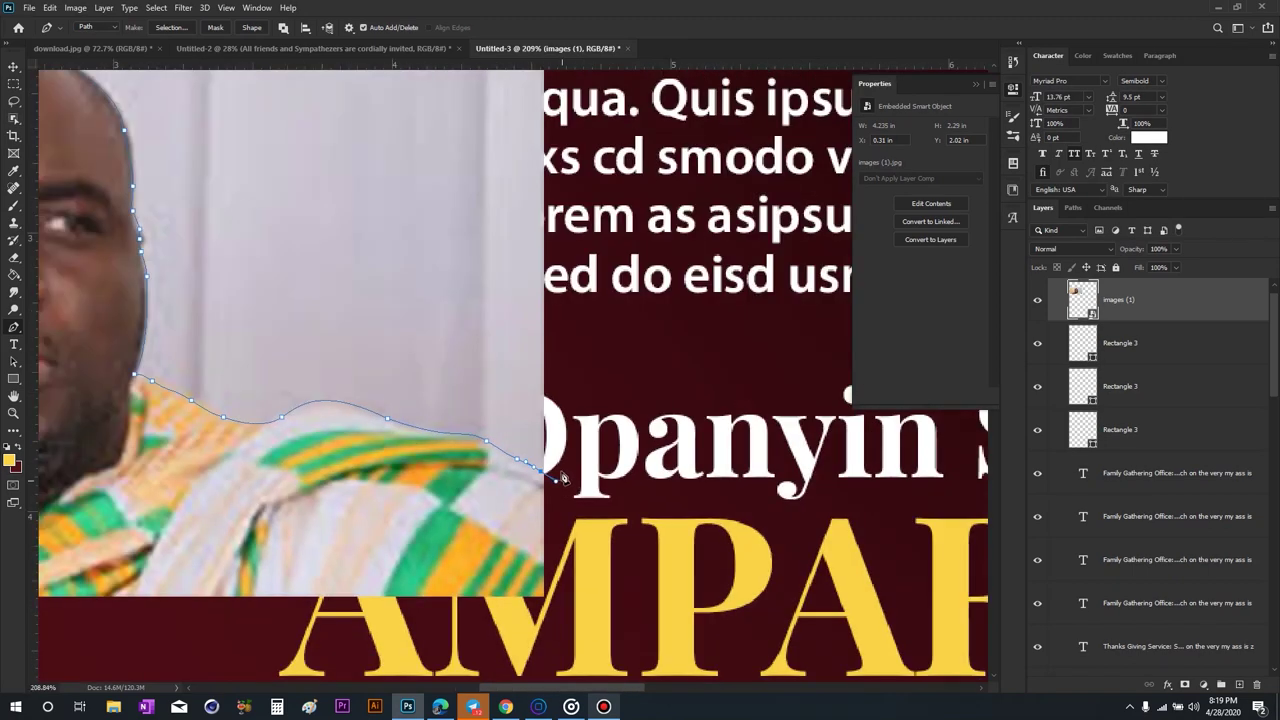
pyautogui.scroll(-2, 600, 330)
pyautogui.scroll(-2, 720, 240)
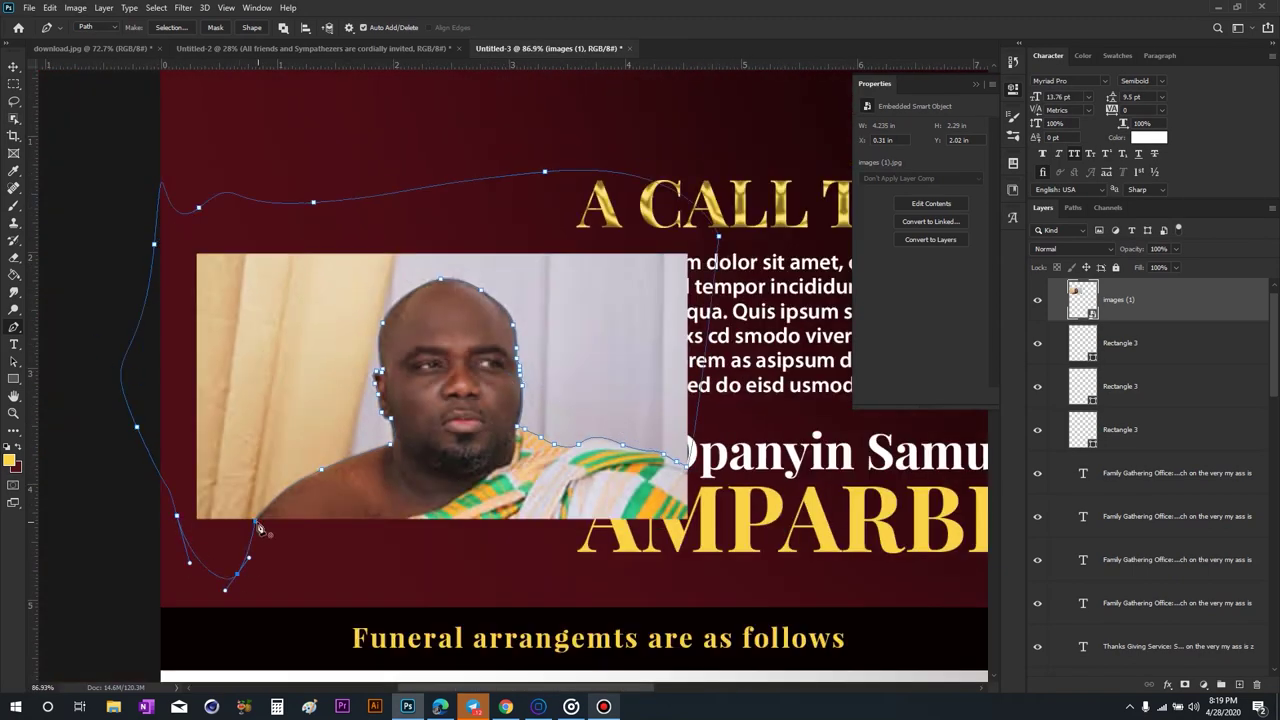
pyautogui.click(162, 28)
pyautogui.click(707, 188)
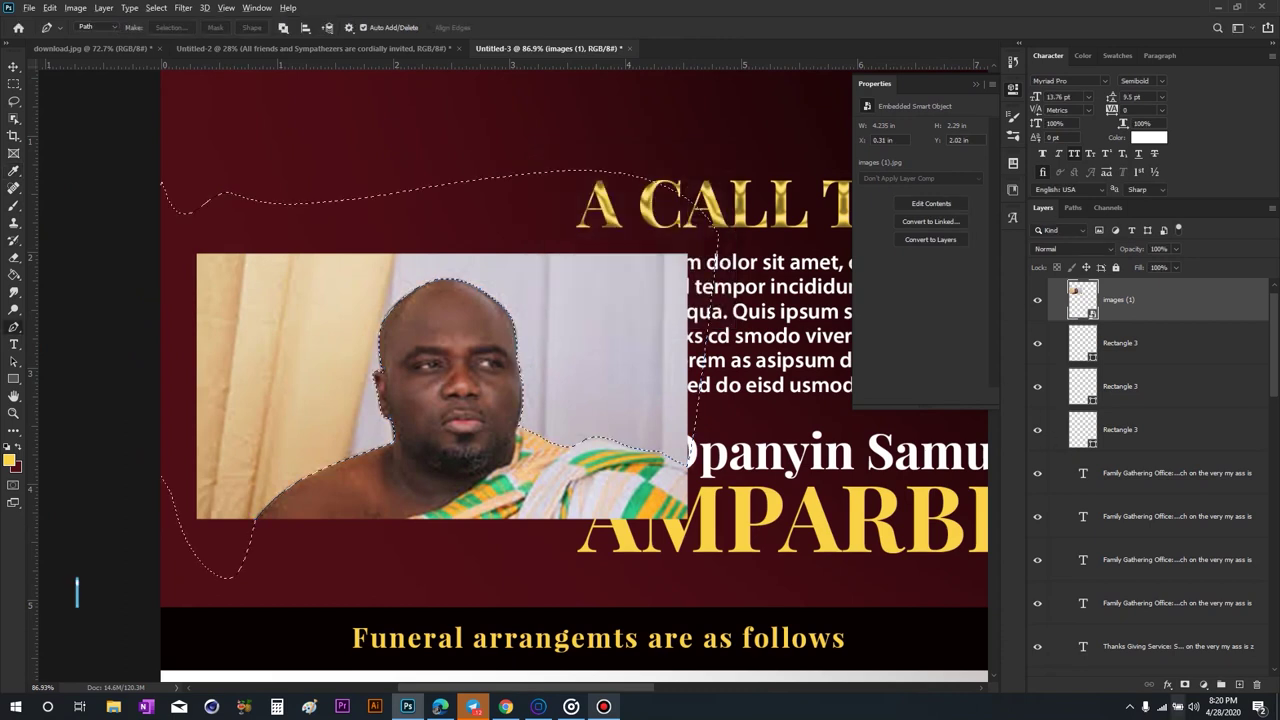
# Mask the photo to the selected man and move the cut-out up and left.
pyautogui.click(1201, 684)
pyautogui.press('v')
pyautogui.moveTo(460, 420); pyautogui.dragTo(392, 385)
# Rasterize the photo and smudge the man's shoulders down toward the black band.
pyautogui.click(1083, 299)
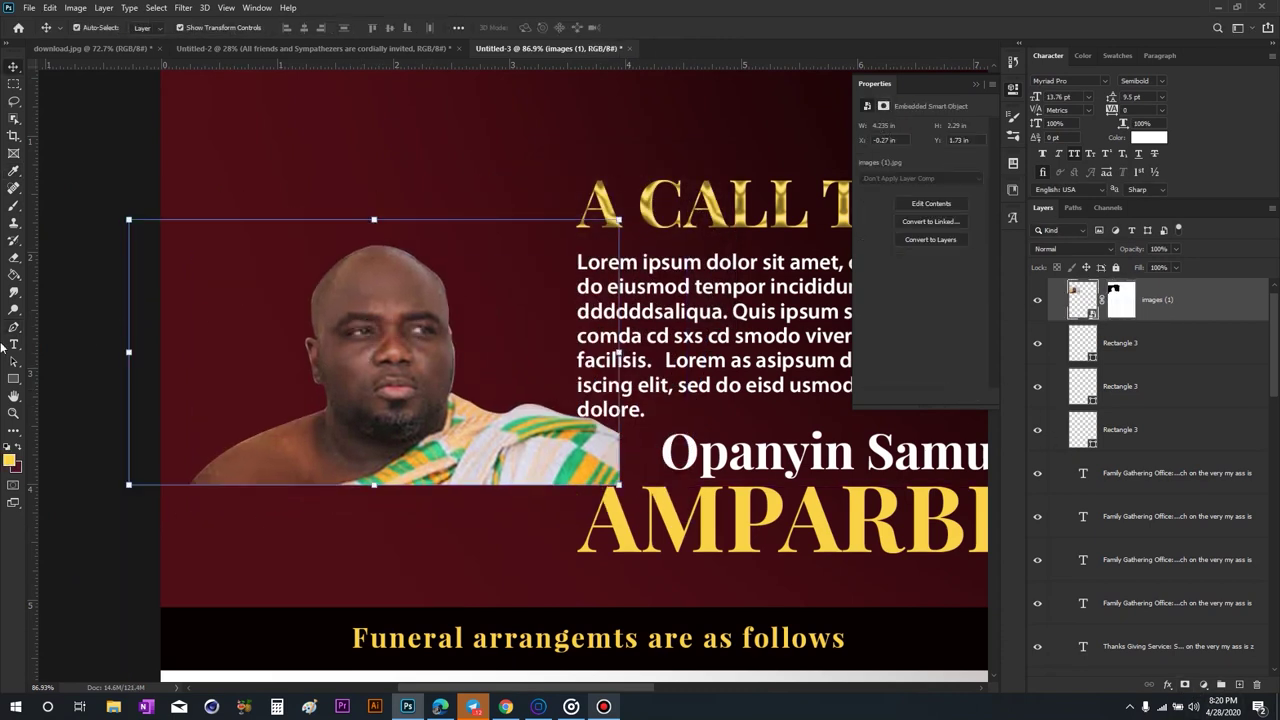
pyautogui.click(14, 292)
pyautogui.click(430, 347)
pyautogui.press('Return')
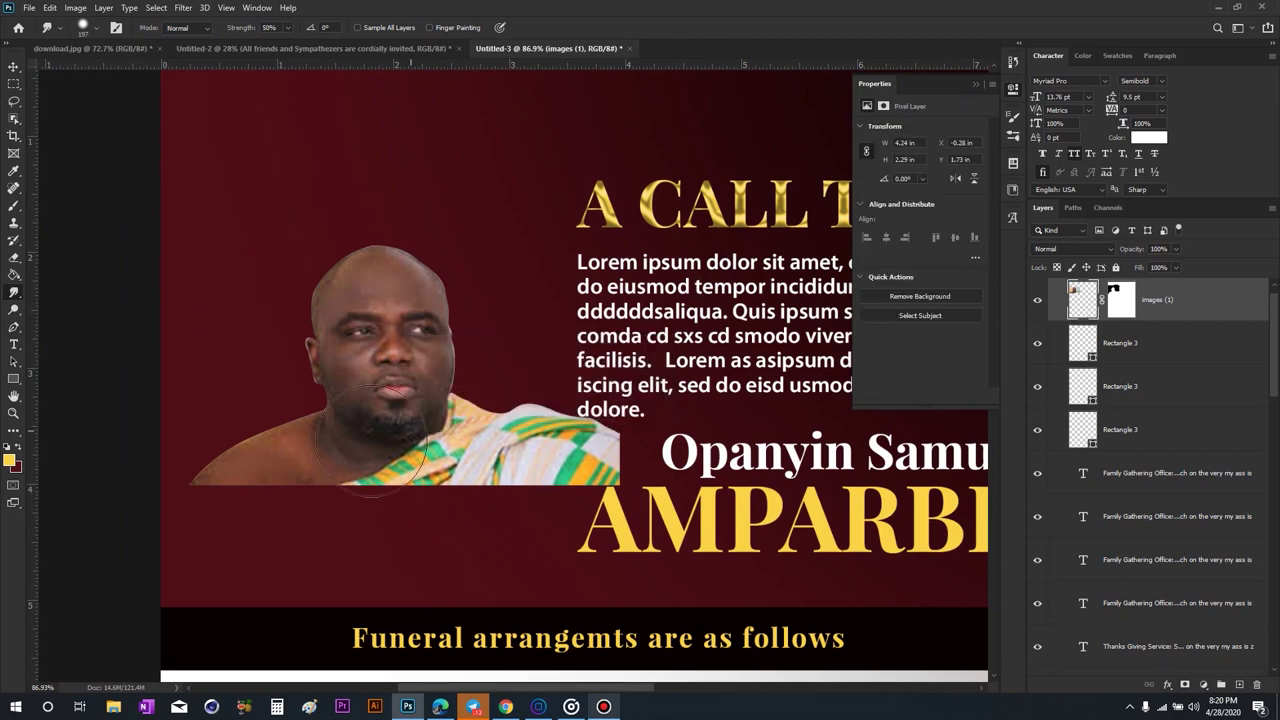
pyautogui.moveTo(232, 537)
pyautogui.mouseDown()
pyautogui.moveTo(223, 529)
pyautogui.moveTo(286, 509)
pyautogui.moveTo(300, 557)
pyautogui.moveTo(388, 525)
pyautogui.moveTo(457, 543)
pyautogui.moveTo(409, 571)
pyautogui.moveTo(558, 508)
pyautogui.moveTo(560, 565)
pyautogui.moveTo(515, 590)
pyautogui.moveTo(337, 560)
pyautogui.moveTo(355, 557)
pyautogui.moveTo(194, 563)
pyautogui.moveTo(251, 537)
pyautogui.moveTo(420, 540)
pyautogui.moveTo(390, 545)
pyautogui.moveTo(600, 520)
pyautogui.mouseUp()
# Move the portrait higher up in the maroon header.
pyautogui.scroll(-2, 310, 355)
pyautogui.press('v')
pyautogui.moveTo(390, 305); pyautogui.dragTo(384, 267)
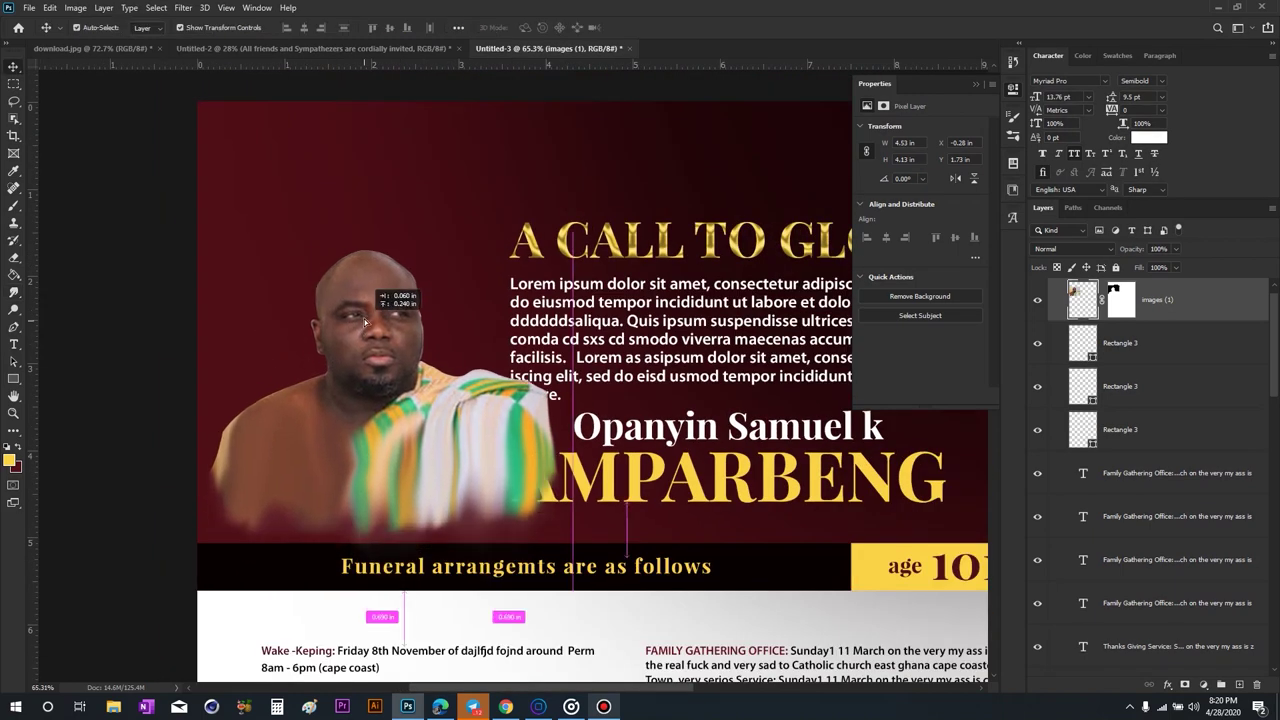
# Paint the portrait's mask with a large soft black brush to fade its lower edges.
pyautogui.click(1121, 299)
pyautogui.press('b')
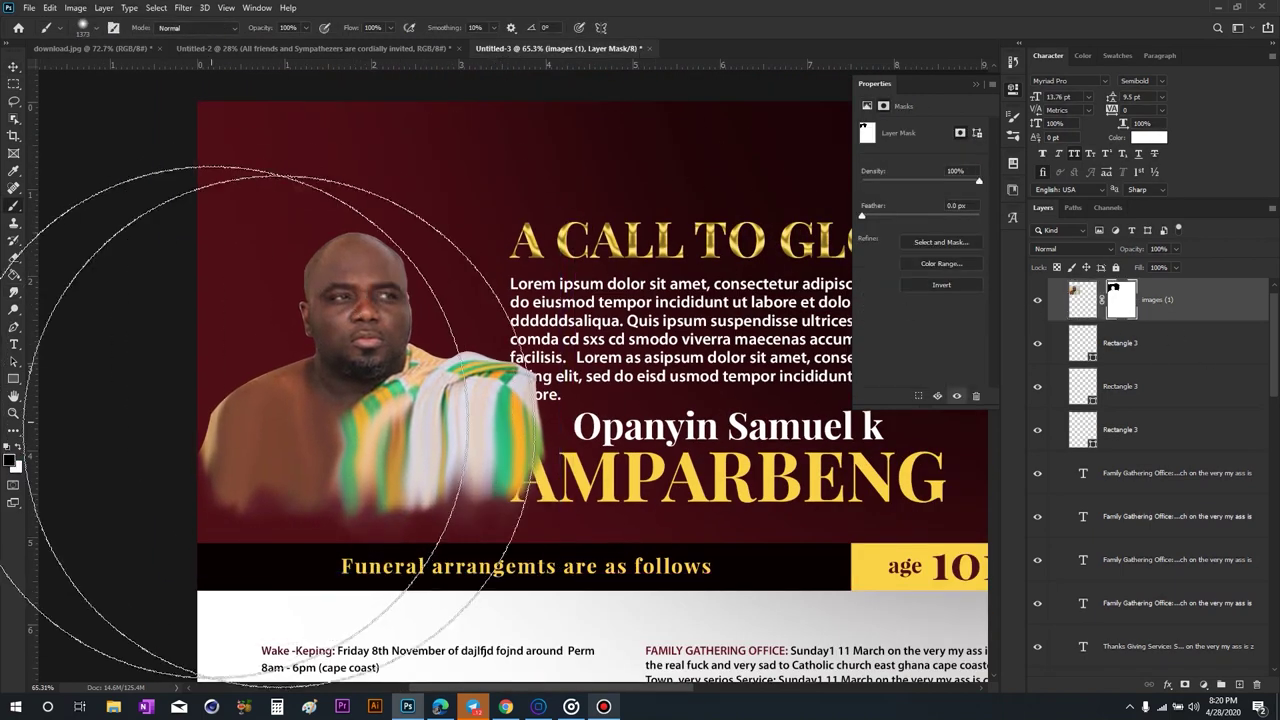
pyautogui.moveTo(566, 382); pyautogui.dragTo(396, 450)
pyautogui.moveTo(514, 457)
pyautogui.mouseDown()
pyautogui.moveTo(600, 450)
pyautogui.moveTo(590, 455)
pyautogui.moveTo(540, 370)
pyautogui.moveTo(430, 430)
pyautogui.moveTo(286, 557)
pyautogui.moveTo(340, 560)
pyautogui.moveTo(570, 427)
pyautogui.moveTo(470, 430)
pyautogui.mouseUp()
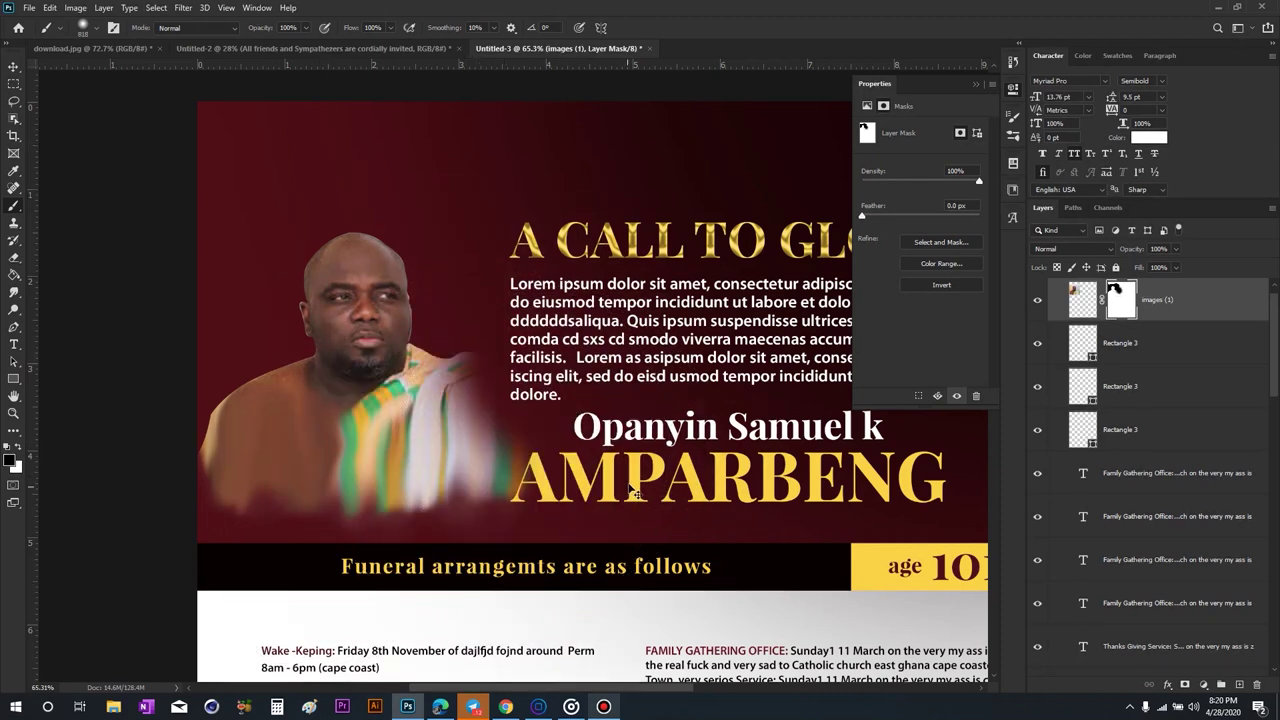
pyautogui.moveTo(500, 560); pyautogui.dragTo(337, 570)
pyautogui.hotkey('ctrl', 'z')
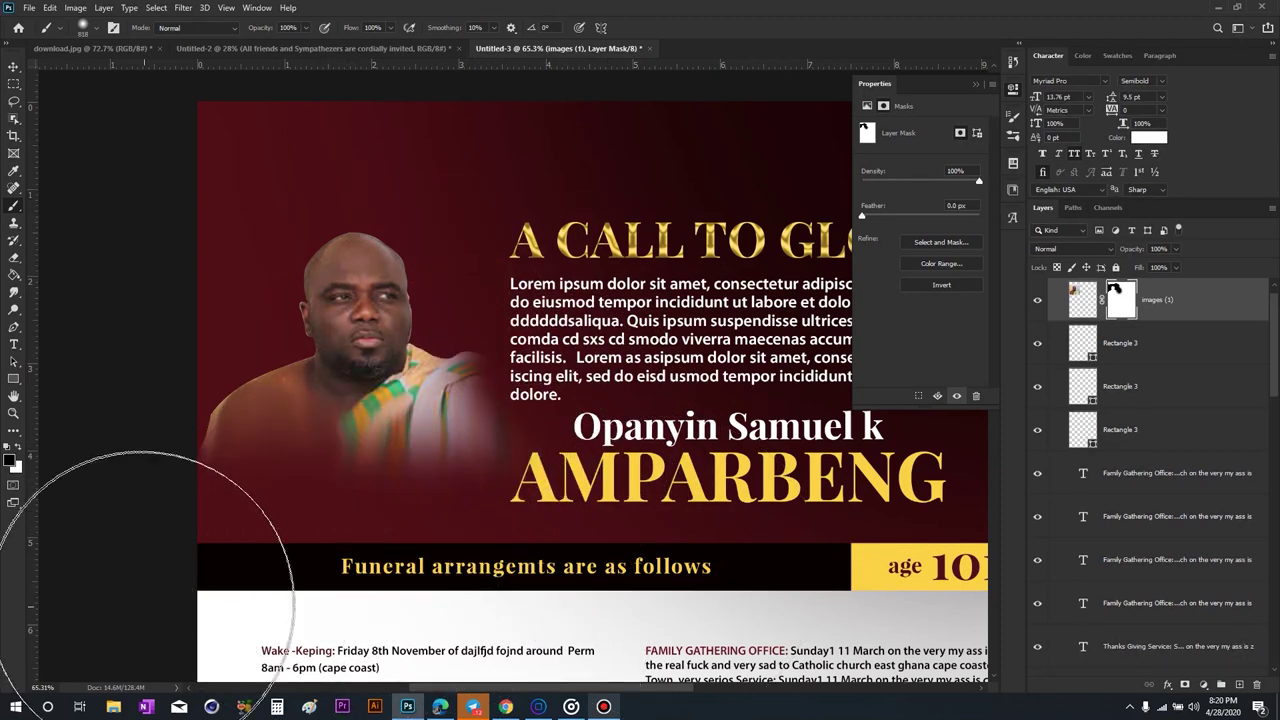
# Scale the portrait up slightly and shift it right, then fit the poster in view.
pyautogui.scroll(-3, 565, 495)
pyautogui.press('v')
pyautogui.hotkey('ctrl', 't')
pyautogui.moveTo(505, 450); pyautogui.dragTo(530, 455)
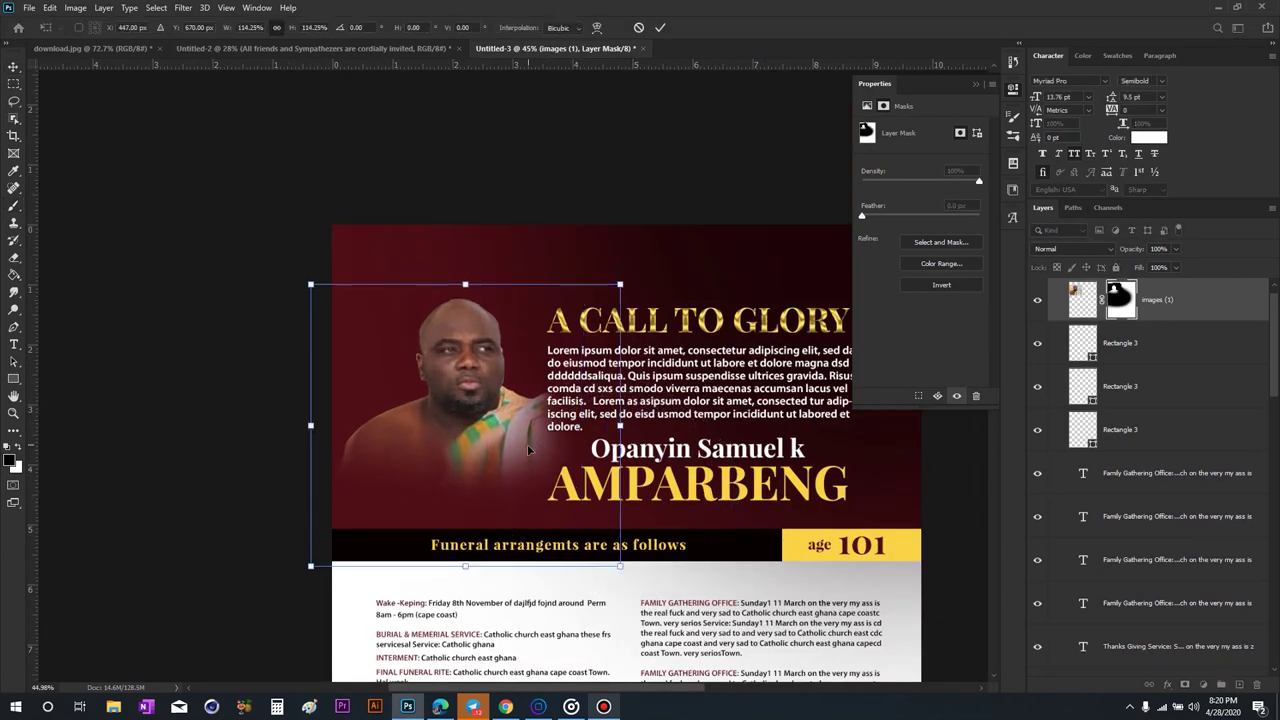
pyautogui.press('Return')
pyautogui.click(237, 219)
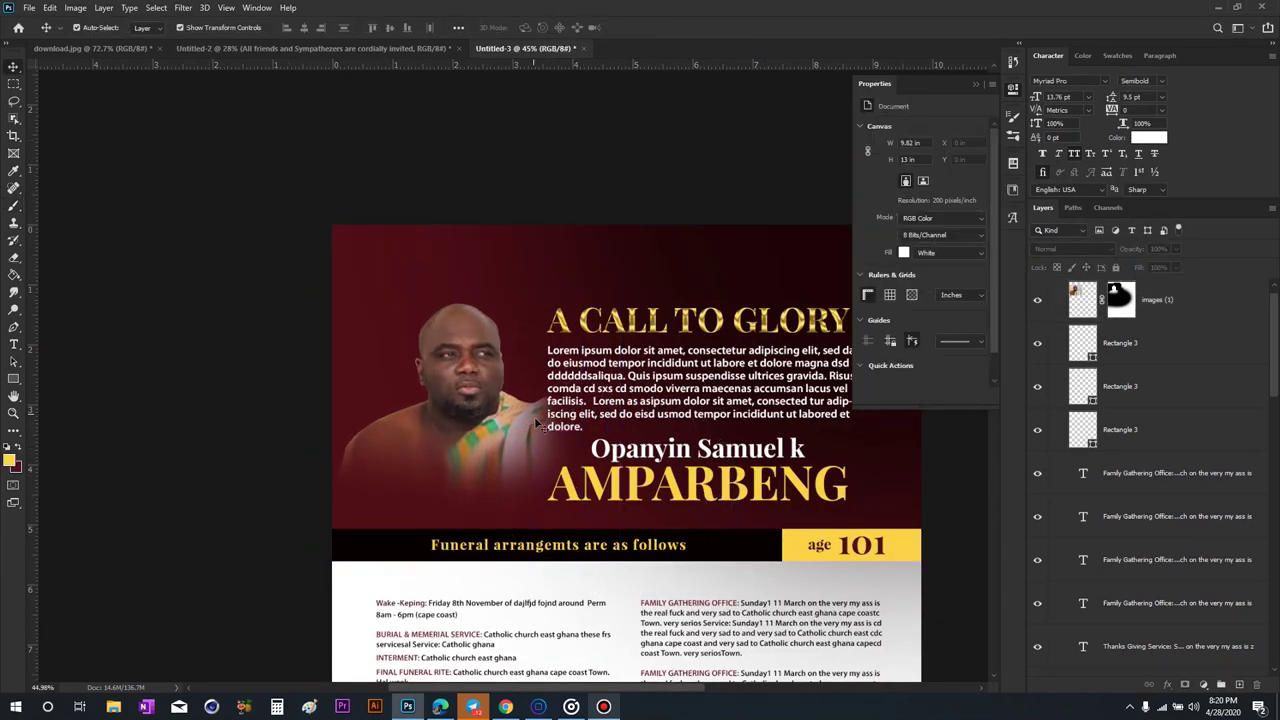
pyautogui.hotkey('ctrl', '0')
pyautogui.click(437, 283)
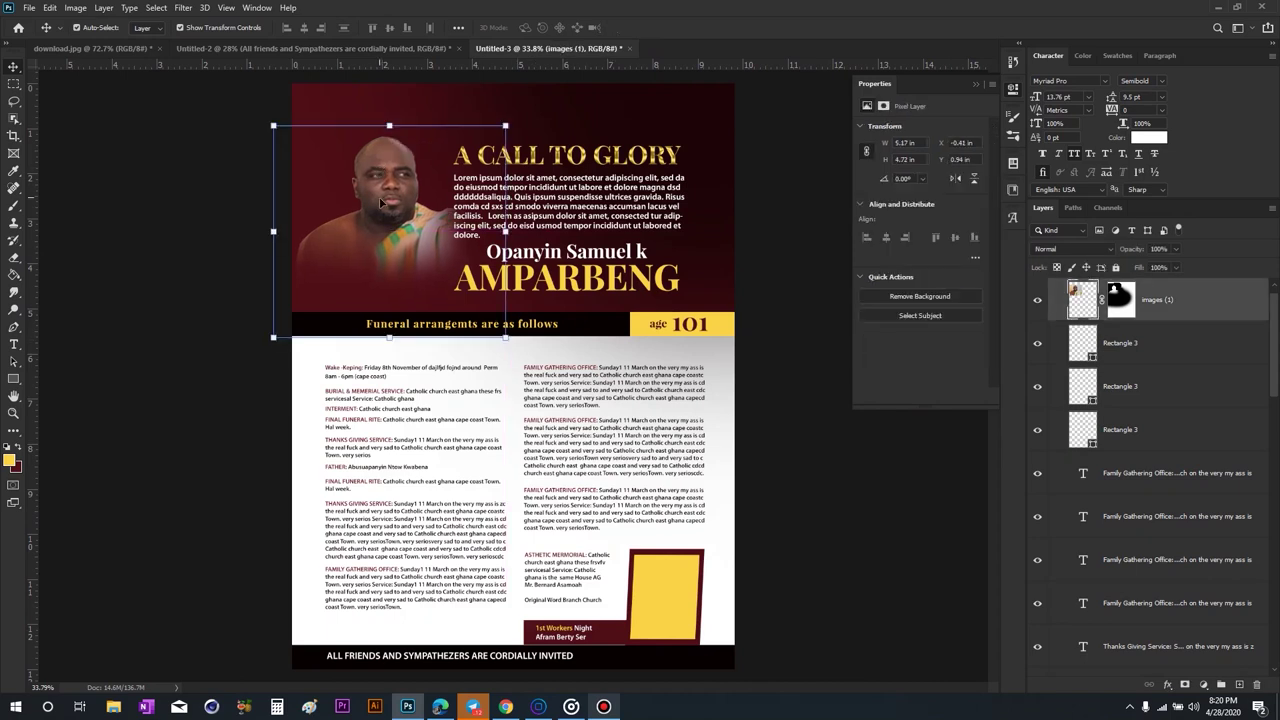
# Select the headline text layers and shrink the text block from the left.
pyautogui.scroll(-2, 300, 195)
pyautogui.click(277, 197)
pyautogui.hotkey('ctrl', '0')
pyautogui.moveTo(465, 118); pyautogui.dragTo(503, 172)
pyautogui.moveTo(588, 295); pyautogui.dragTo(588, 295)
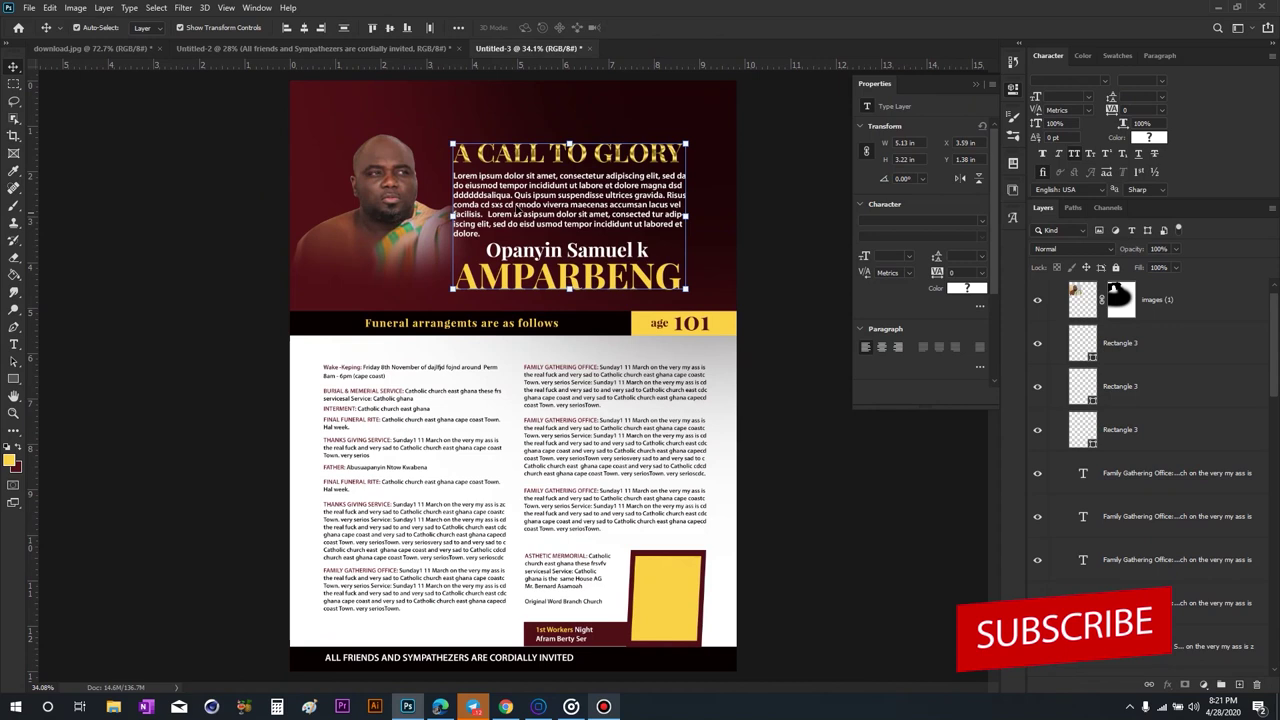
pyautogui.hotkey('ctrl', 't')
pyautogui.moveTo(459, 214); pyautogui.dragTo(476, 214)
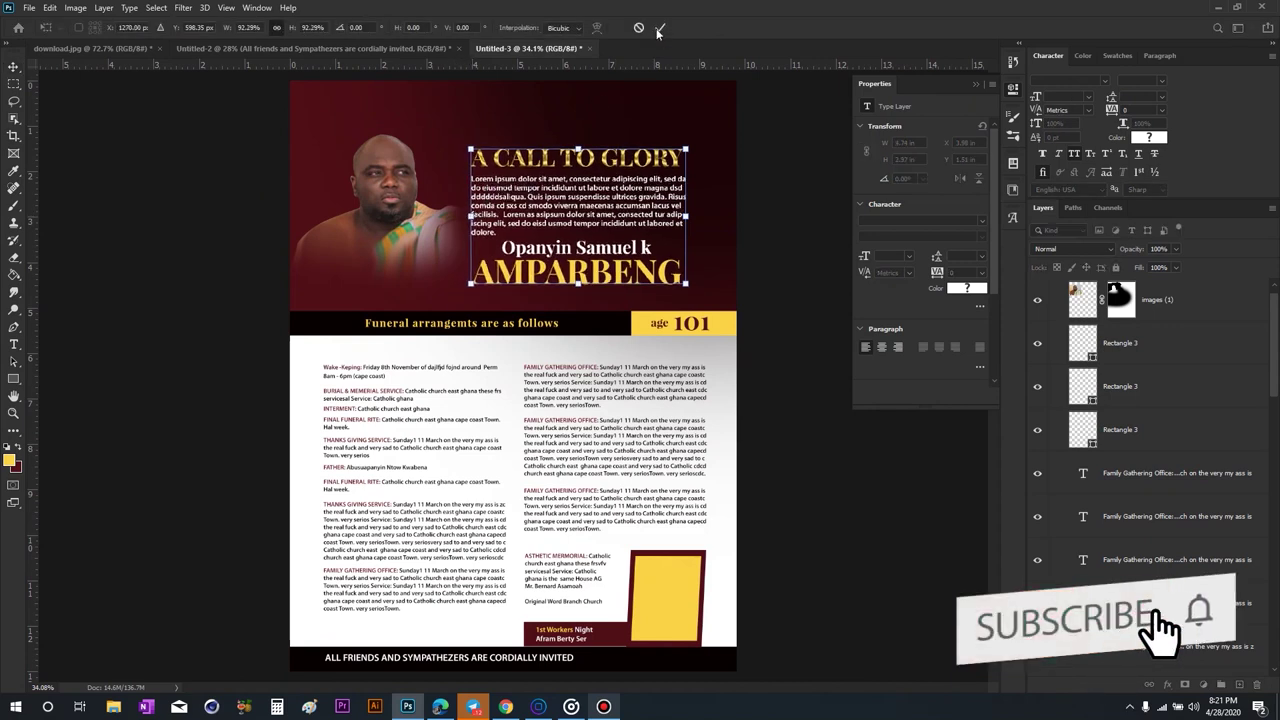
pyautogui.press('Return')
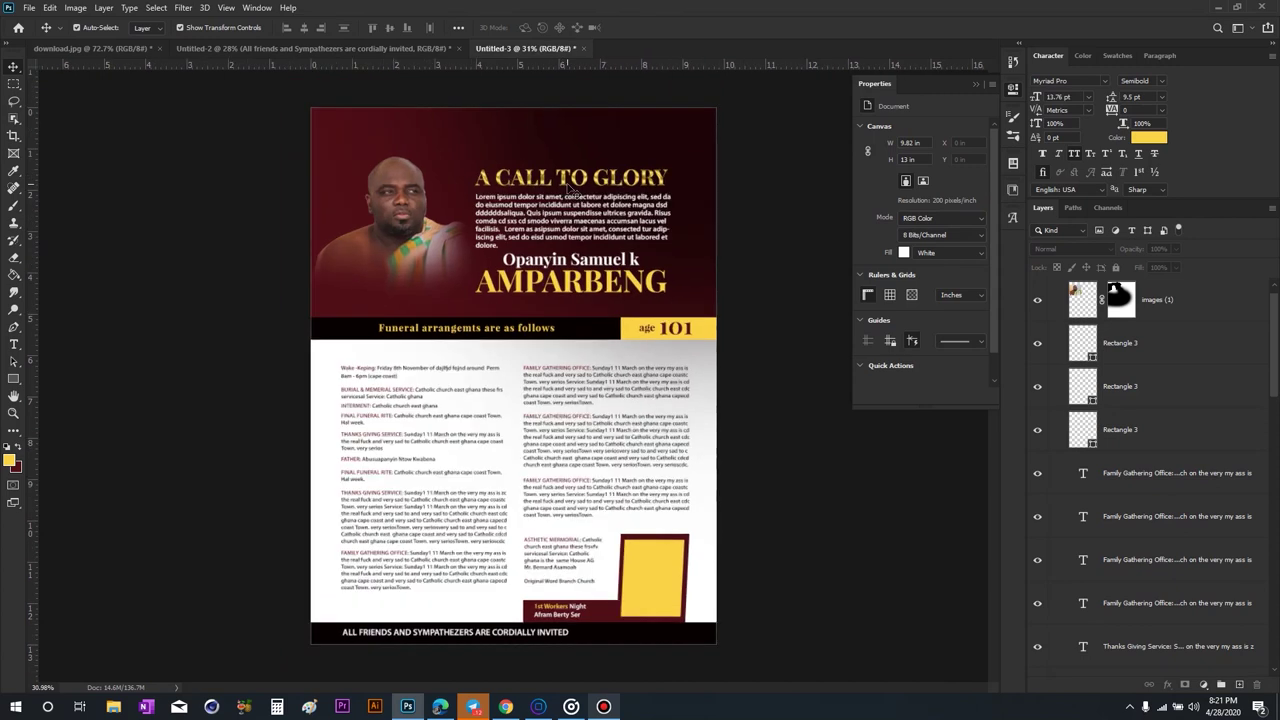
# Shift and widen the header text group, and raise the 'A Call to Glory' title slightly.
pyautogui.scroll(1, 572, 190)
pyautogui.moveTo(458, 120)
pyautogui.mouseDown()
pyautogui.moveTo(583, 246)
pyautogui.moveTo(373, 157)
pyautogui.mouseUp()
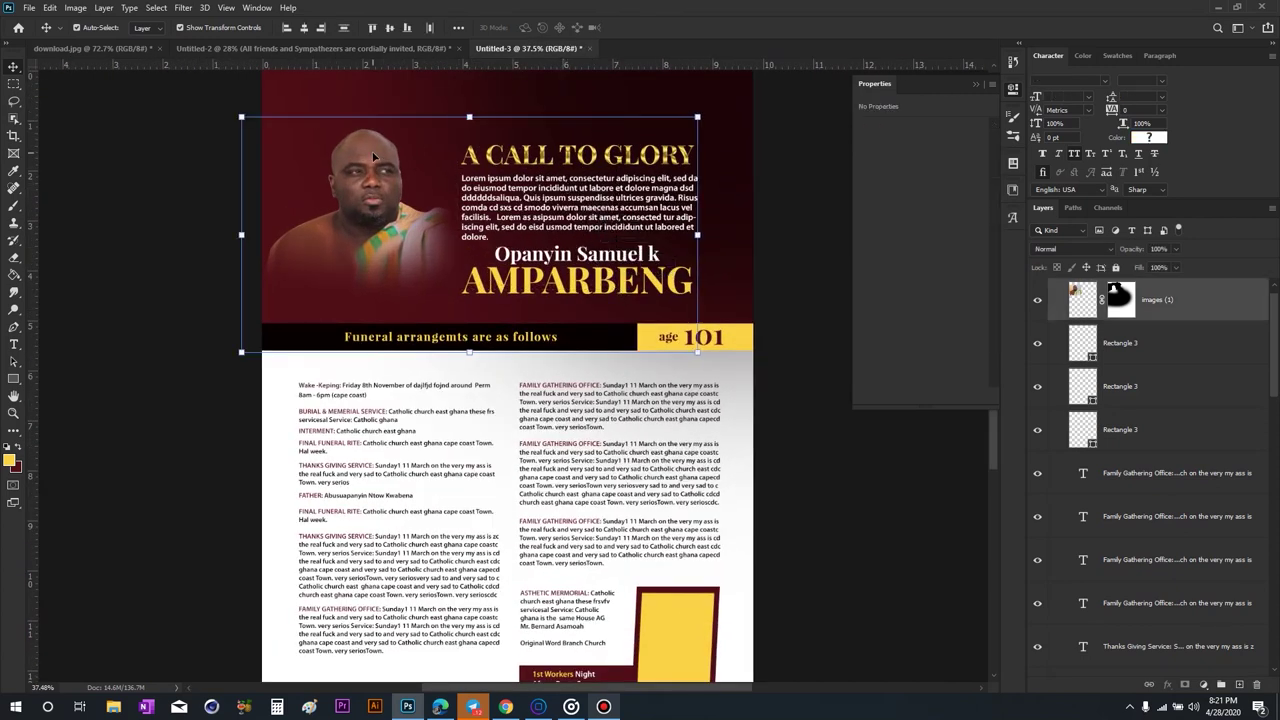
pyautogui.moveTo(518, 171); pyautogui.dragTo(541, 166)
pyautogui.moveTo(708, 216); pyautogui.dragTo(724, 218)
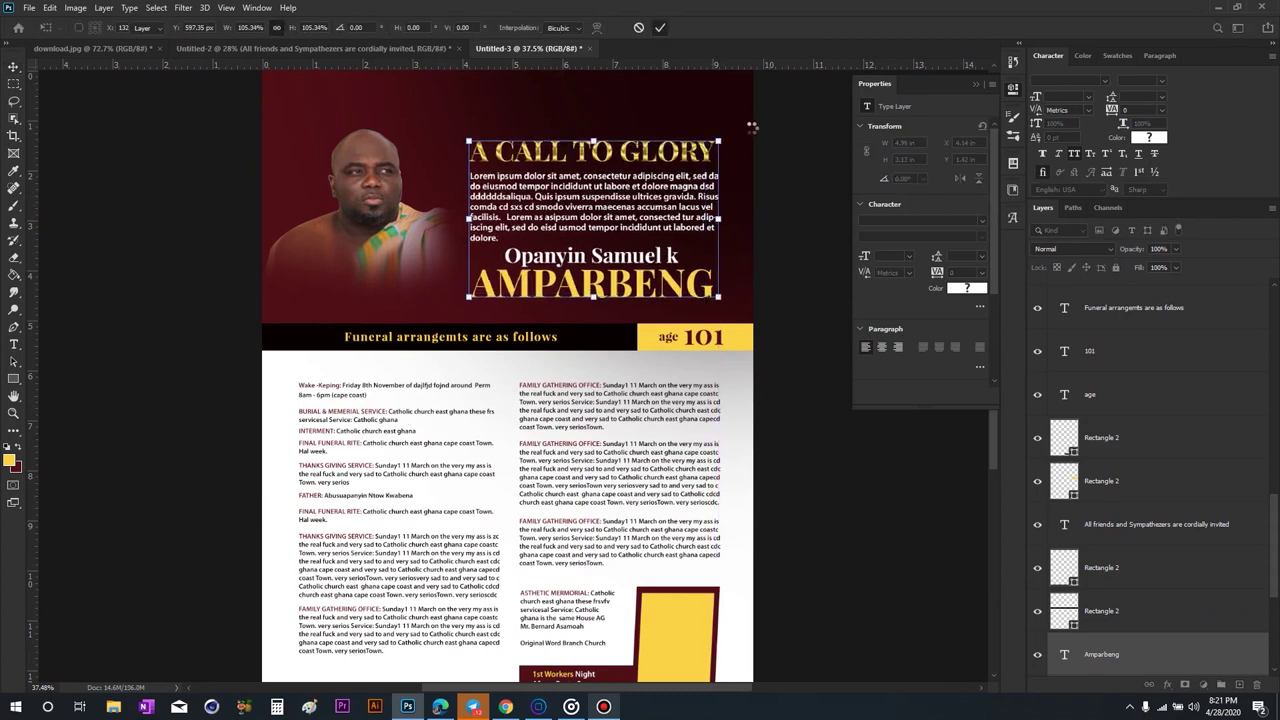
pyautogui.press('Return')
pyautogui.hotkey('ctrl', '0')
pyautogui.moveTo(603, 178); pyautogui.dragTo(603, 172)
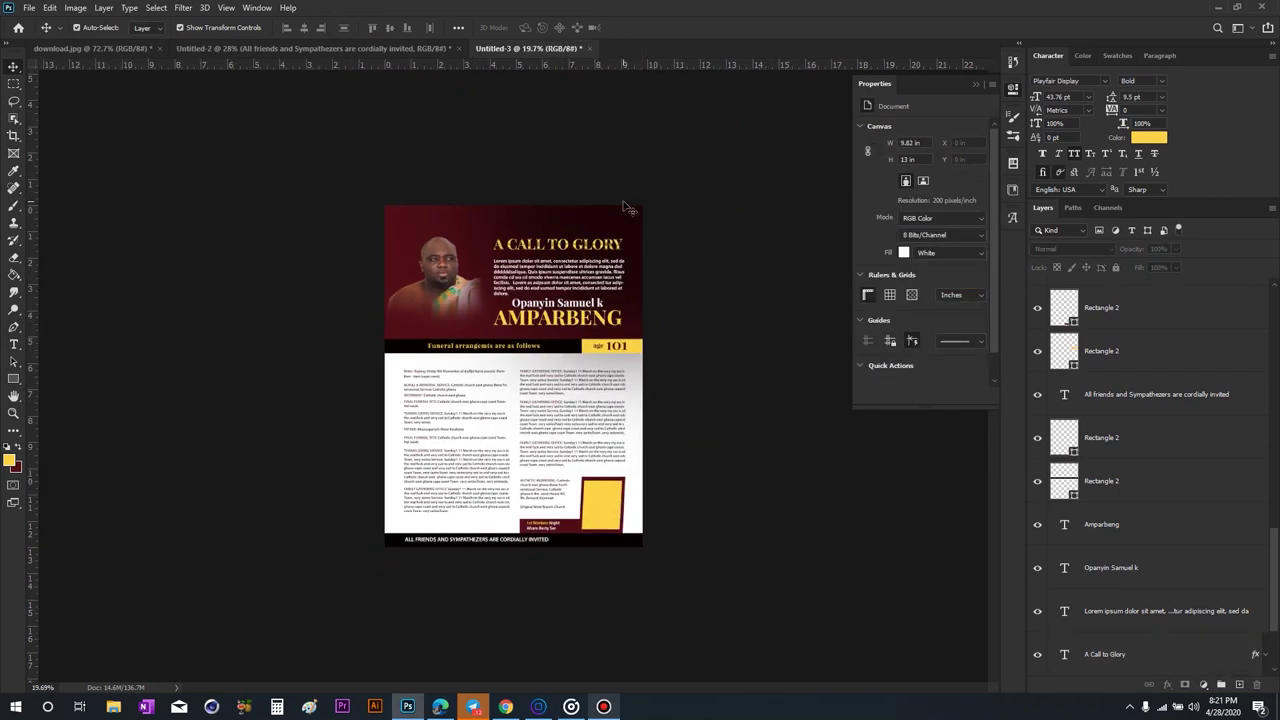
# Enlarge the portrait to about 115%, nudge it, and copy it down to the lower right.
pyautogui.moveTo(414, 182); pyautogui.dragTo(415, 199)
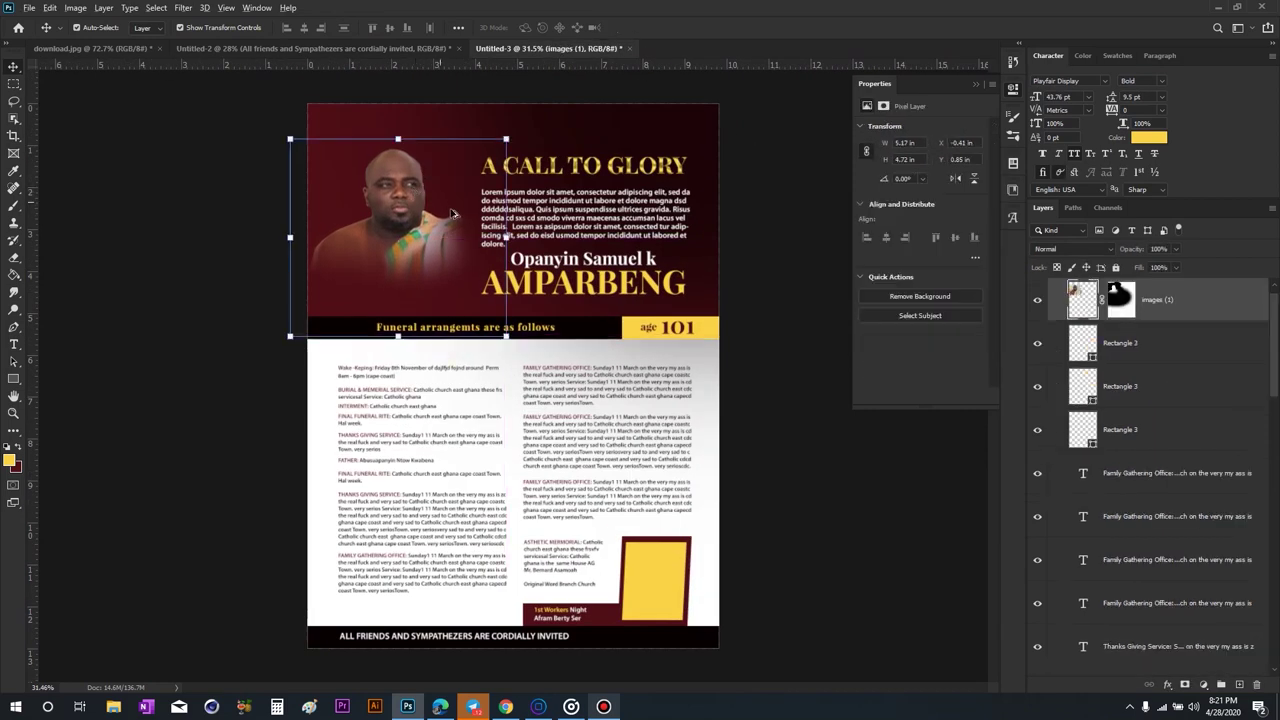
pyautogui.moveTo(506, 236); pyautogui.dragTo(521, 237)
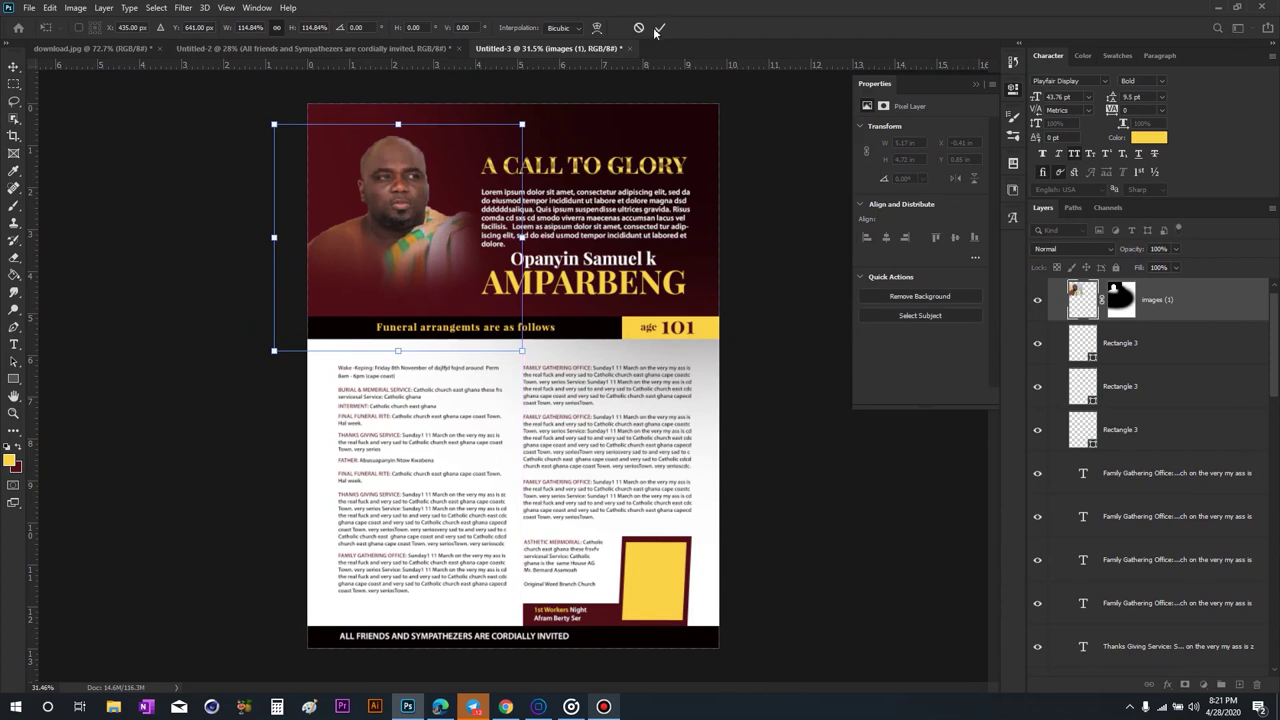
pyautogui.press('Return')
pyautogui.moveTo(452, 284); pyautogui.dragTo(463, 290)
pyautogui.scroll(-1, 463, 290)
pyautogui.click(535, 96)
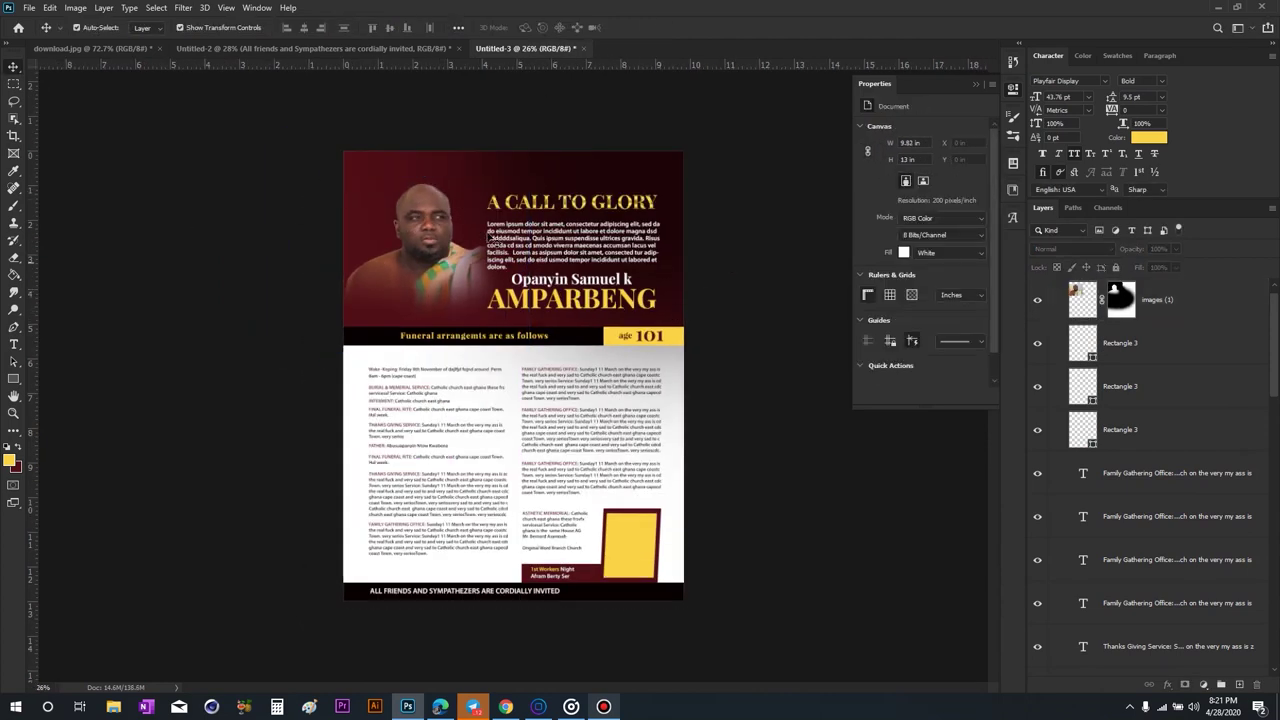
pyautogui.moveTo(458, 224); pyautogui.dragTo(658, 538)
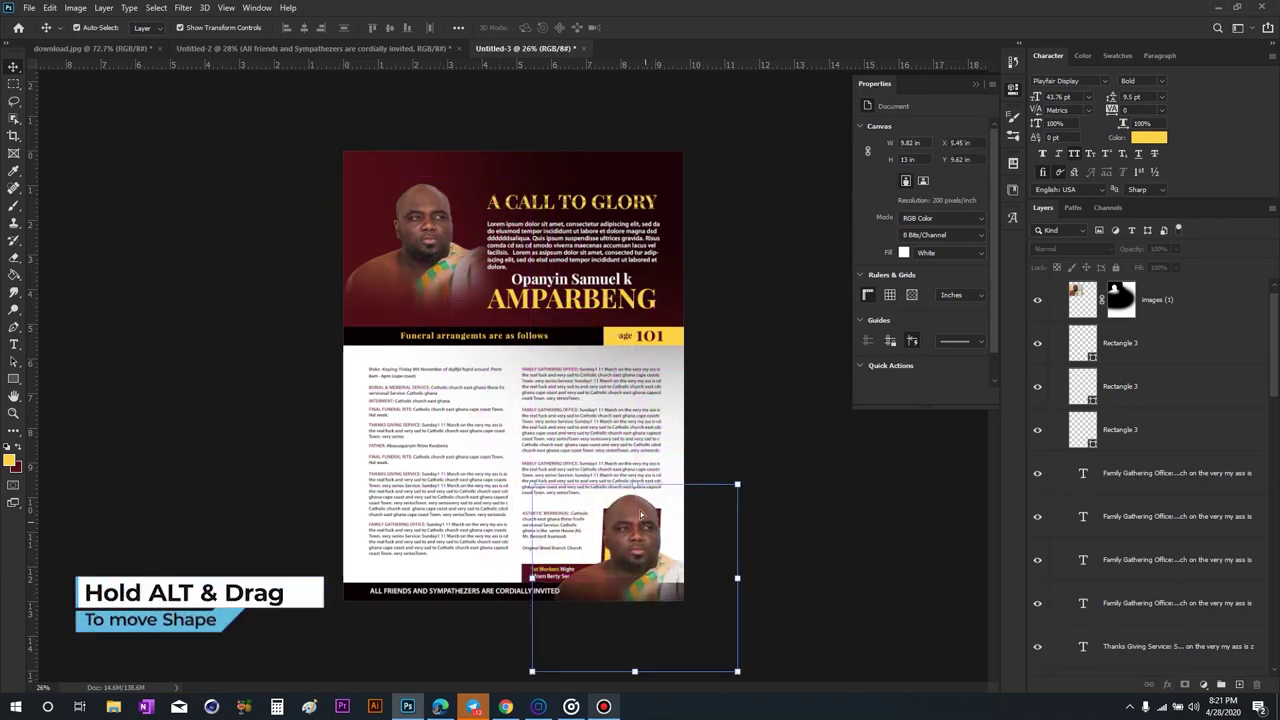
# Shrink the copied portrait and fit it into the yellow frame.
pyautogui.scroll(1, 546, 306)
pyautogui.scroll(-2, 546, 306)
pyautogui.scroll(1, 608, 269)
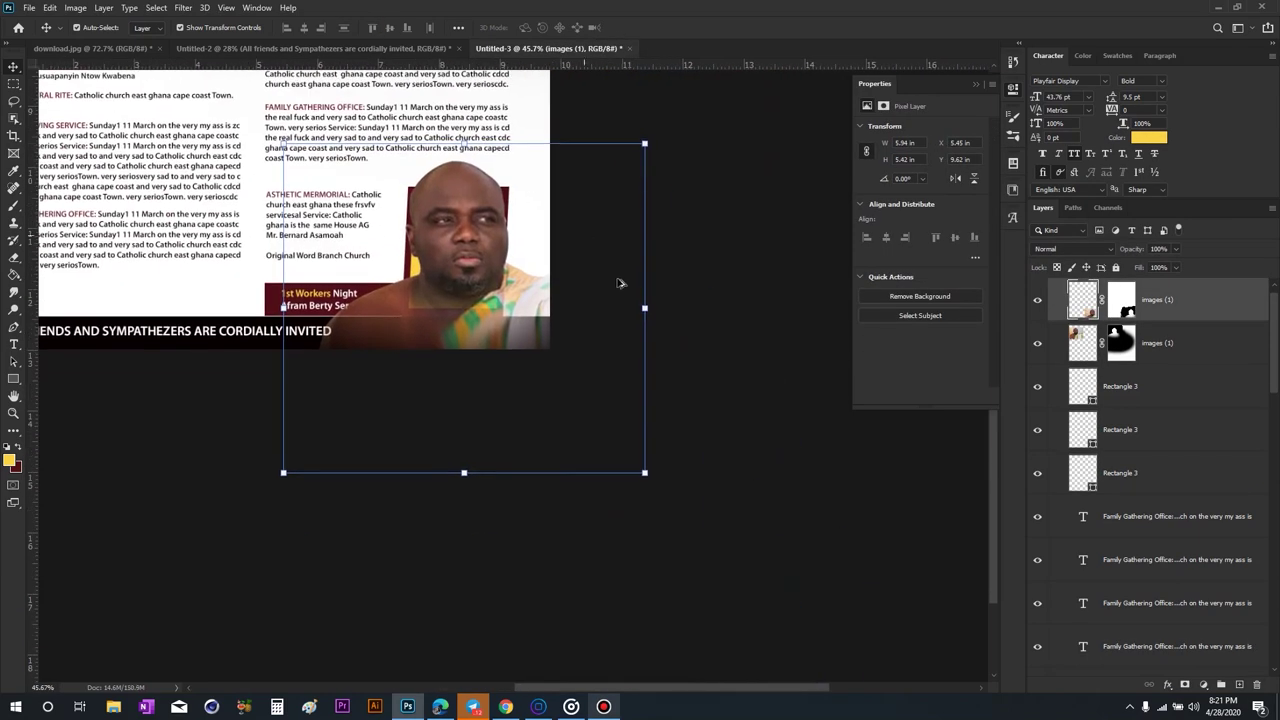
pyautogui.moveTo(645, 308); pyautogui.dragTo(549, 290)
pyautogui.moveTo(464, 283)
pyautogui.mouseDown()
pyautogui.moveTo(449, 228)
pyautogui.moveTo(452, 244)
pyautogui.mouseUp()
pyautogui.press('Return')
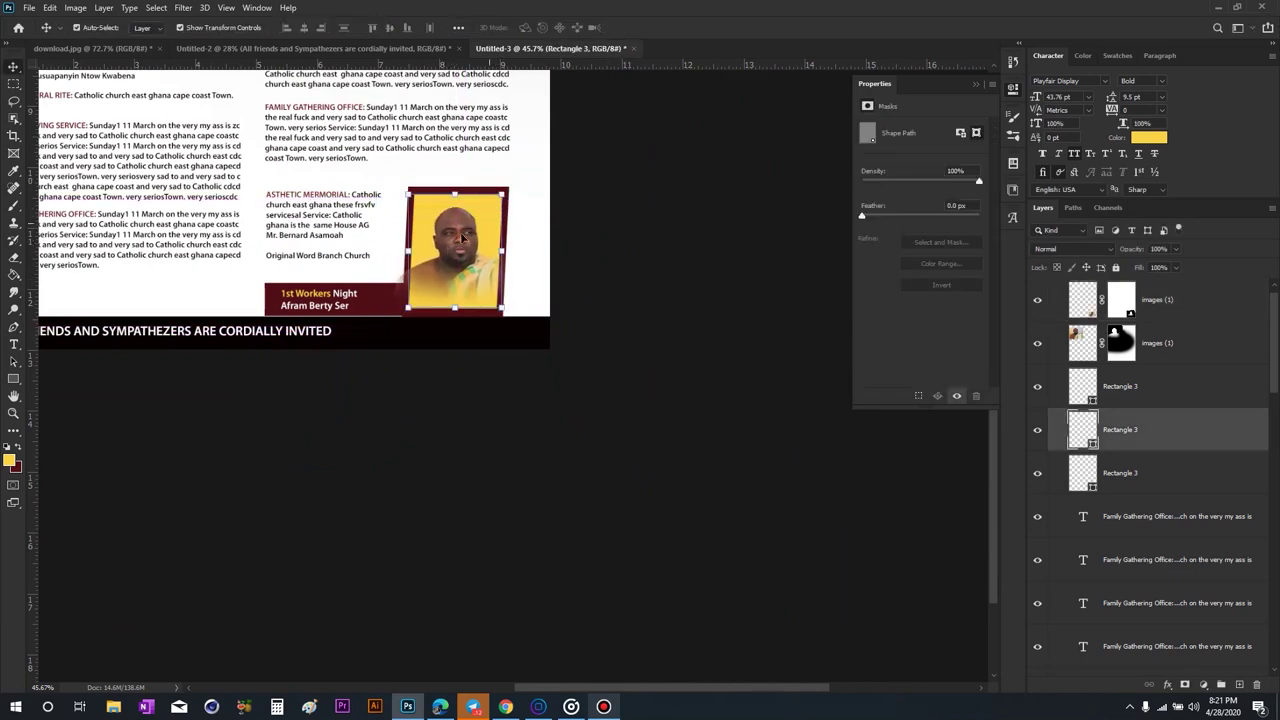
# Stack the copied portrait directly above the frame rectangle and clip it to that shape.
pyautogui.click(1192, 317)
pyautogui.moveTo(1192, 317); pyautogui.dragTo(1125, 388)
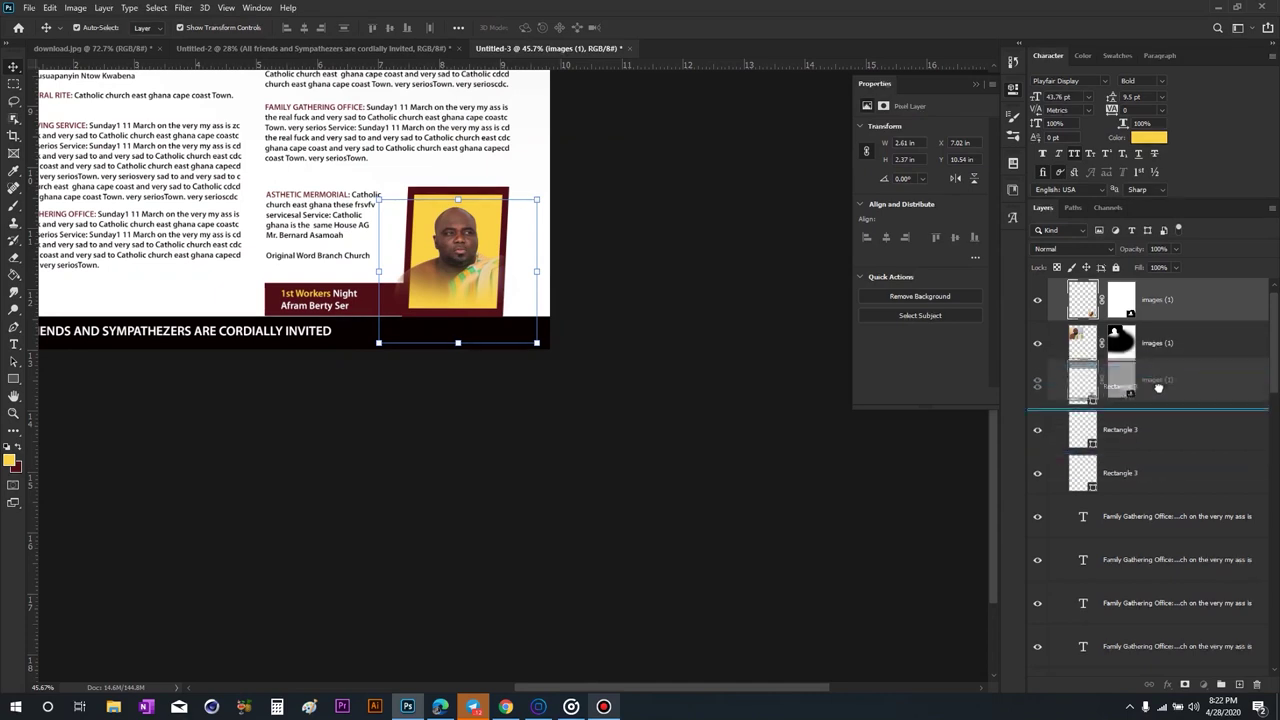
pyautogui.keyDown('alt'); pyautogui.click(1089, 368); pyautogui.keyUp('alt')
pyautogui.scroll(1, 440, 233)
pyautogui.scroll(1, 440, 233)
pyautogui.scroll(2, 450, 233)
pyautogui.scroll(-1, 455, 233)
pyautogui.scroll(1, 458, 240)
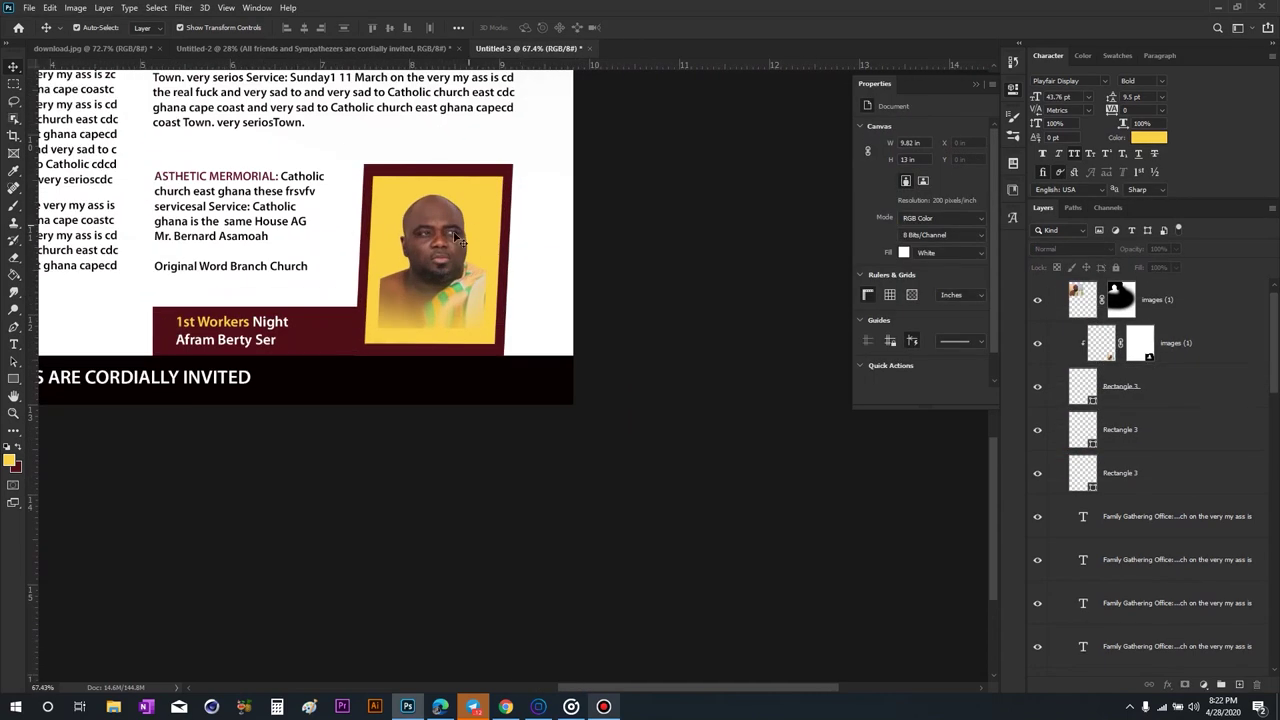
# Keep the frame yellow after trying white, and enlarge the framed portrait to about 115%.
pyautogui.doubleClick(1091, 401)
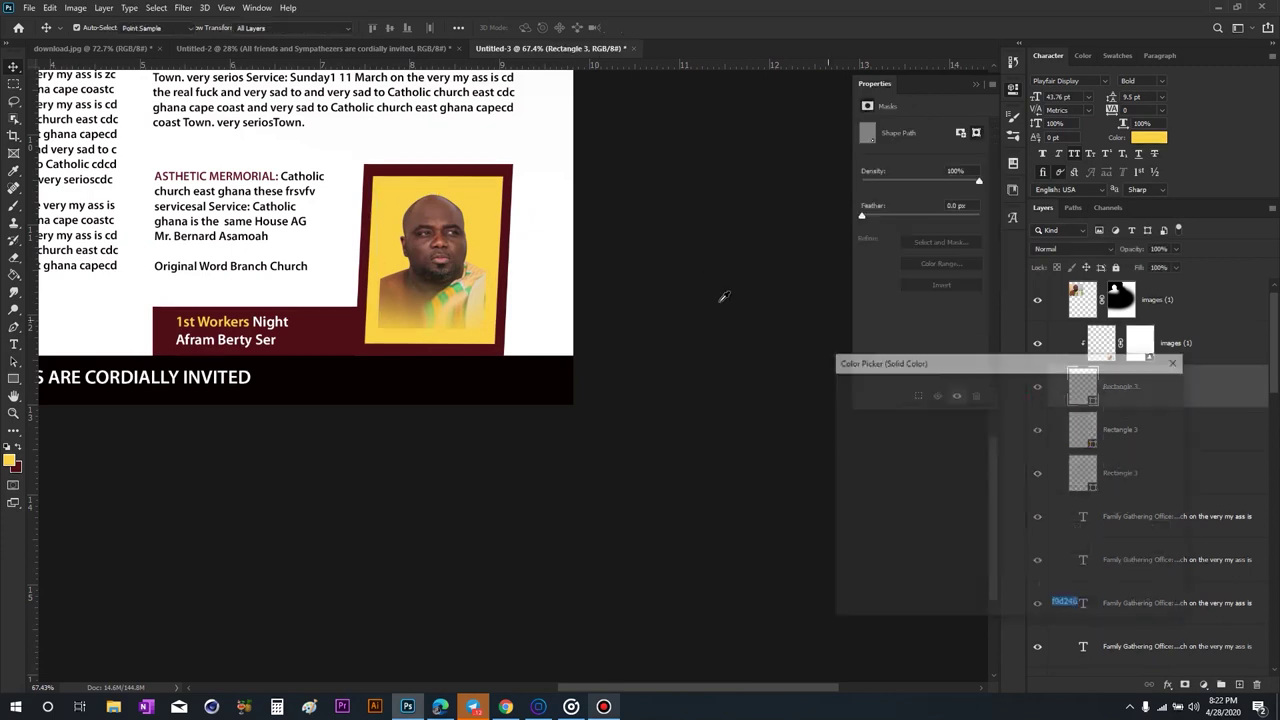
pyautogui.click(840, 393)
pyautogui.click(1133, 388)
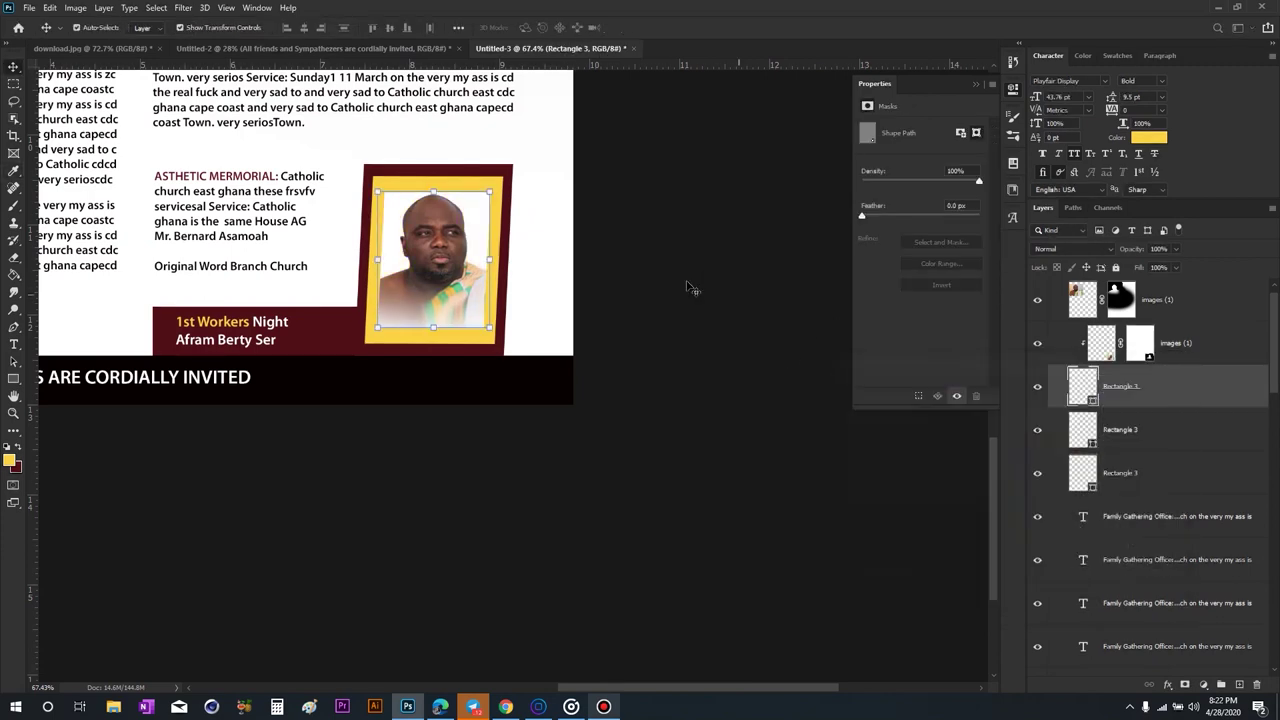
pyautogui.click(466, 251)
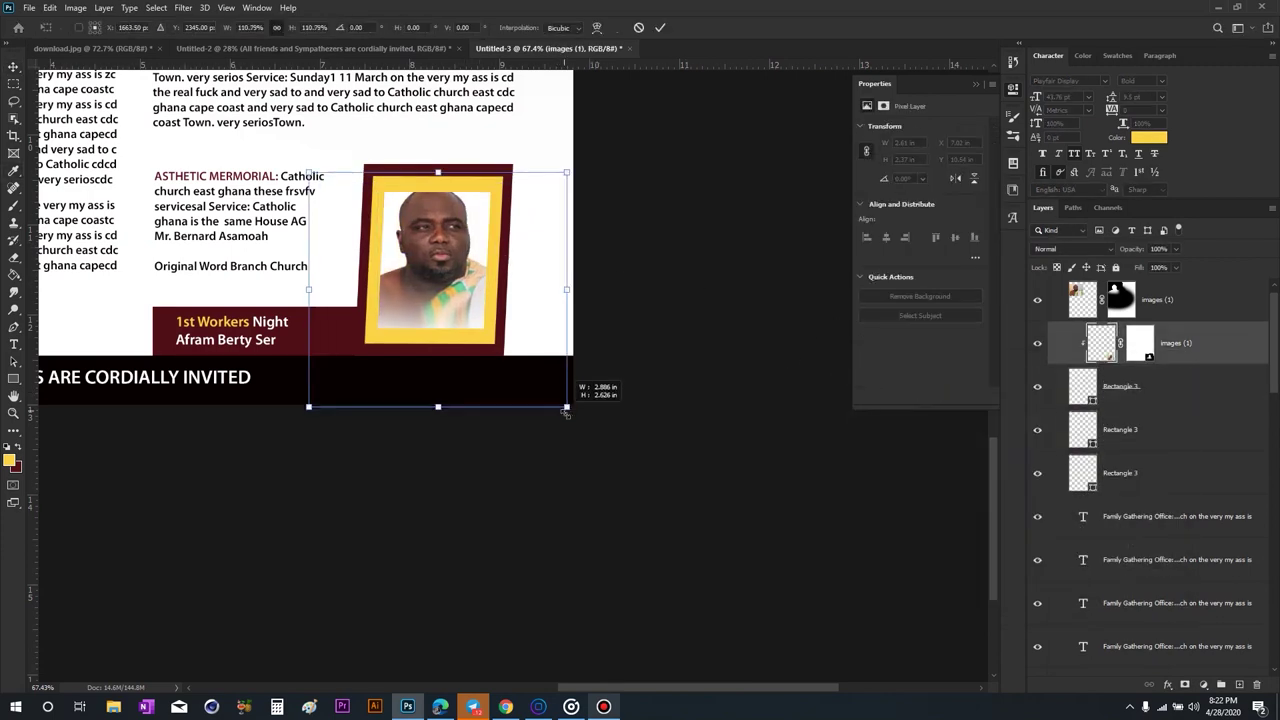
pyautogui.moveTo(555, 396); pyautogui.dragTo(574, 425)
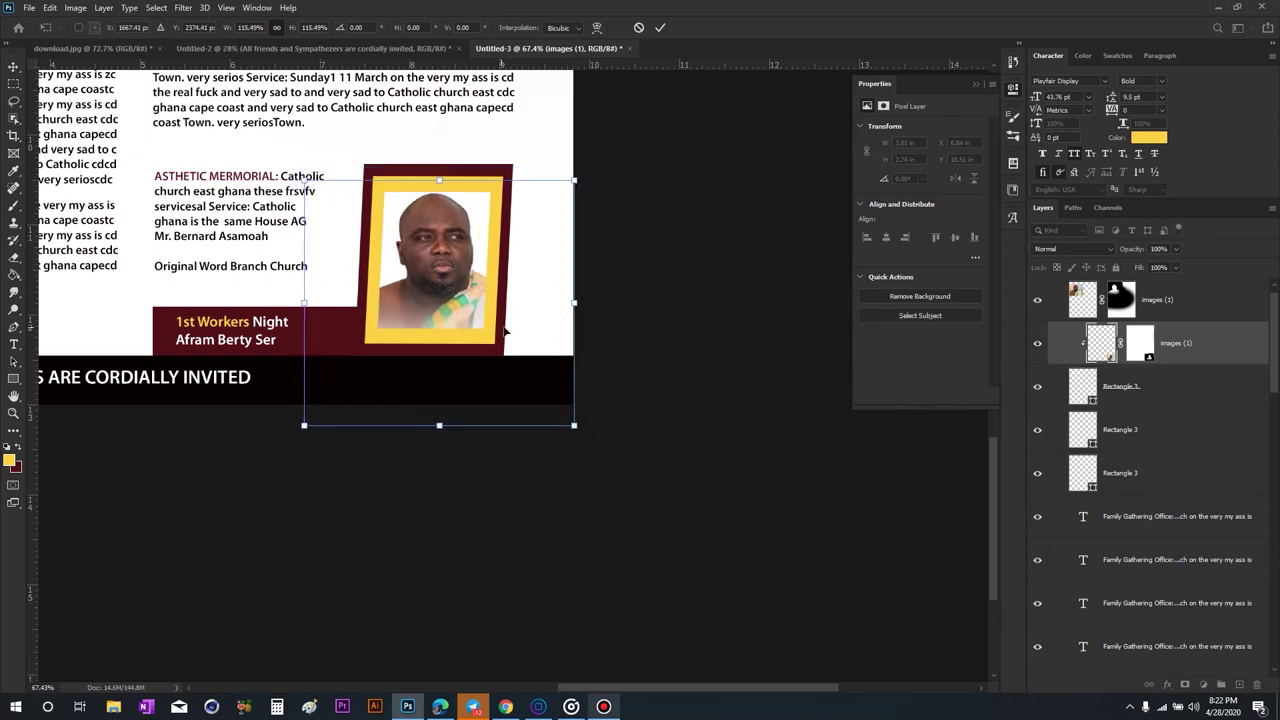
pyautogui.click(706, 301)
pyautogui.hotkey('ctrl', '0')
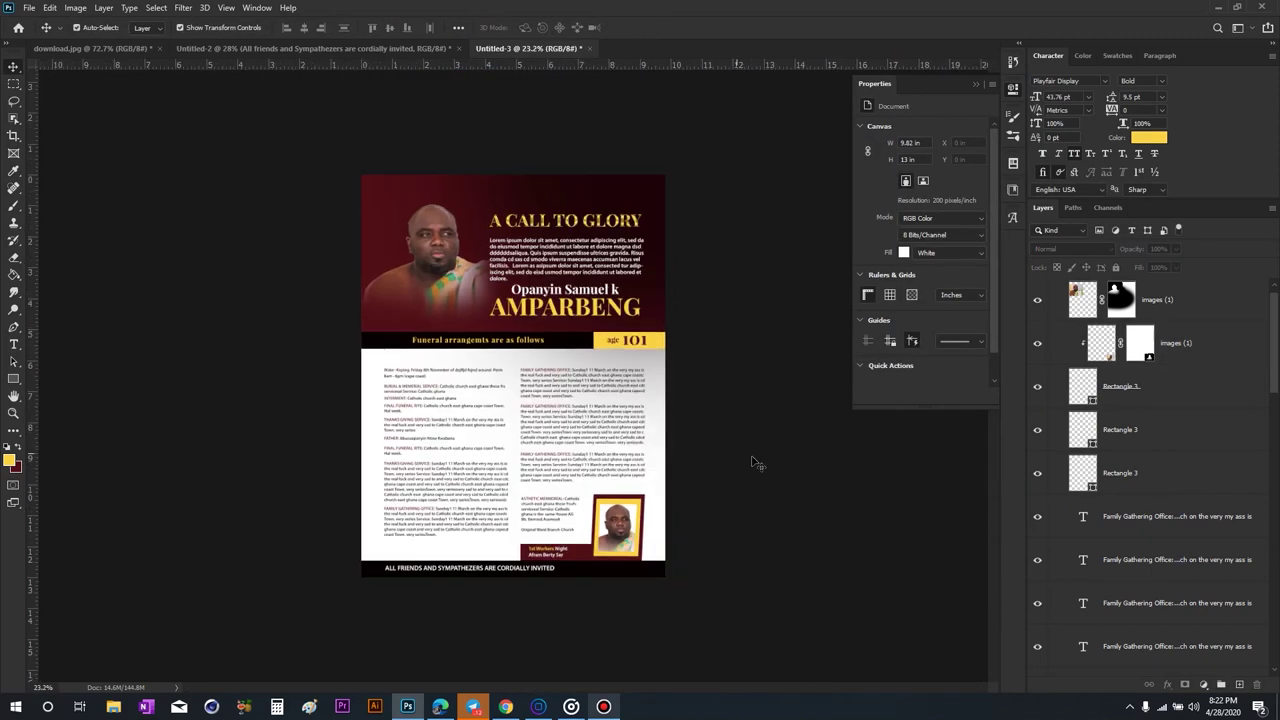
# Unlock Layer 1 and shift its black shadow slightly right behind the header.
pyautogui.scroll(1, 536, 420)
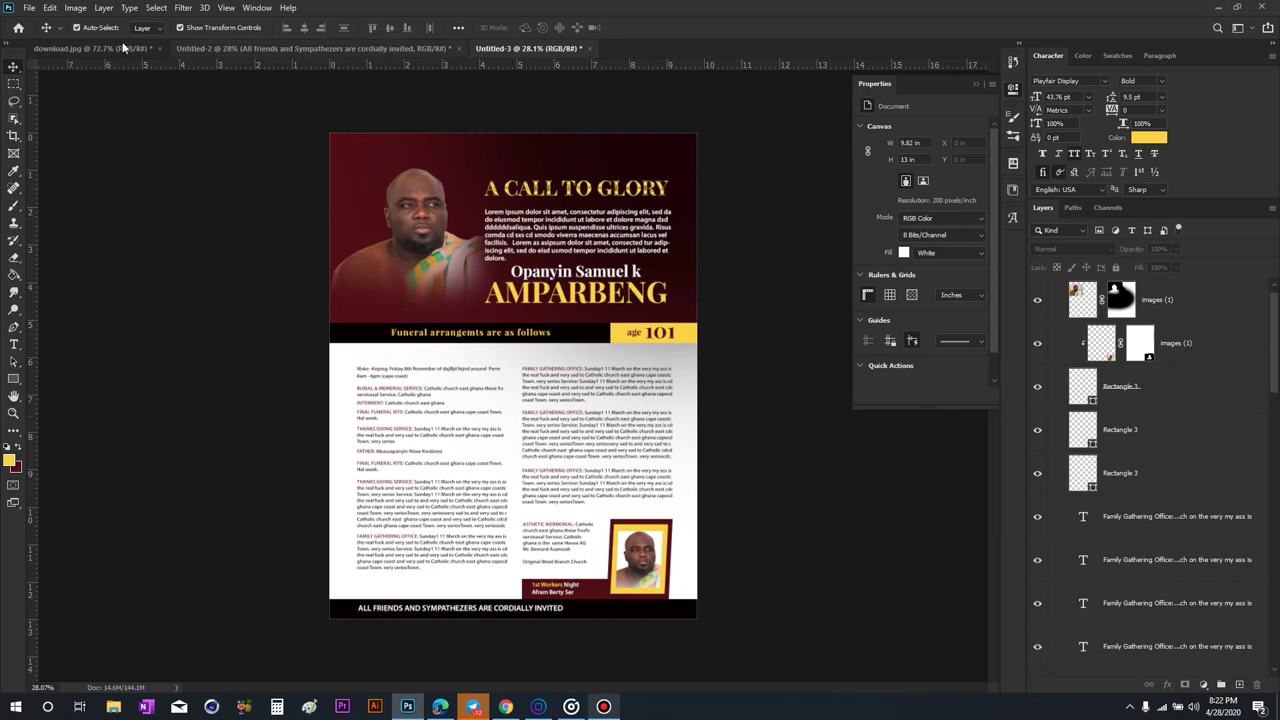
pyautogui.scroll(-3, 1194, 400)
pyautogui.scroll(-5, 1172, 490)
pyautogui.scroll(-5, 1190, 530)
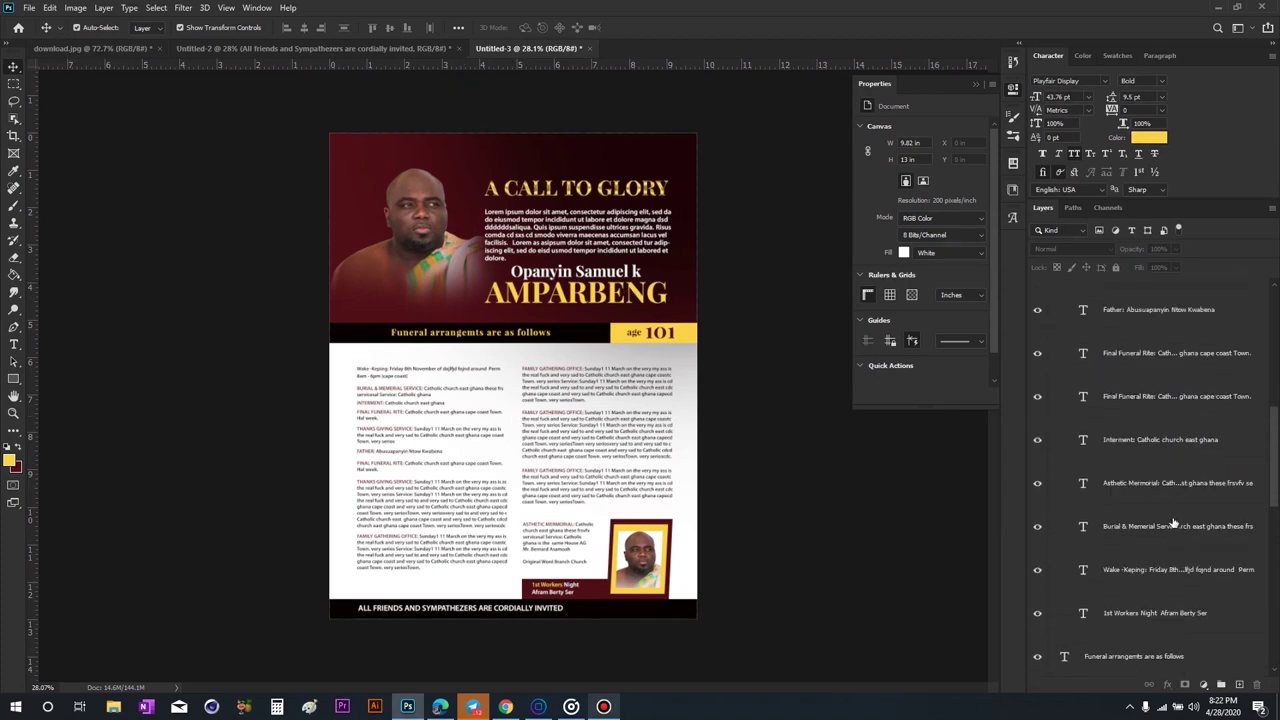
pyautogui.scroll(-3, 1172, 523)
pyautogui.scroll(-3, 1172, 523)
pyautogui.scroll(-3, 1146, 549)
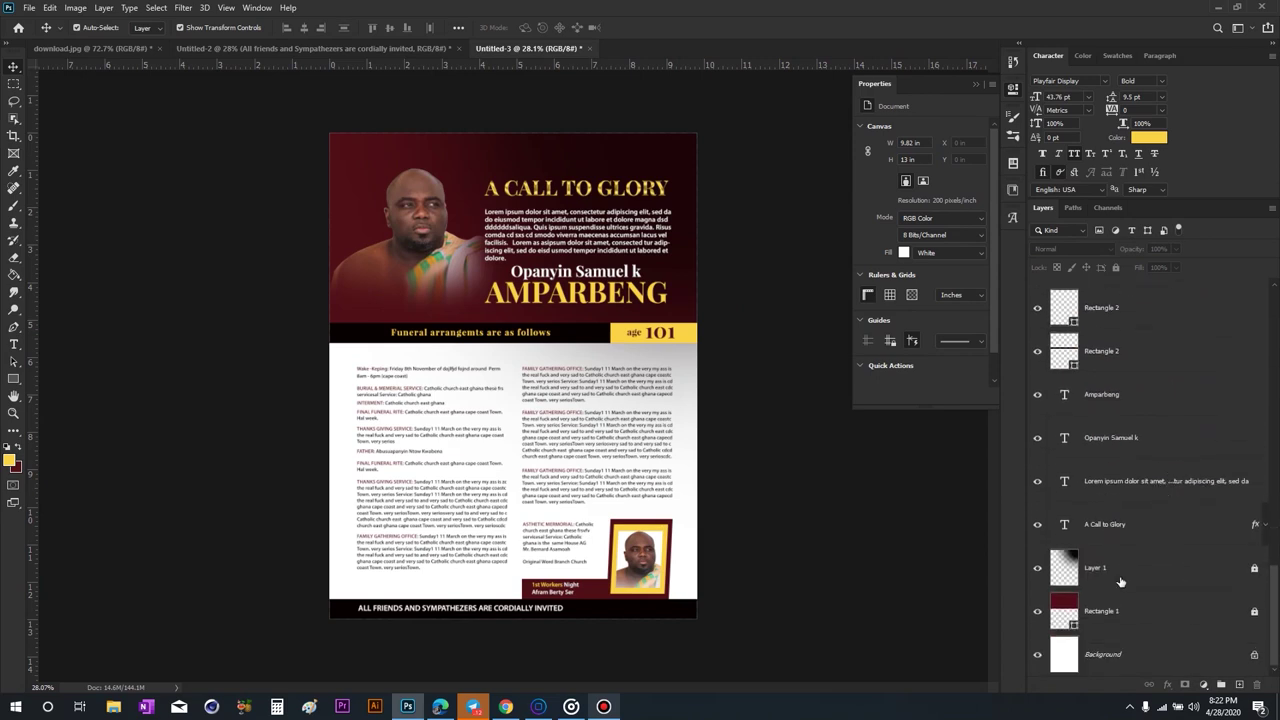
pyautogui.click(1121, 575)
pyautogui.click(1253, 570)
pyautogui.moveTo(683, 155); pyautogui.dragTo(702, 158)
pyautogui.click(29, 7)
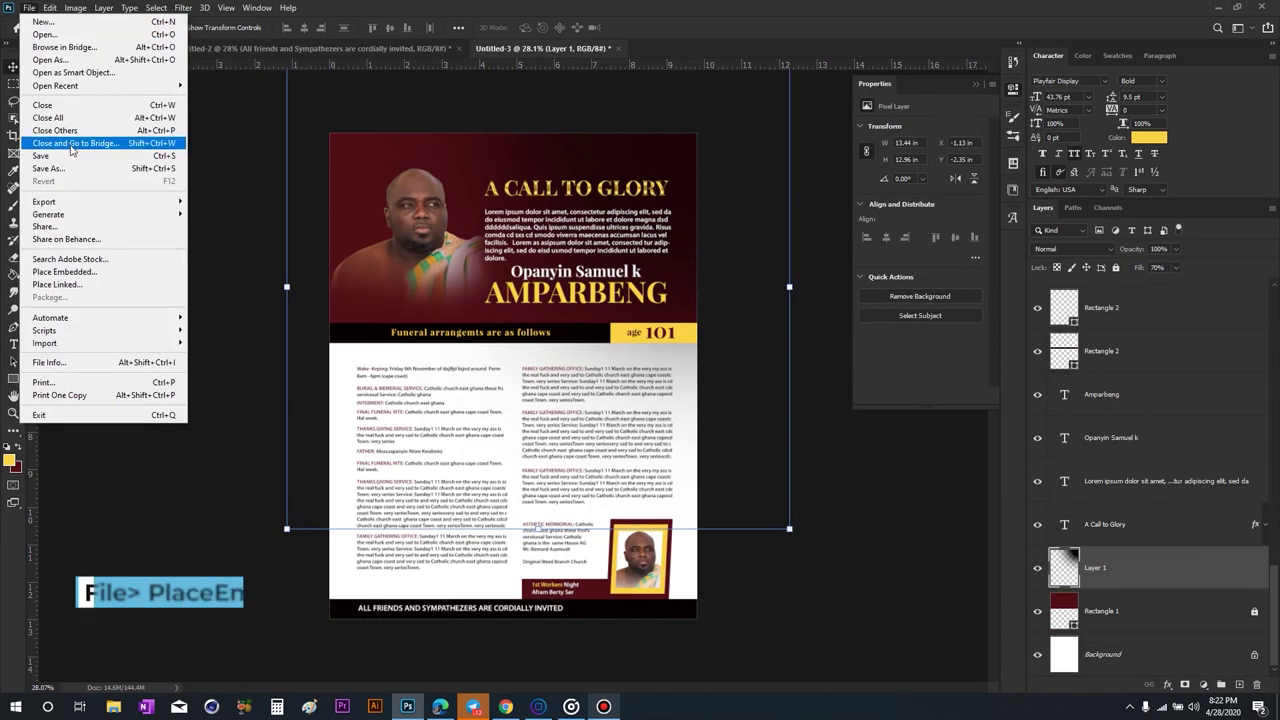
# Embed kente_cloth_grande, scale it to cover the whole maroon header, and add a layer mask.
pyautogui.click(55, 270)
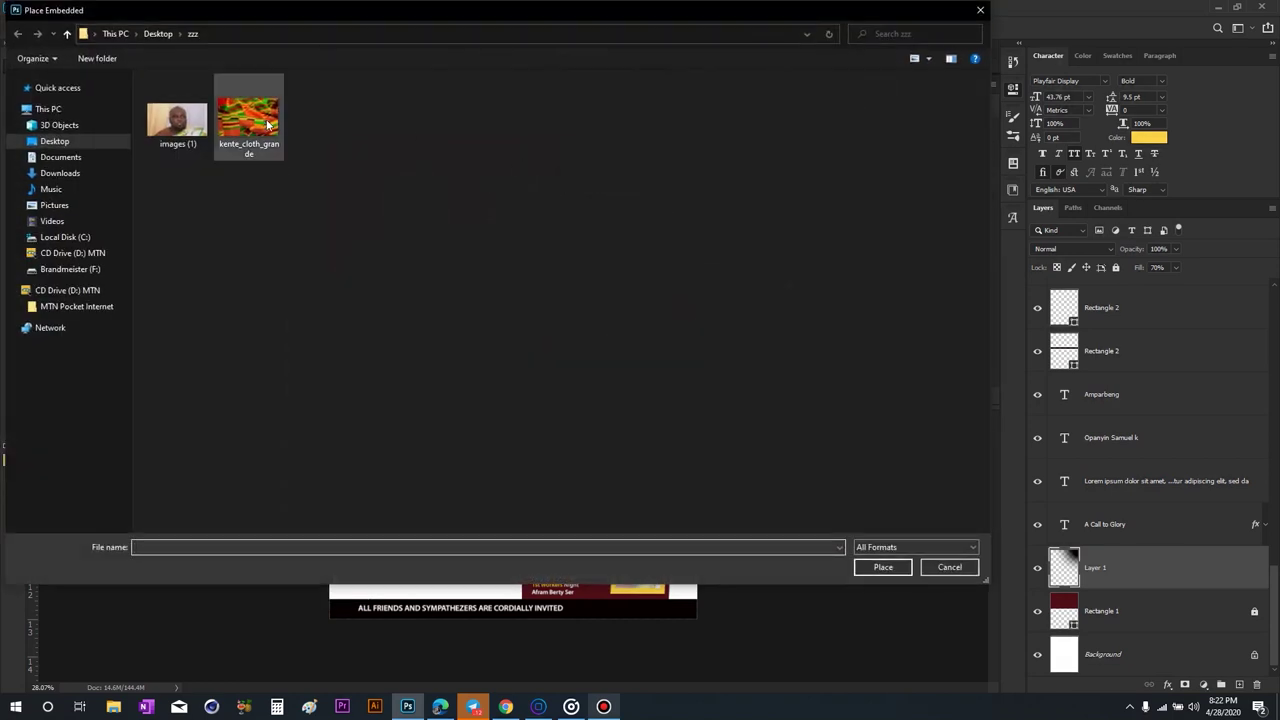
pyautogui.doubleClick(252, 120)
pyautogui.moveTo(558, 287); pyautogui.dragTo(558, 199)
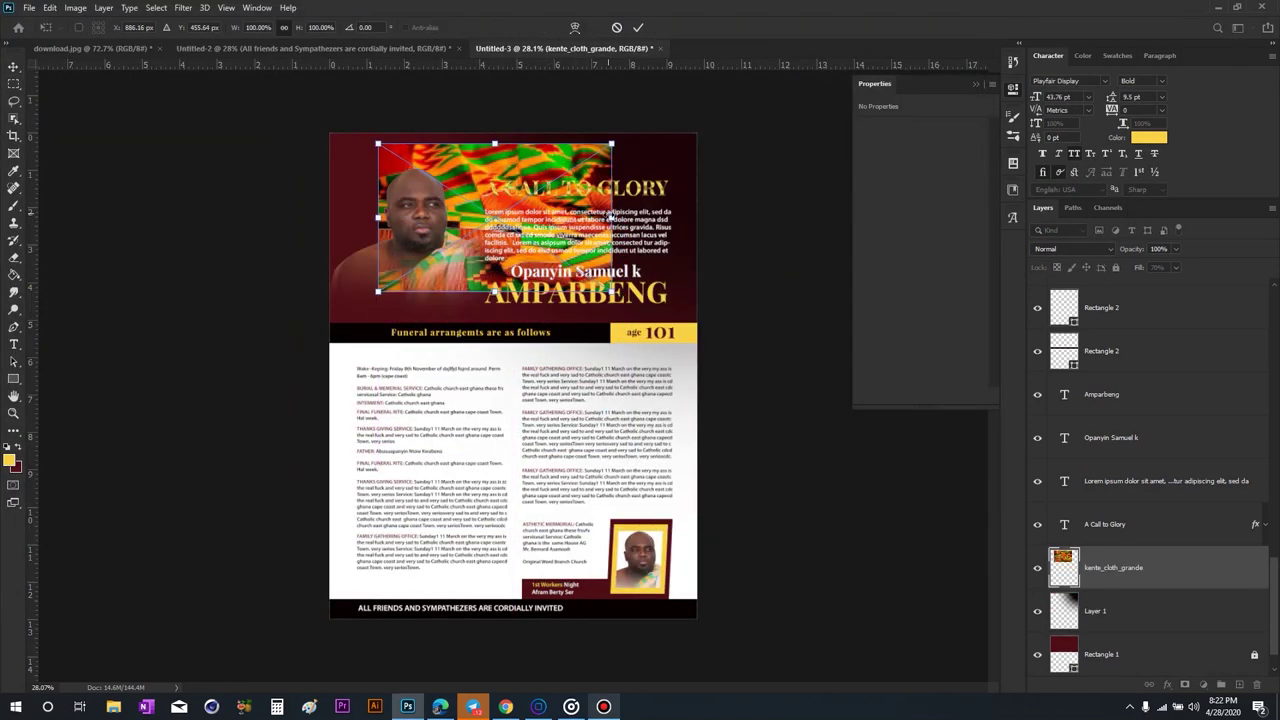
pyautogui.moveTo(628, 218); pyautogui.dragTo(707, 86)
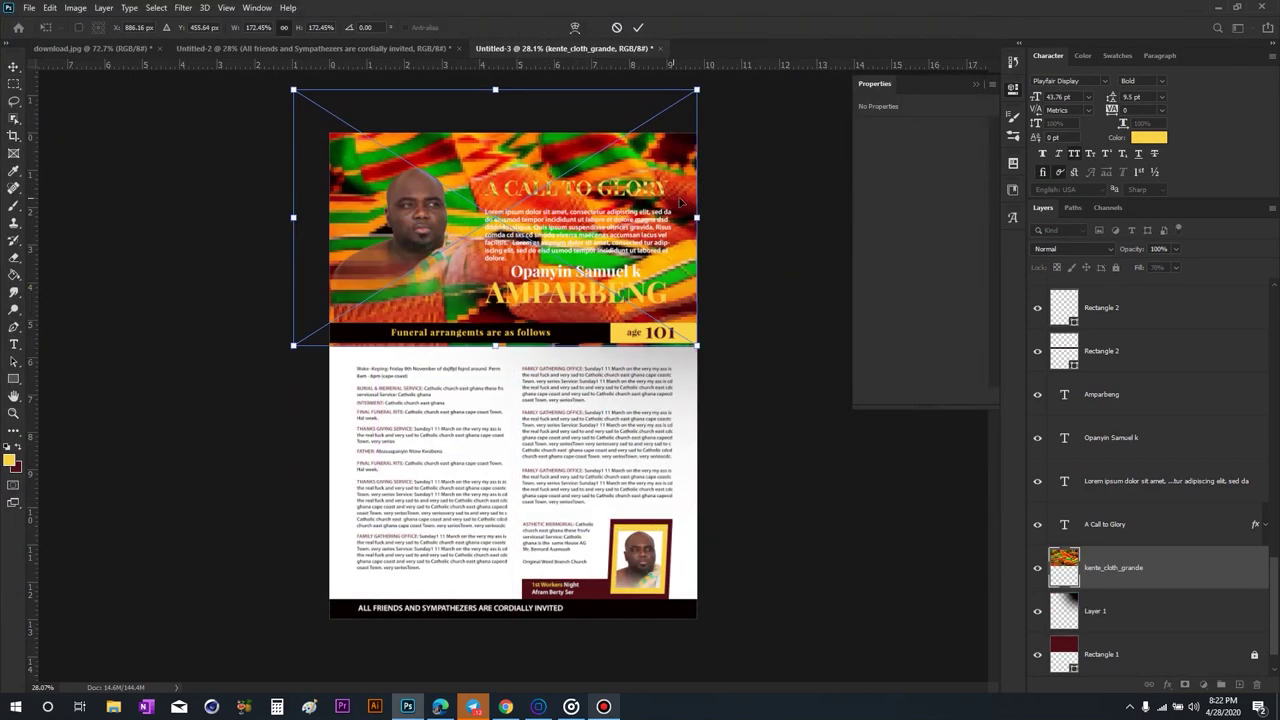
pyautogui.click(638, 28)
pyautogui.click(1203, 685)
# Invert the kente mask to black and set the kente layer's blend mode to Color Dodge.
pyautogui.press('b')
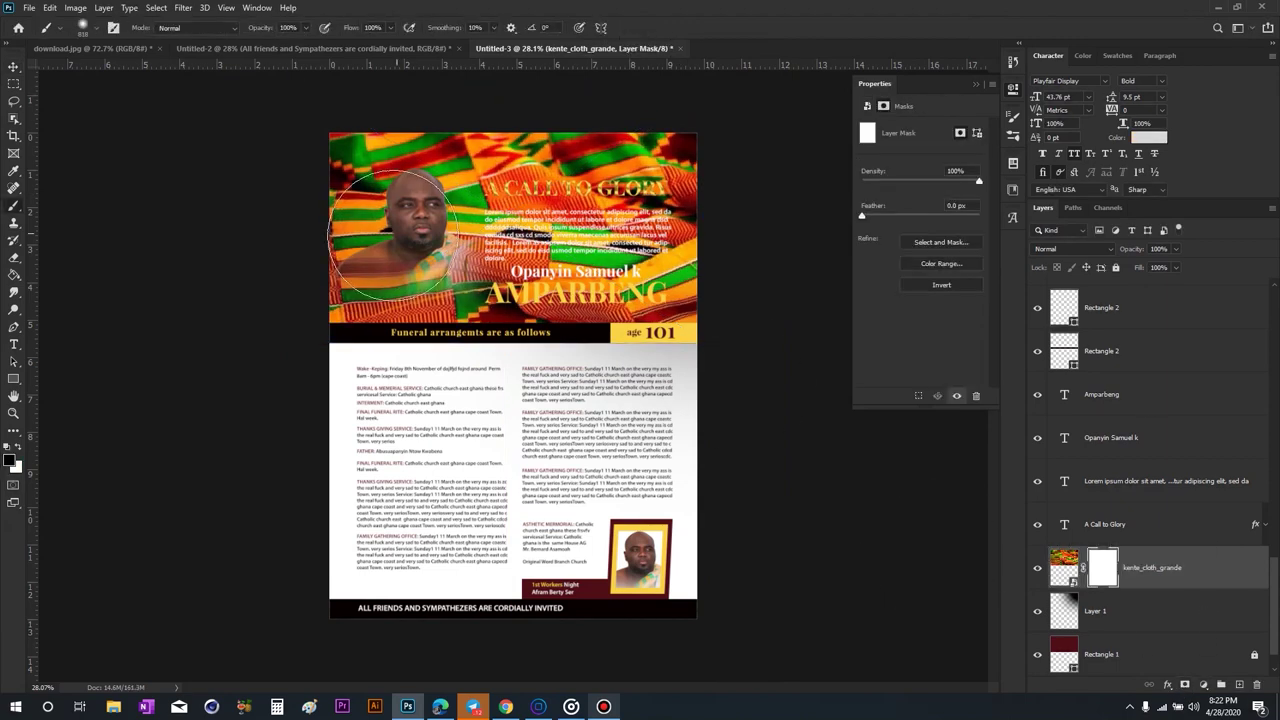
pyautogui.hotkey('ctrl', 'i')
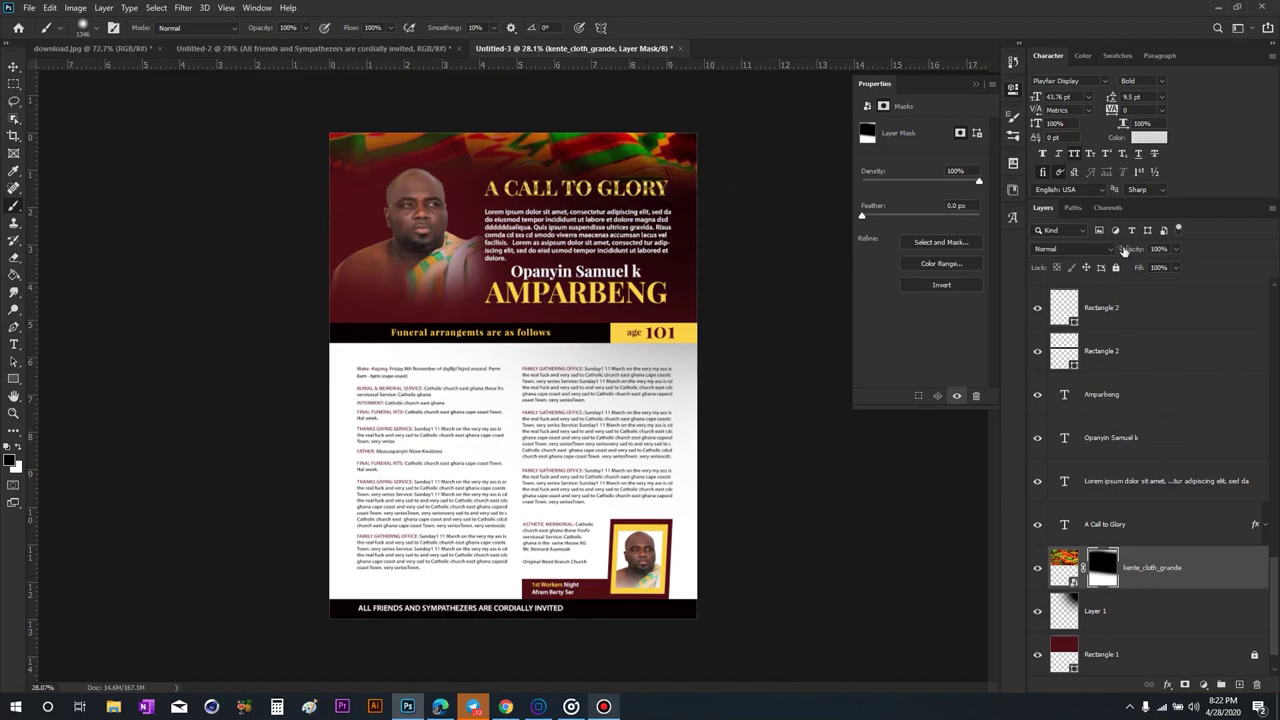
pyautogui.click(1064, 565)
pyautogui.click(1072, 248)
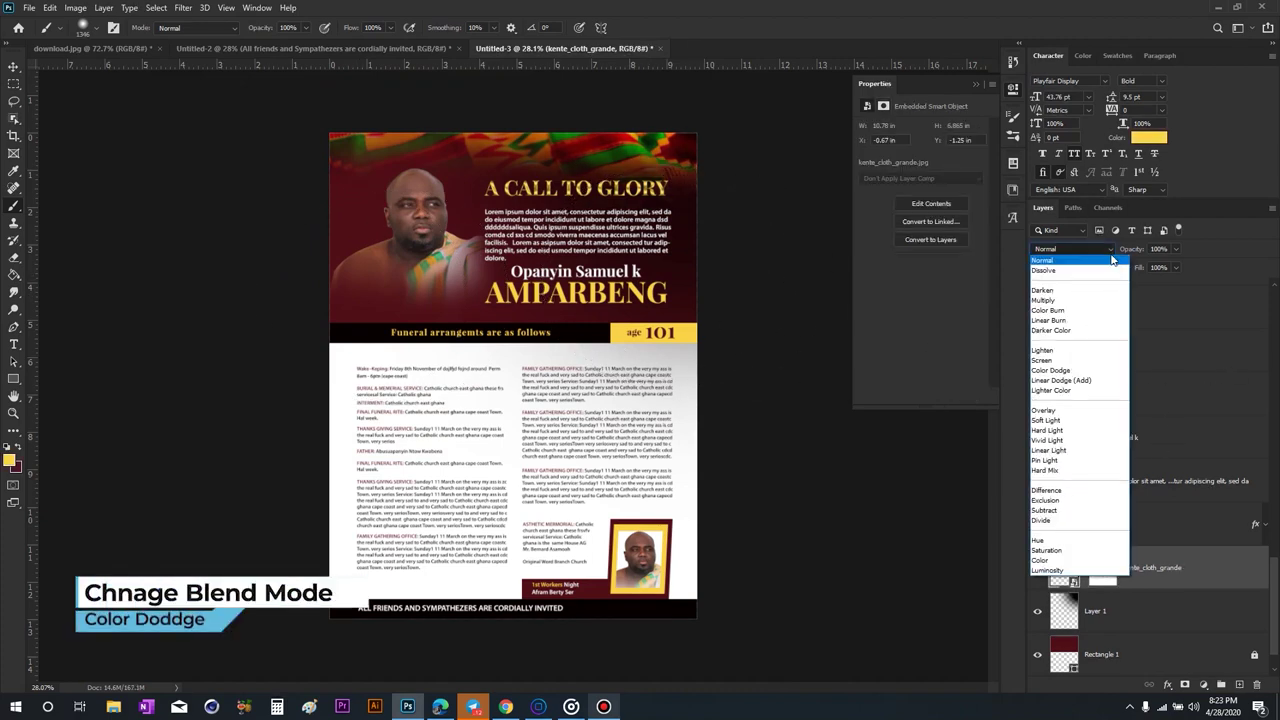
pyautogui.click(1073, 372)
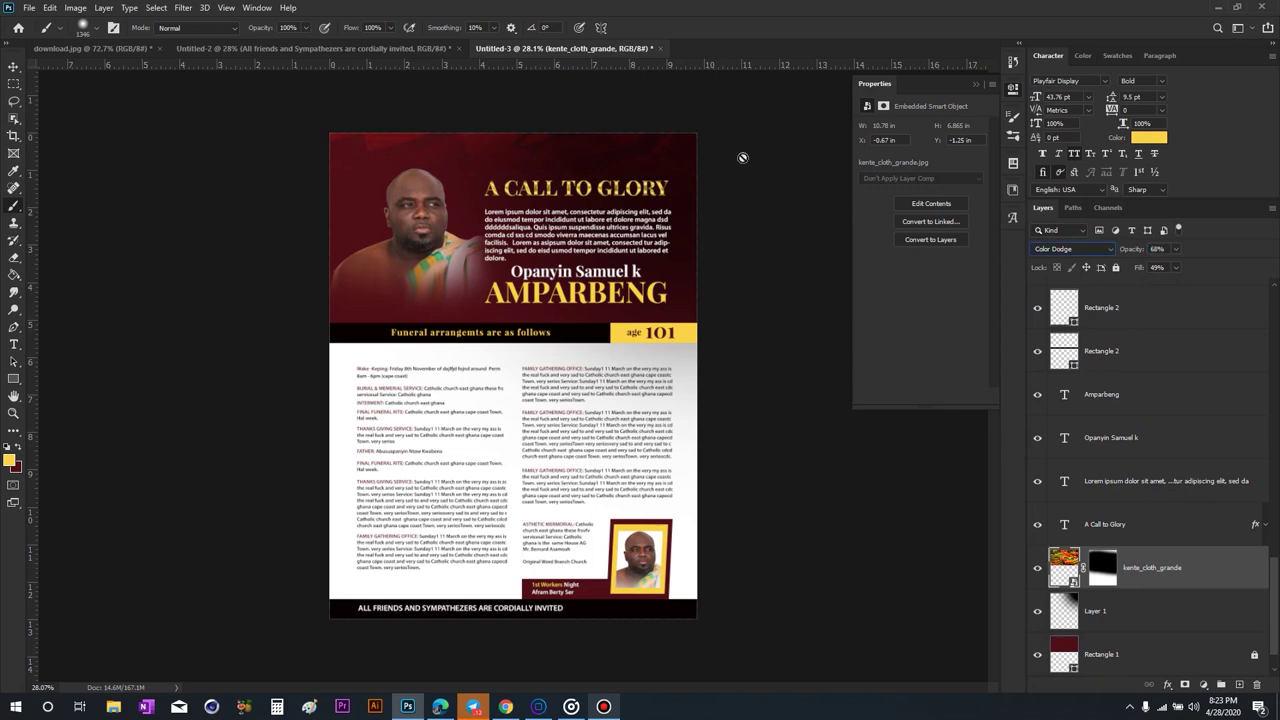
pyautogui.click(14, 65)
pyautogui.scroll(2, 507, 297)
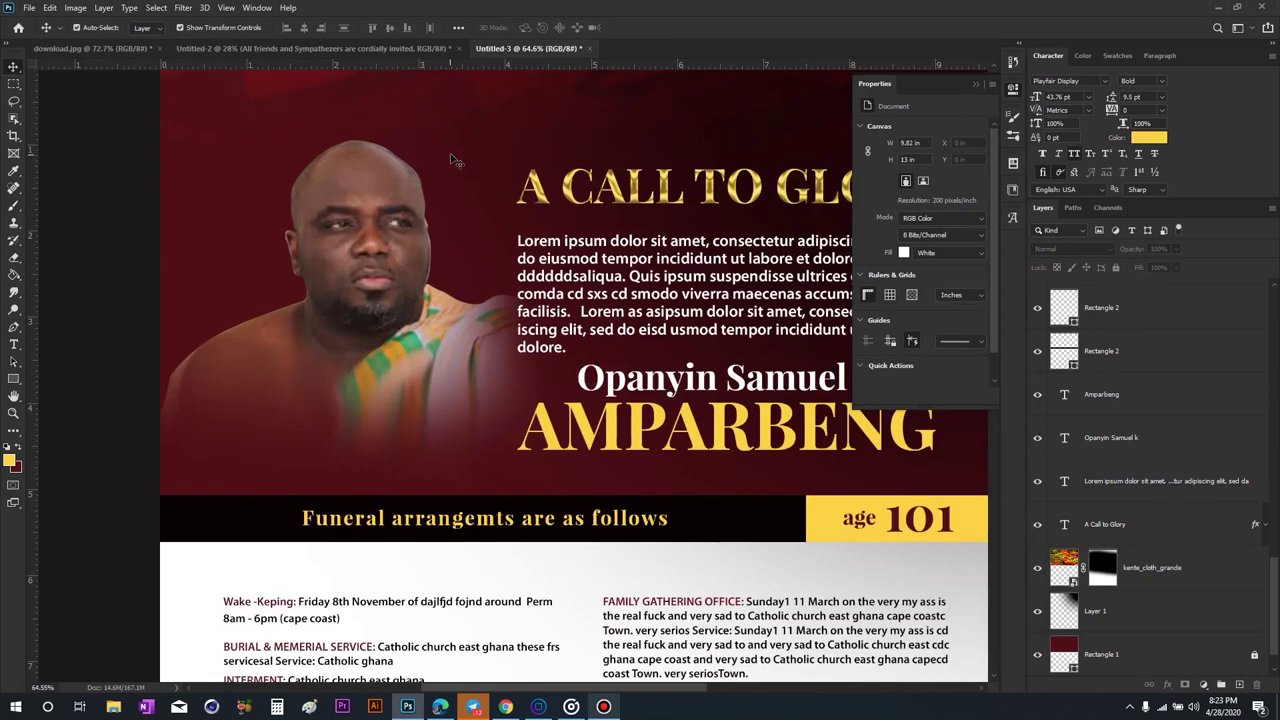
# Select the kente_cloth_grande layer and drop its Fill to 42%.
pyautogui.scroll(2, 507, 295)
pyautogui.click(677, 208)
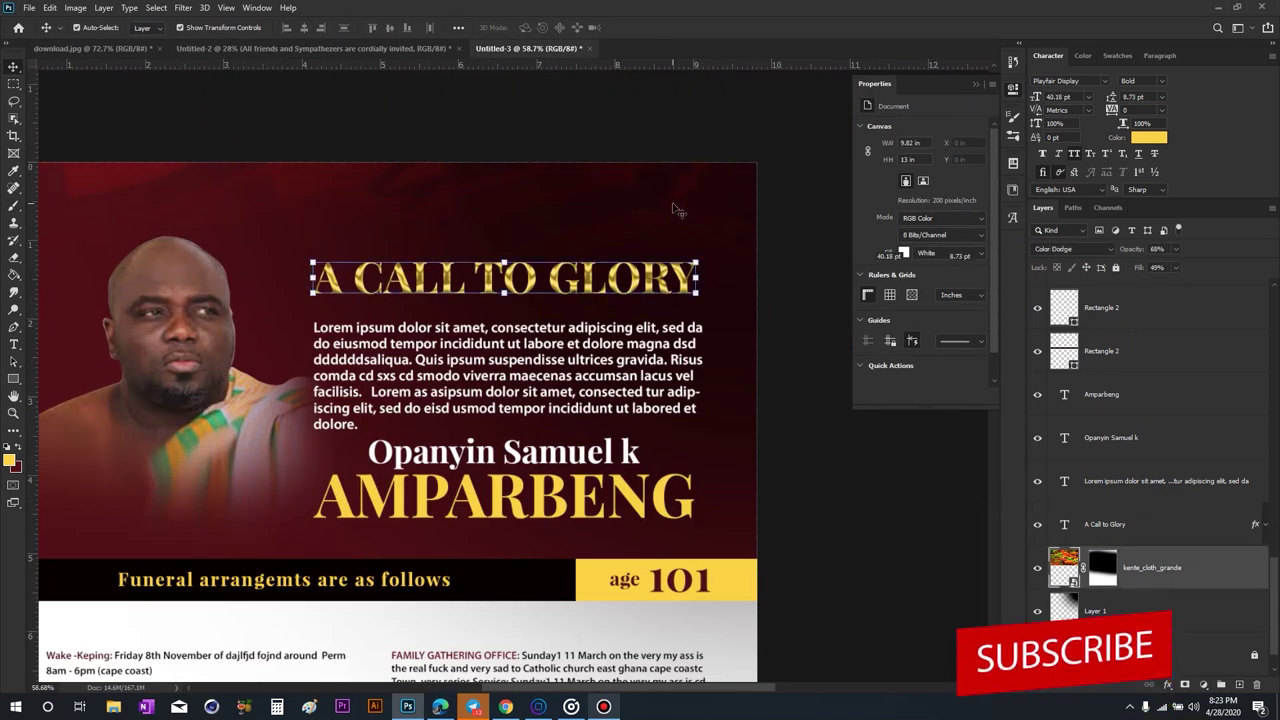
pyautogui.moveTo(1145, 268); pyautogui.dragTo(1138, 271)
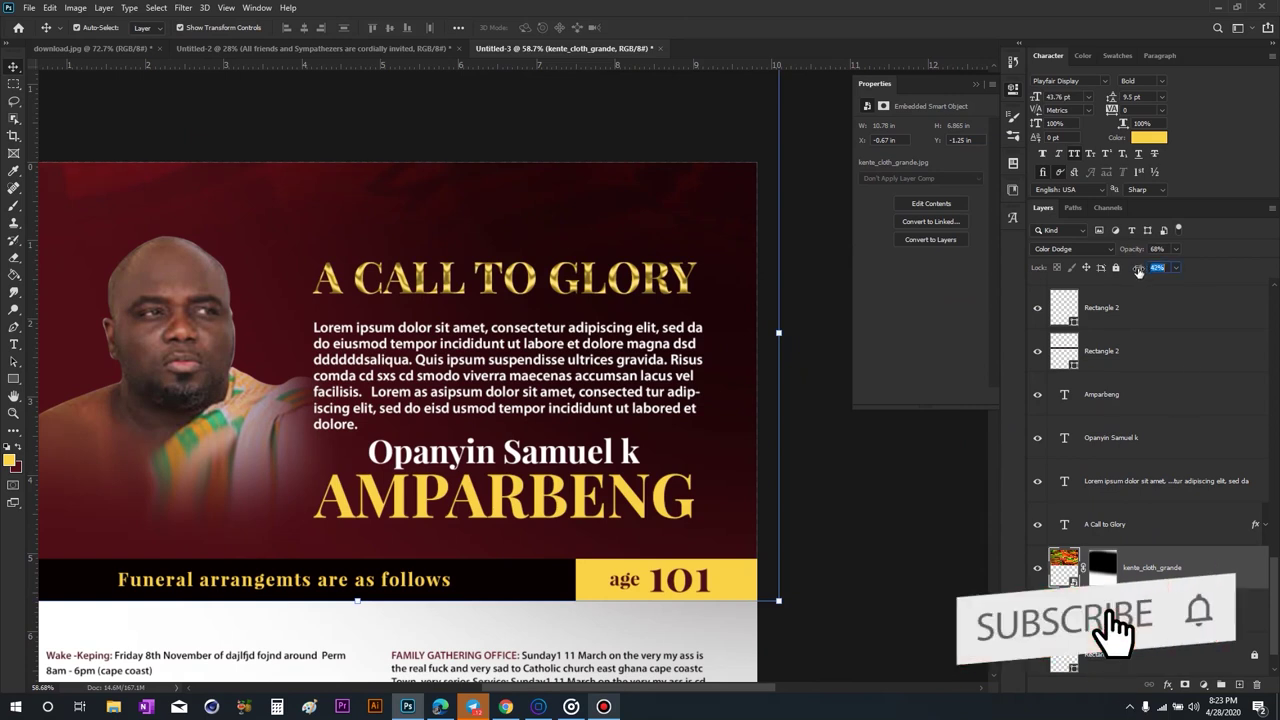
pyautogui.scroll(-4, 600, 330)
pyautogui.scroll(-2, 590, 300)
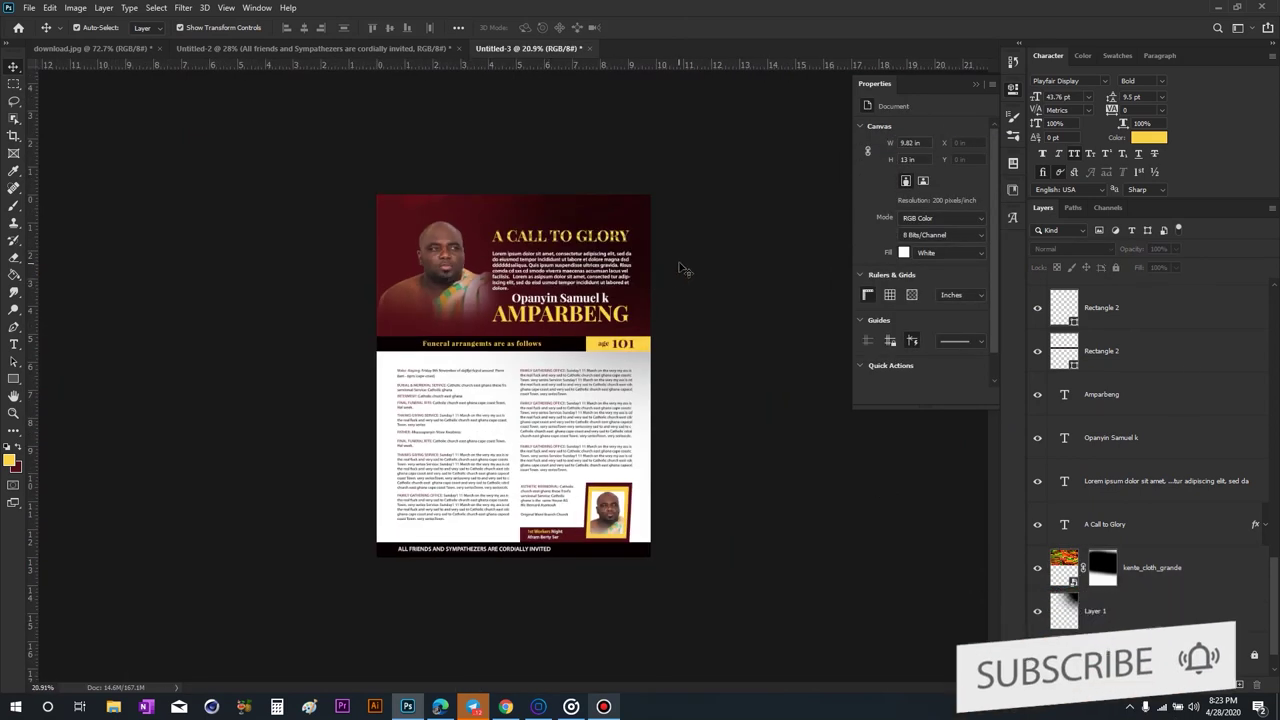
pyautogui.scroll(-1, 585, 280)
pyautogui.scroll(3, 577, 262)
pyautogui.scroll(2, 577, 262)
pyautogui.scroll(-2, 577, 262)
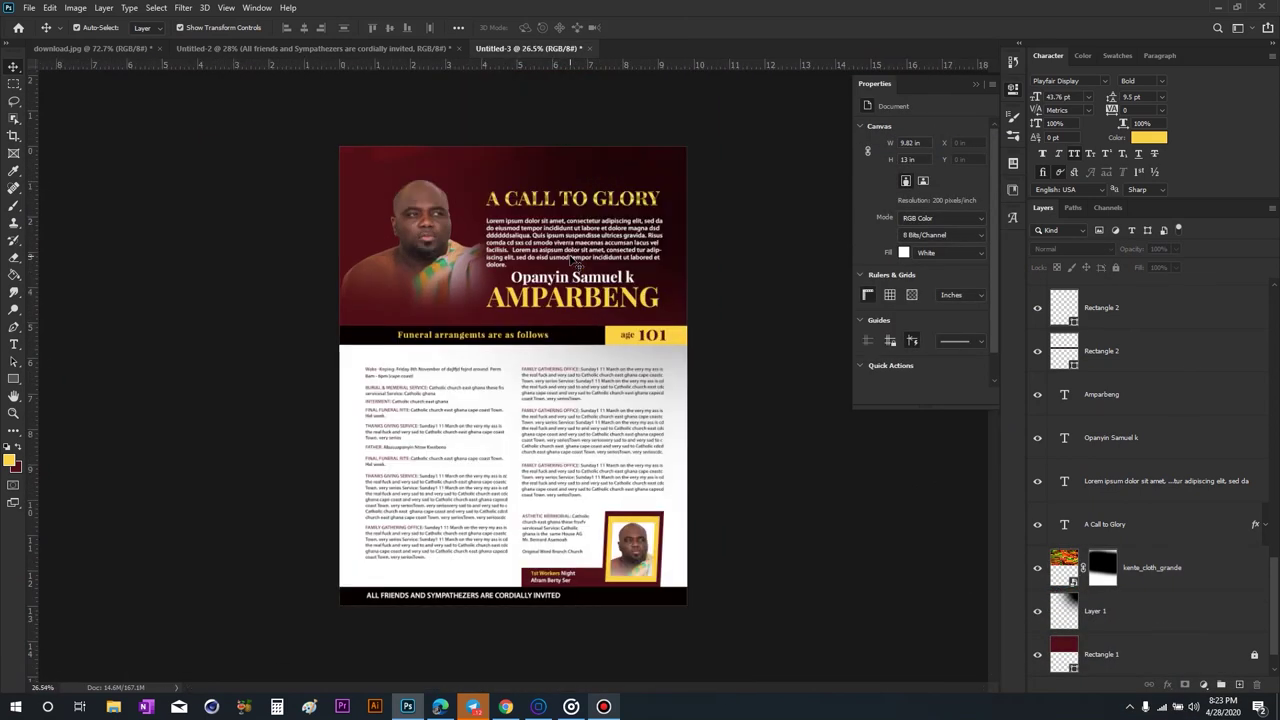